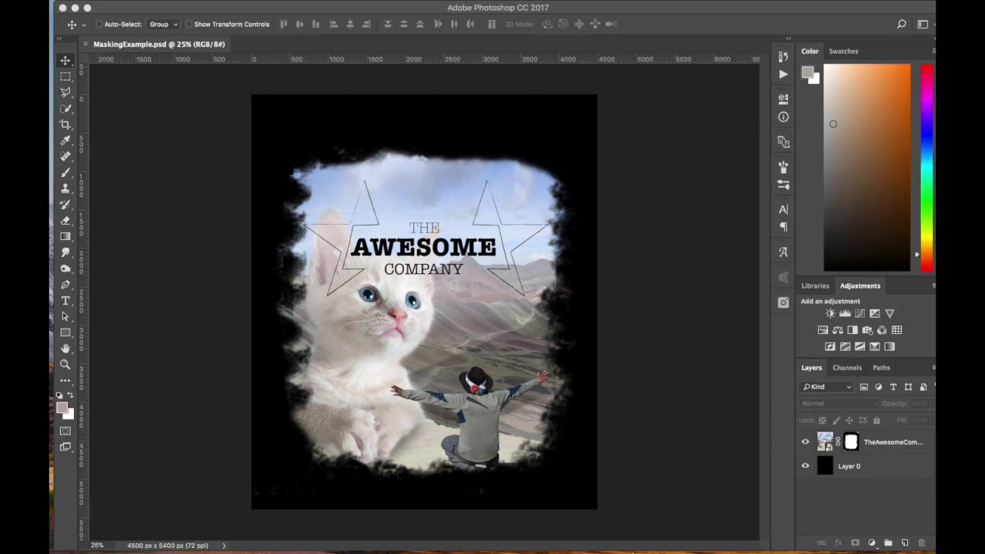
Delete the layer mask from the TheAwesomeCompanyTshirt layer
drag(854, 445, 920, 542)
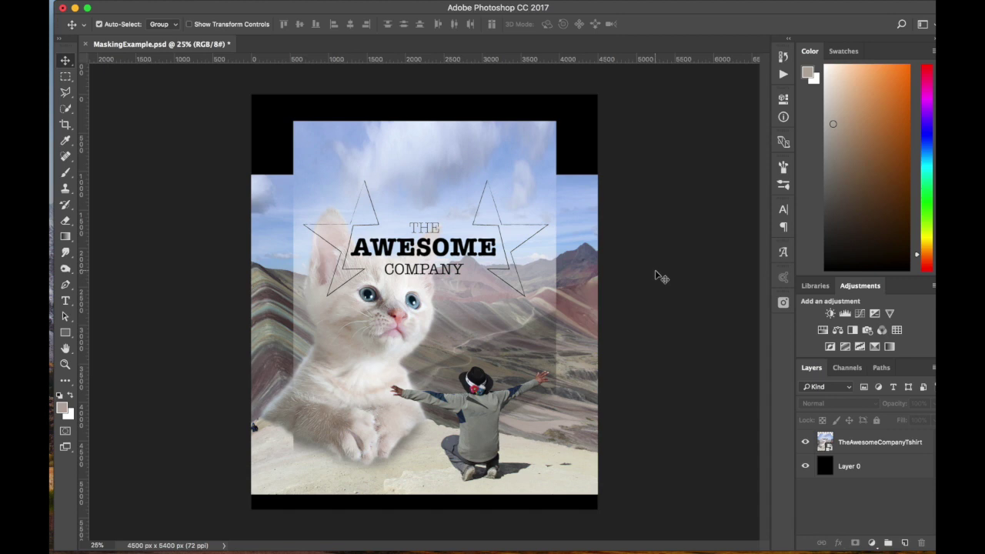
Switch to Chrome and open brusheezy.com
key(super+Tab)
key(super+shift+Tab)
key(alt+space)
text(ch)
key(Escape)
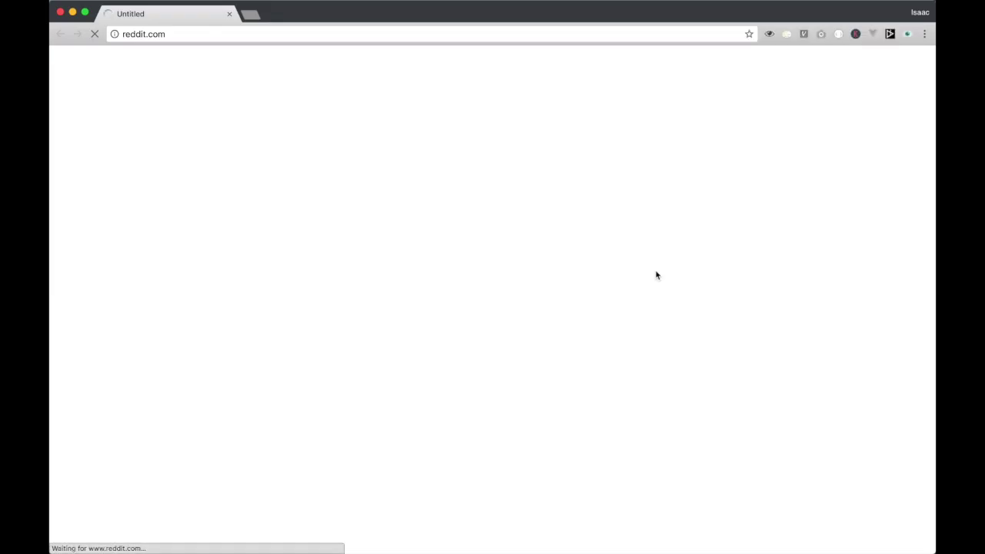
text(bru)
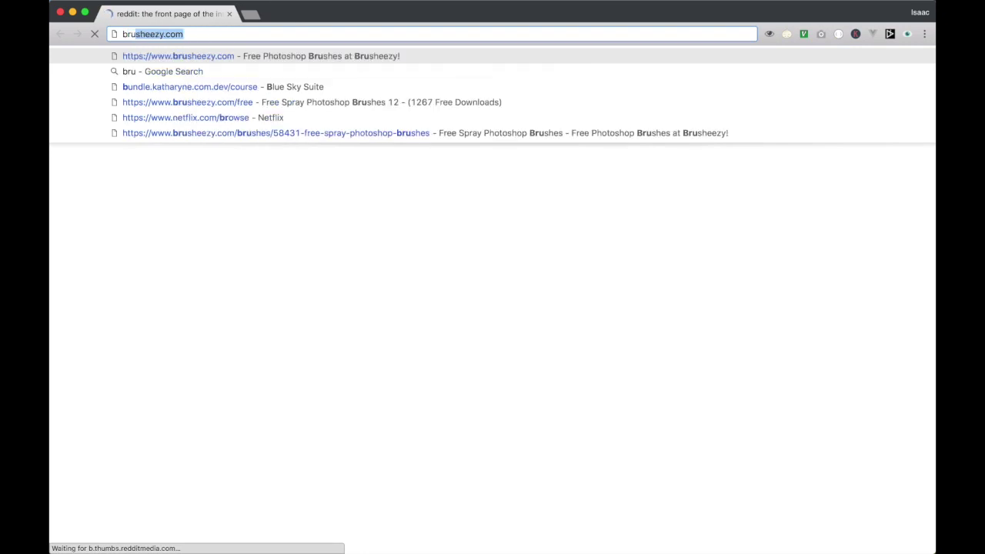
key(Return)
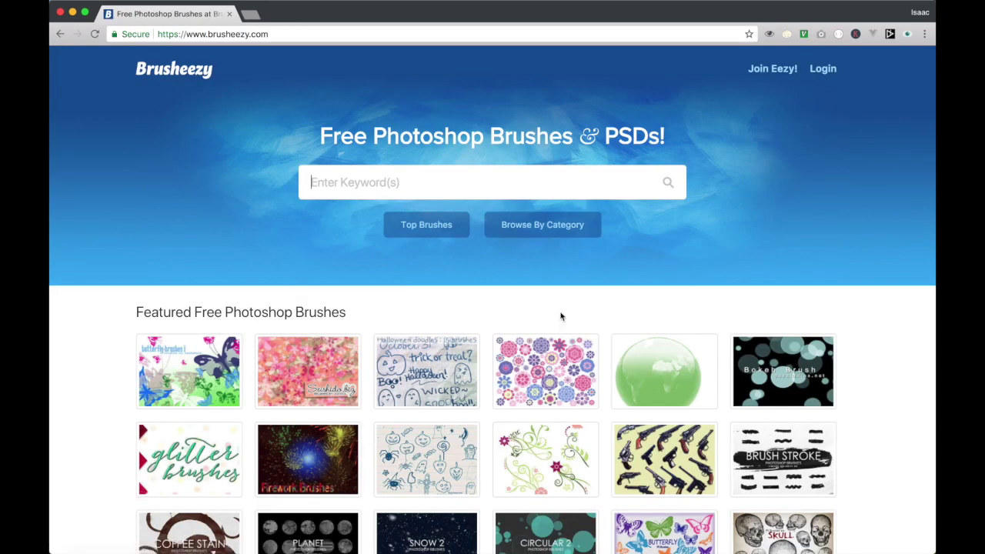
Browse the featured brushes, patterns, textures and premium graphics on the Brusheezy home page
scroll(508, 332, down, 2)
scroll(508, 332, down, 6)
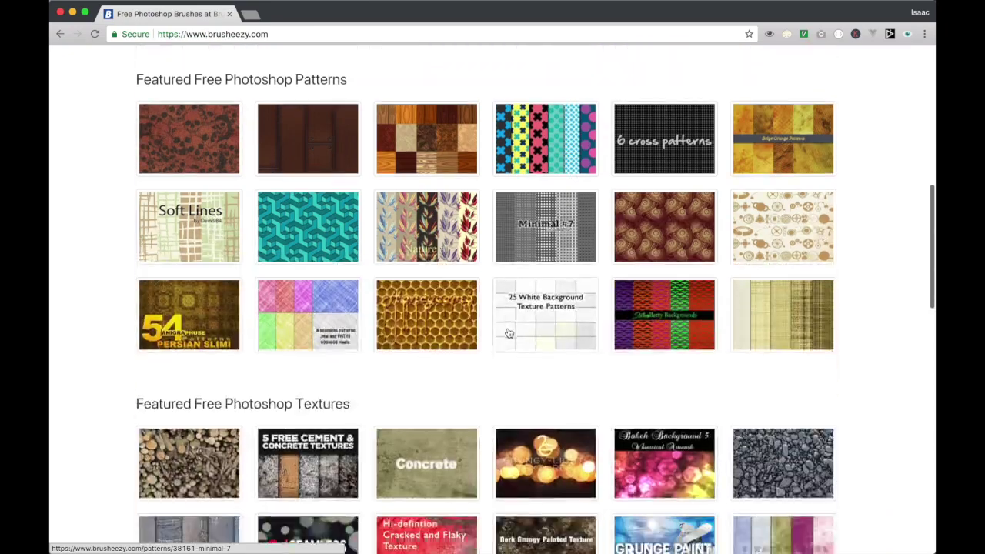
scroll(508, 333, down, 3)
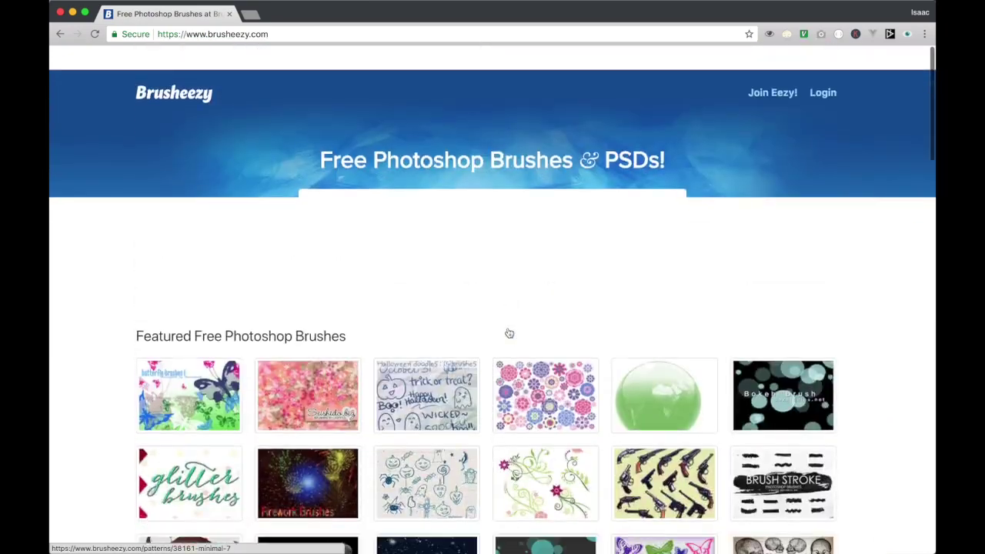
scroll(508, 332, down, 4)
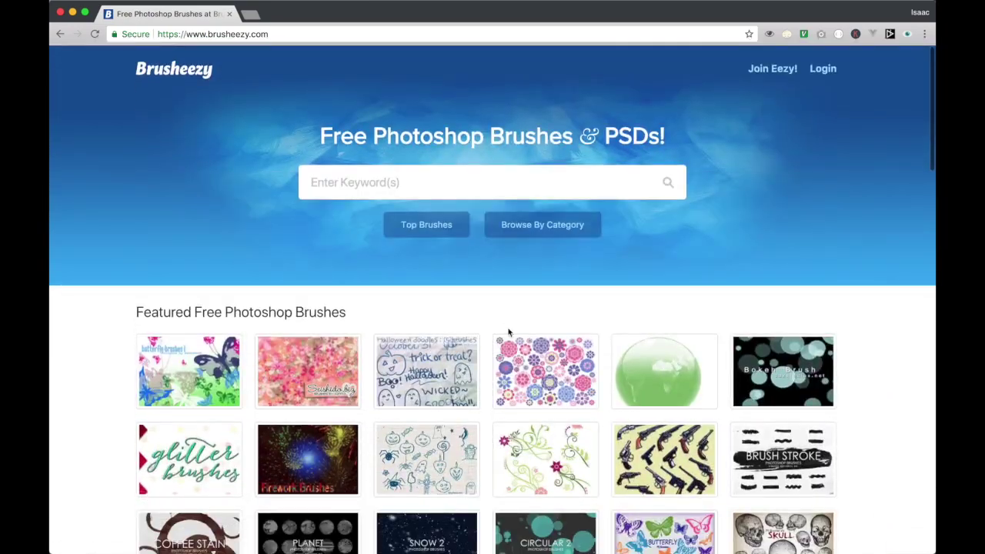
scroll(507, 332, down, 3)
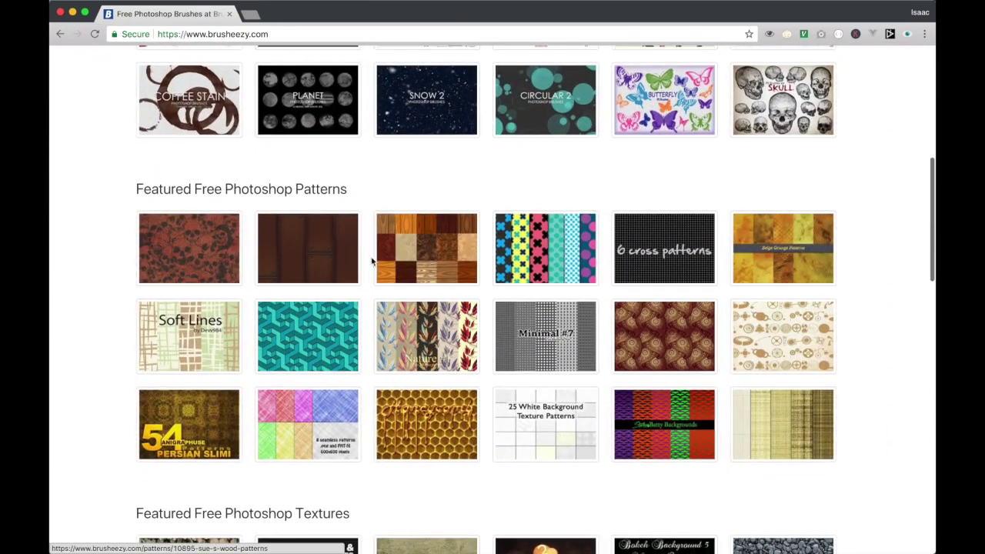
scroll(374, 262, down, 10)
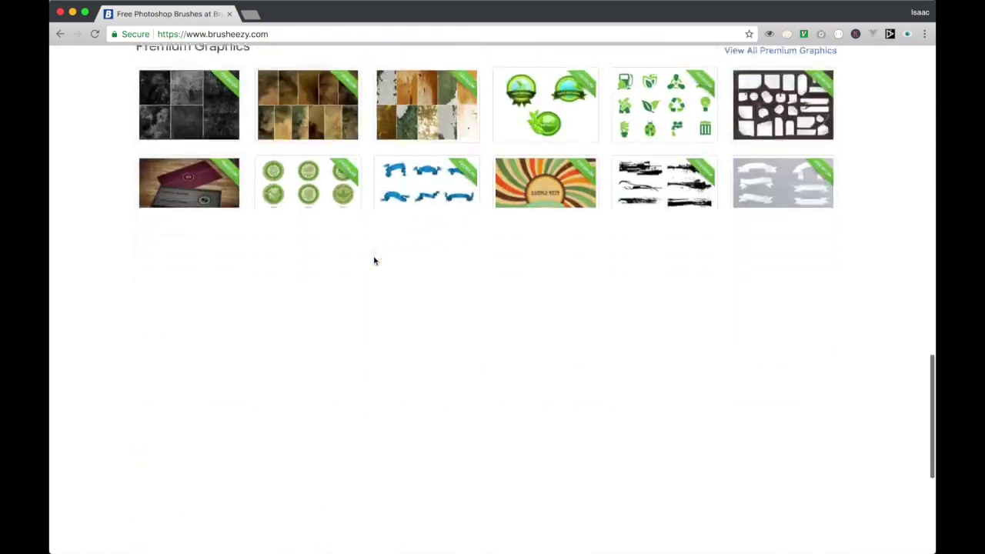
scroll(373, 260, down, 8)
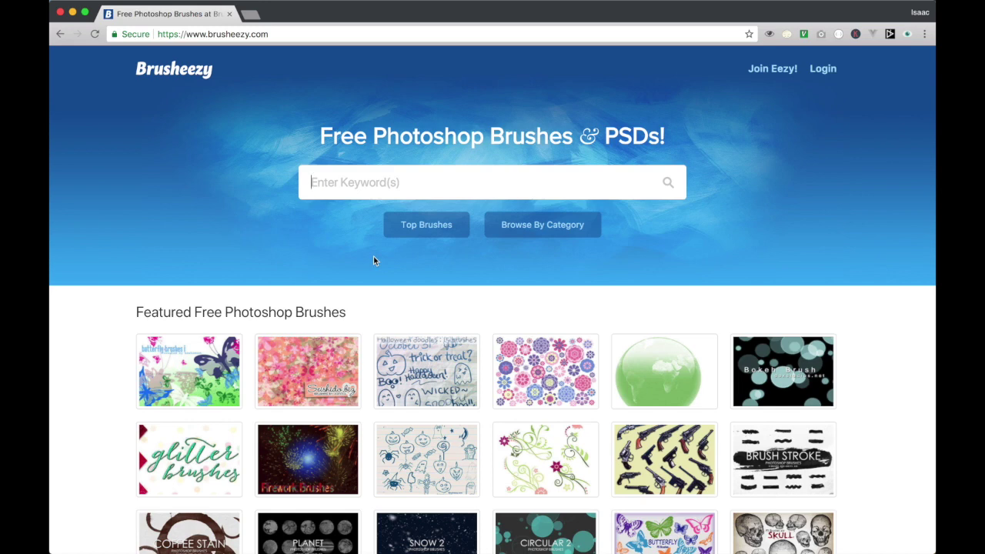
Switch to Finder and preview brushes_notes.png in the Project1_Part2 folder to read the brush download links
key(super+Tab)
key(super+Tab)
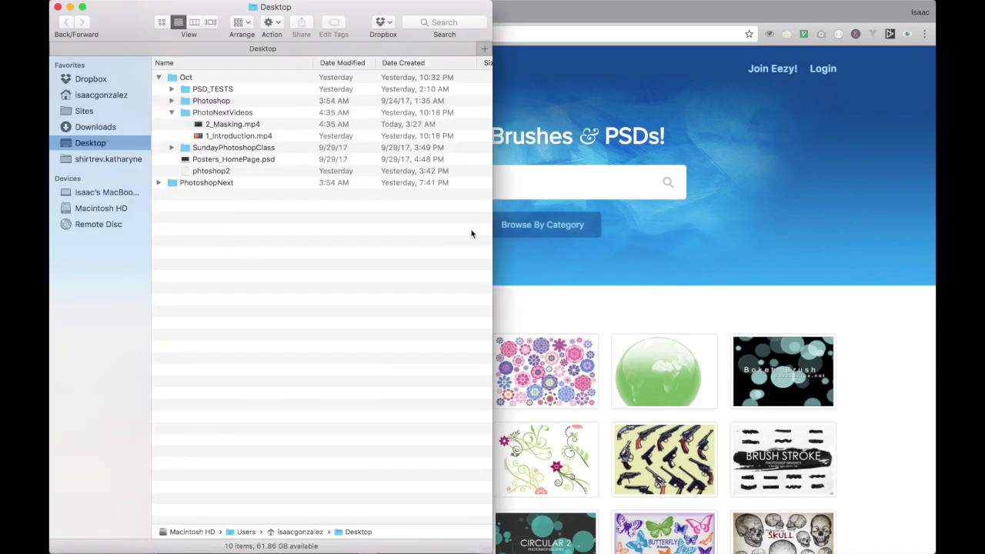
click(229, 160)
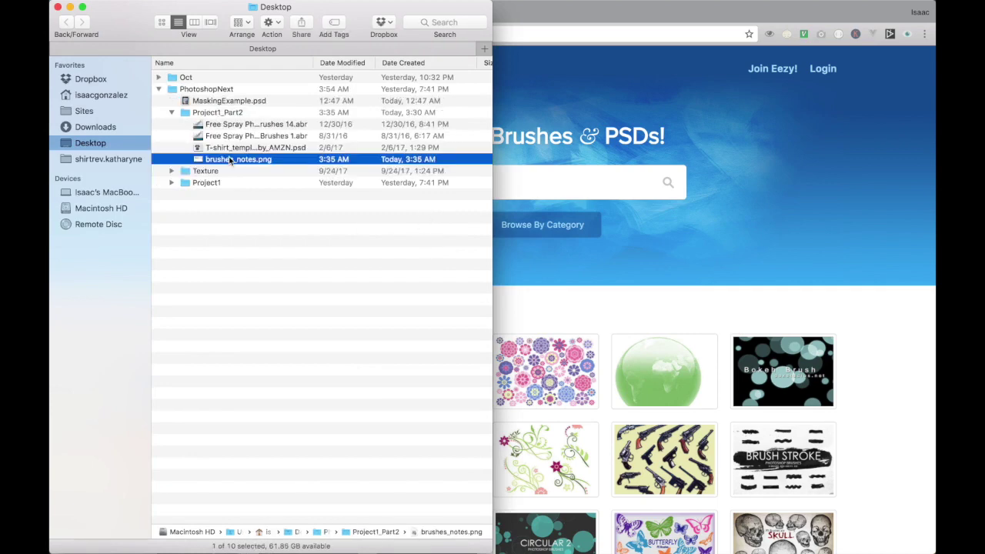
key(space)
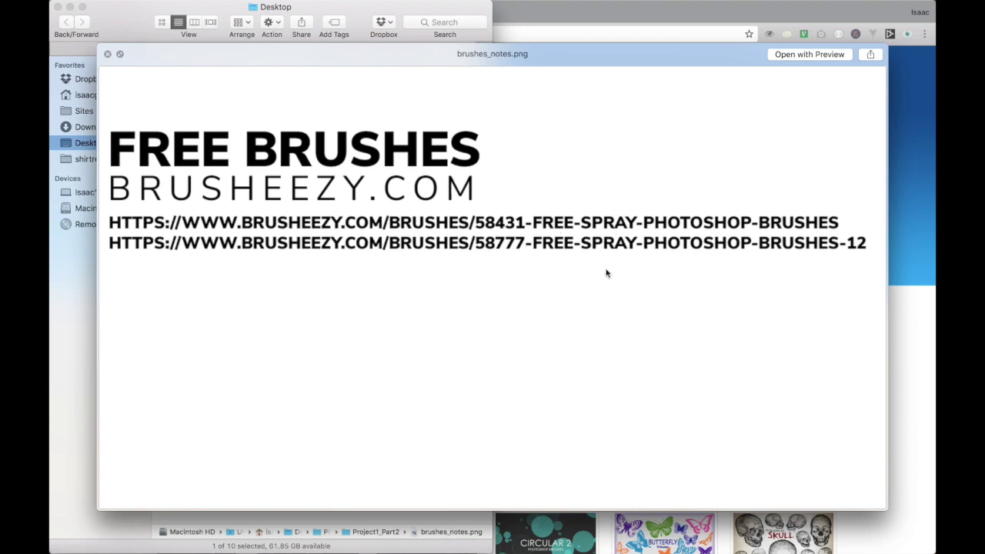
key(space)
Select Free Spray Photoshop Brushes 14.abr and widen the Name column to show the full file names
click(406, 318)
click(257, 124)
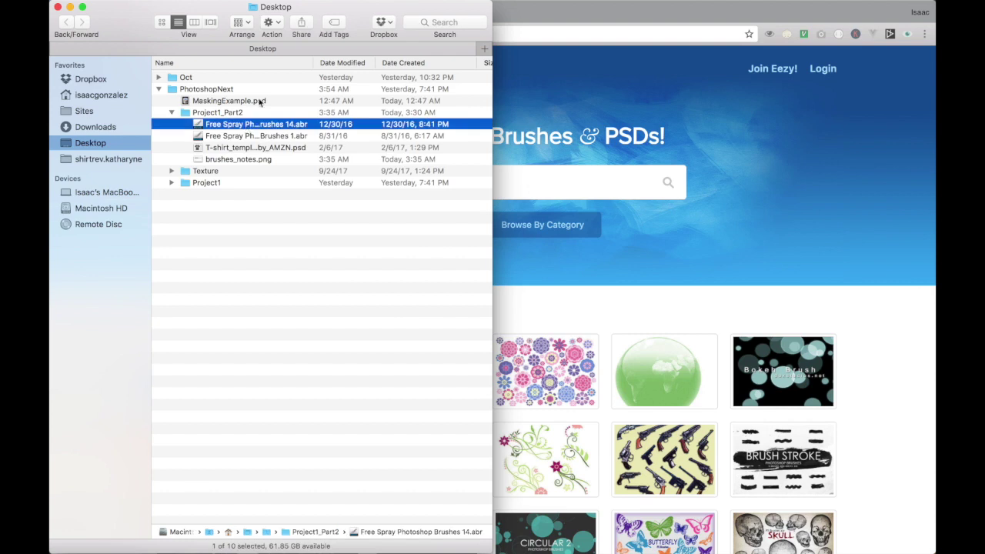
drag(313, 63, 353, 64)
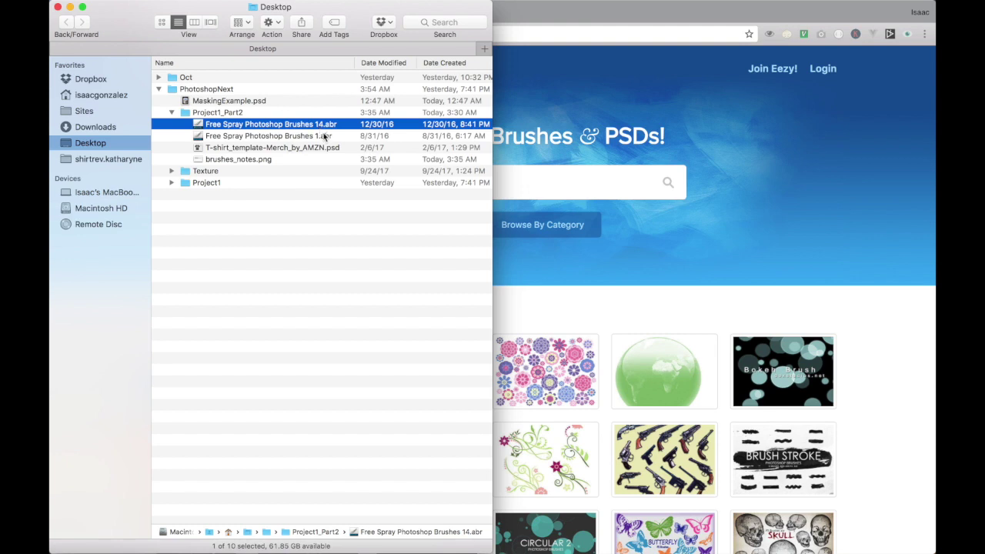
Switch back to Photoshop, activate the Brush tool and open its brush preset picker
key(super+Tab)
key(super+Tab)
key(super+Tab)
key(super+shift+Tab)
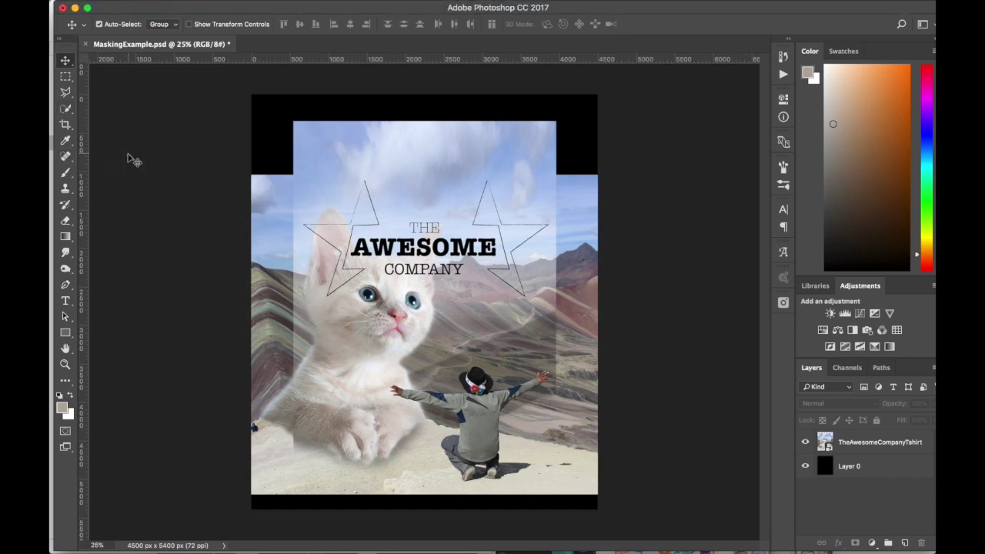
key(b)
click(74, 175)
click(100, 170)
click(120, 25)
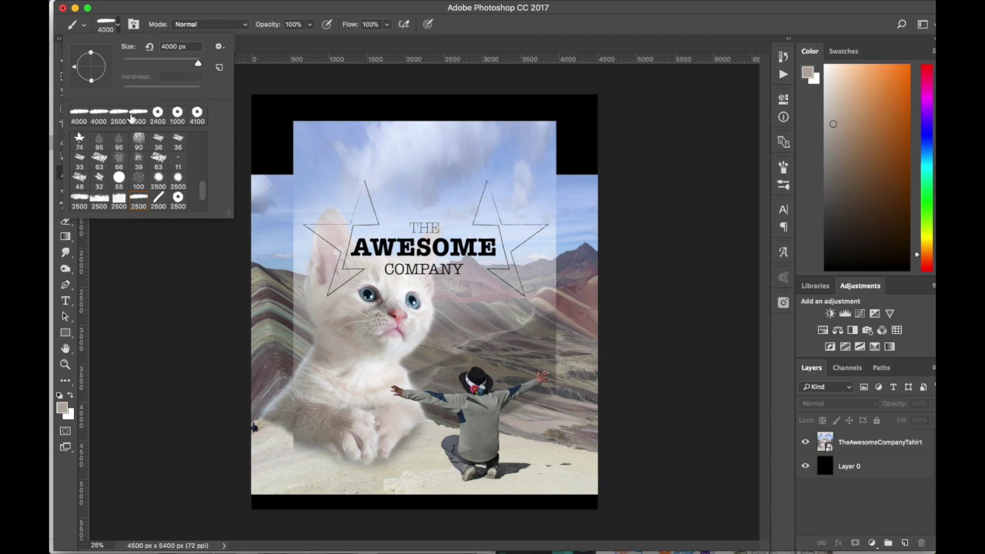
click(219, 47)
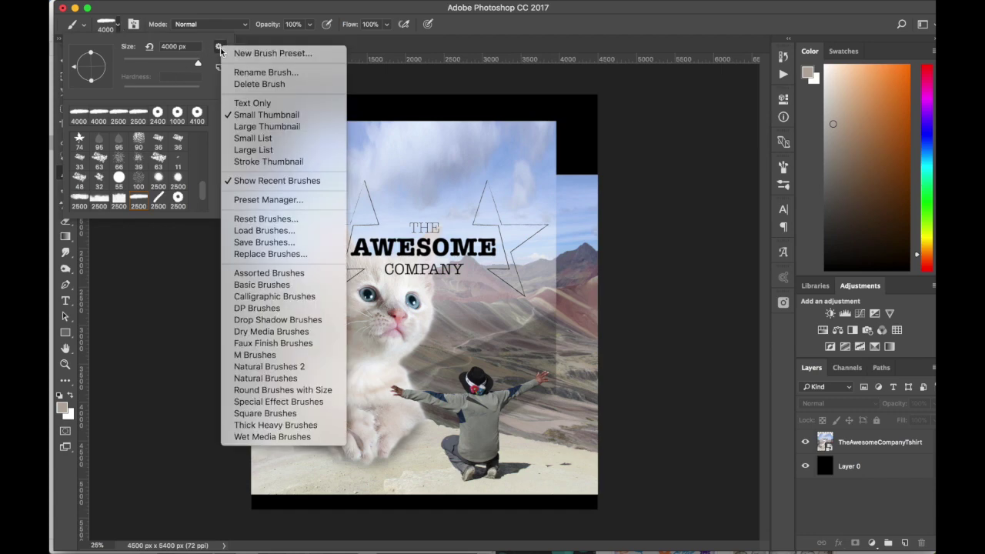
click(316, 239)
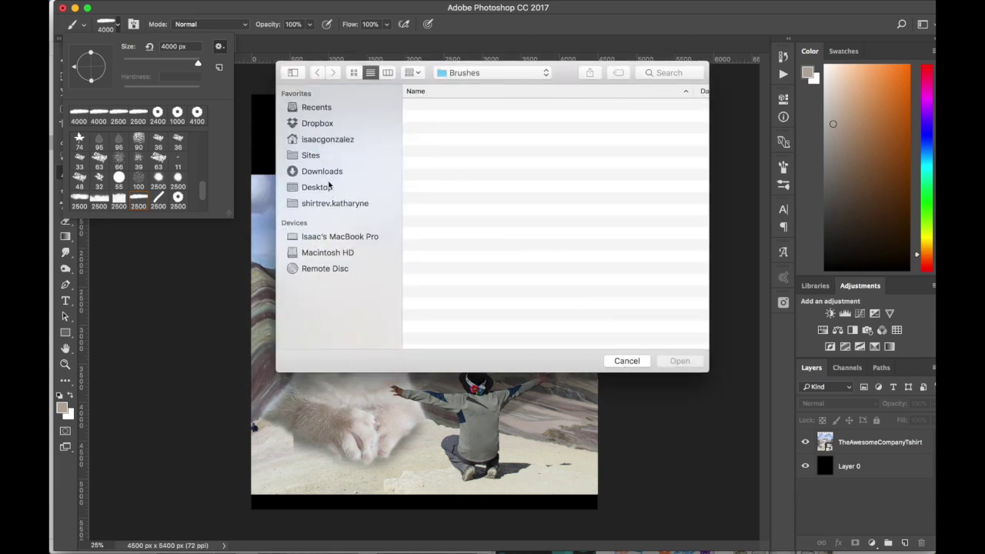
click(626, 360)
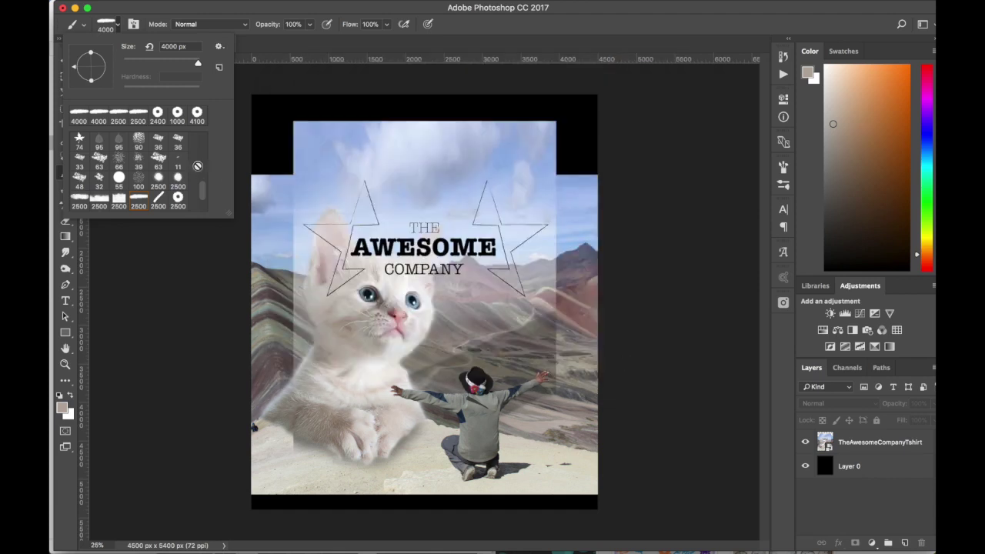
Choose the 2500 px spray brush preset with a flat lower side and a ragged upper edge
scroll(158, 146, down, 1)
scroll(157, 146, down, 1)
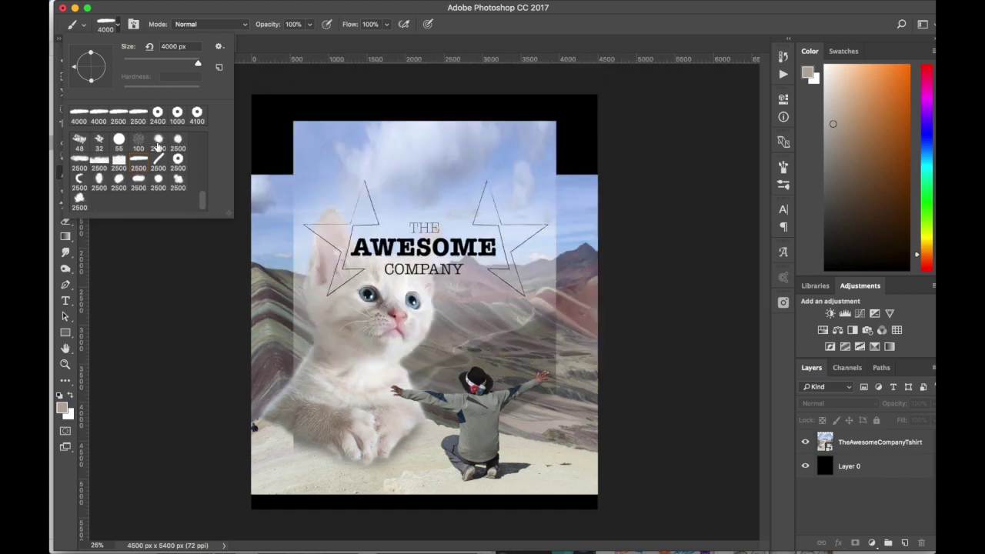
click(94, 180)
click(80, 179)
click(100, 160)
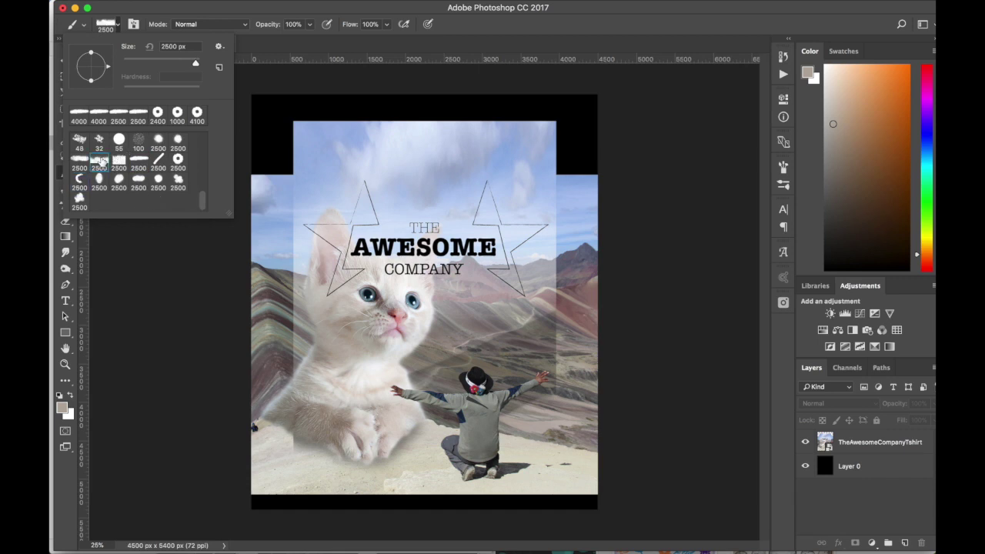
click(205, 390)
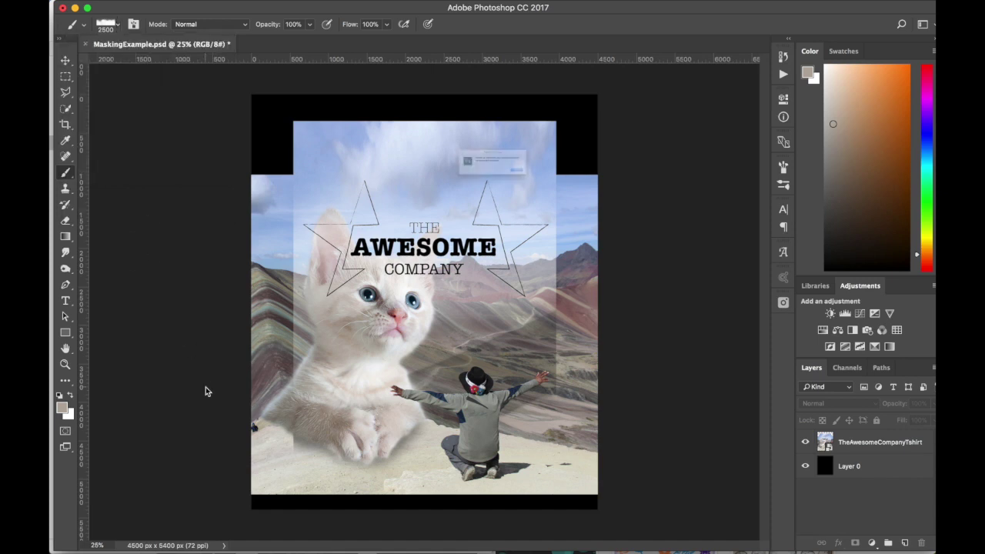
click(582, 192)
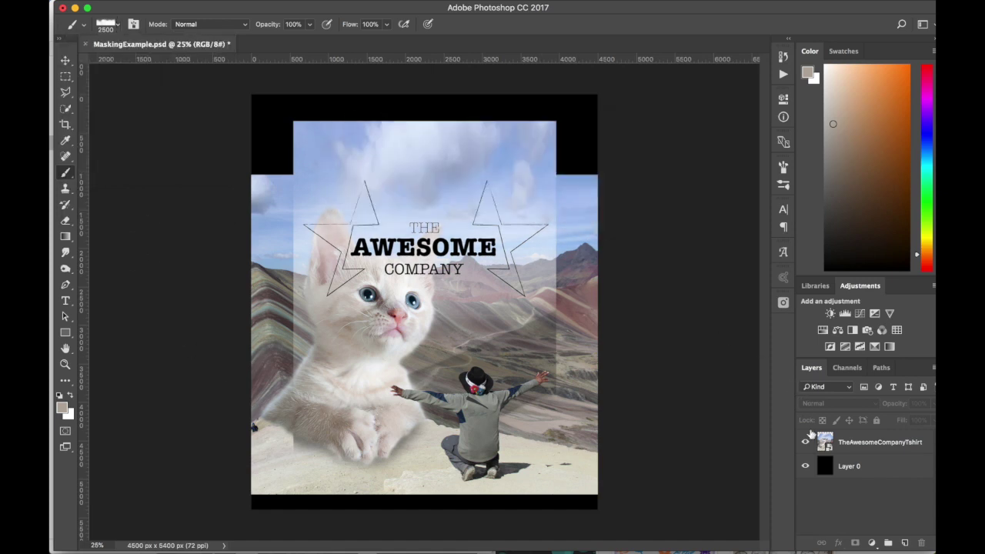
Add a layer mask to the TheAwesomeCompanyTshirt layer
click(820, 444)
click(855, 543)
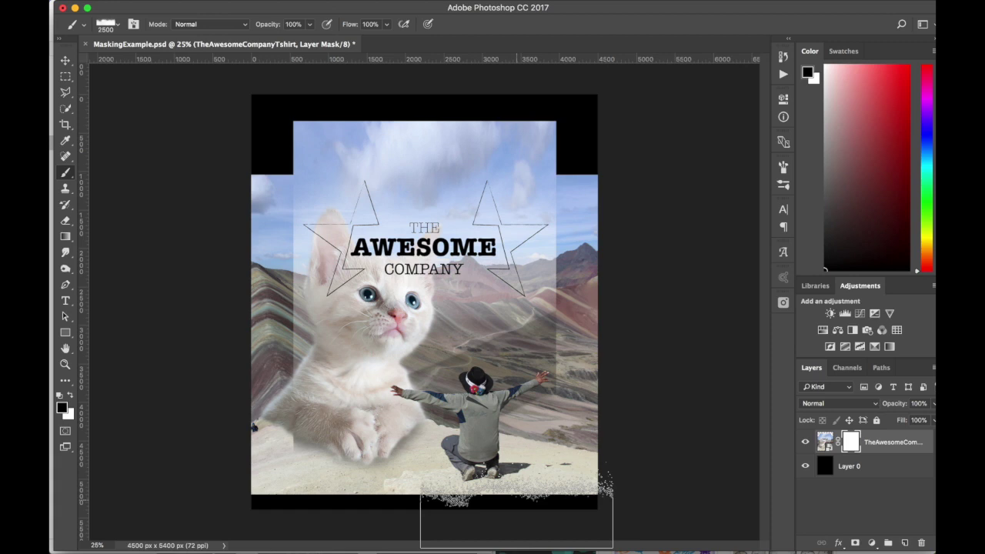
Enlarge the spray brush to 4800 px and stamp black on the mask along the artwork's bottom edge
alt+click(516, 504)
key(bracketright)
key(bracketright)
key(bracketright)
key(bracketright)
key(bracketright)
key(bracketright)
key(bracketright)
key(bracketright)
key(bracketright)
key(bracketright)
key(bracketright)
key(bracketright)
key(bracketright)
key(bracketright)
key(bracketright)
key(bracketright)
key(bracketright)
key(bracketright)
key(bracketright)
key(bracketright)
key(bracketright)
key(bracketright)
key(bracketright)
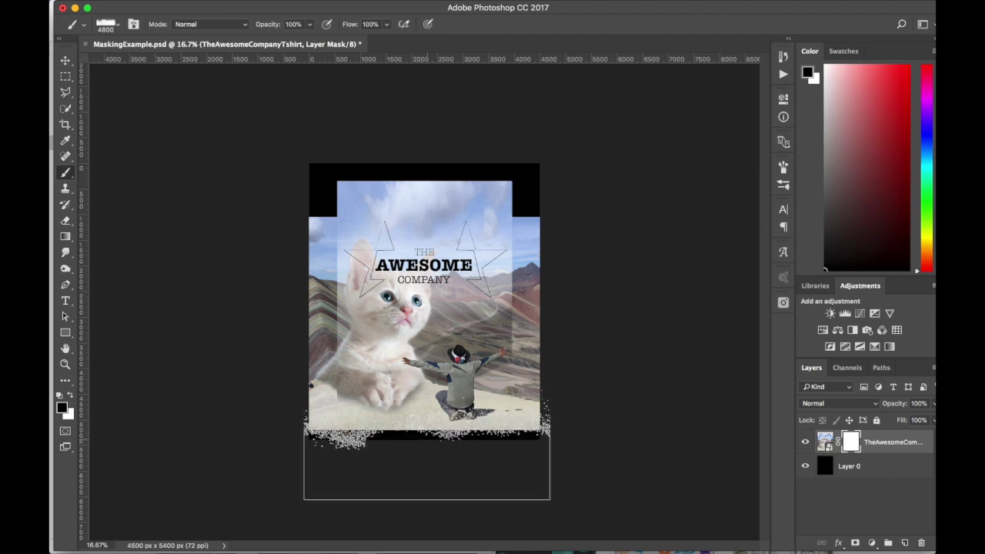
click(427, 439)
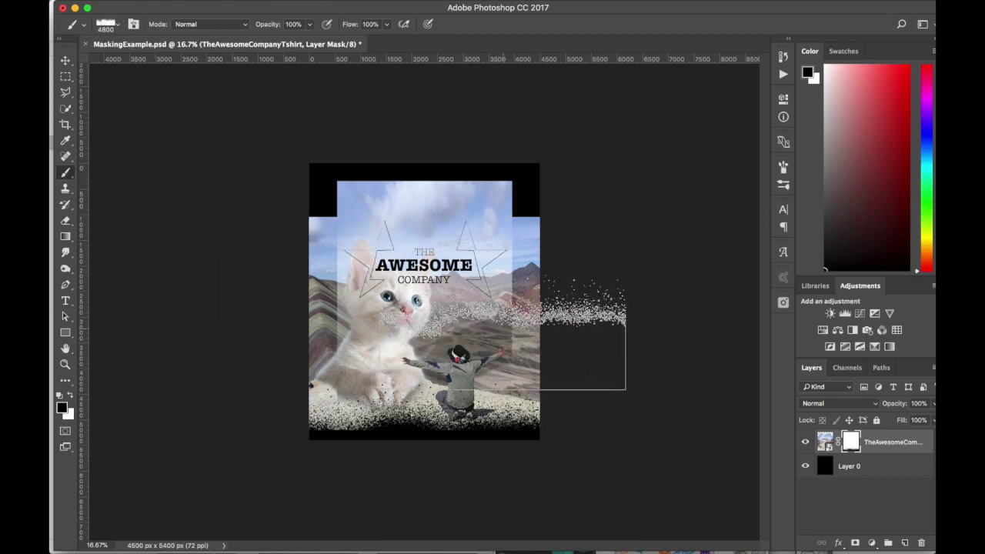
Rotate the brush tip so its arrow points up and stamp the mask along the artwork's right edge
click(118, 25)
drag(108, 66, 108, 67)
drag(108, 66, 93, 50)
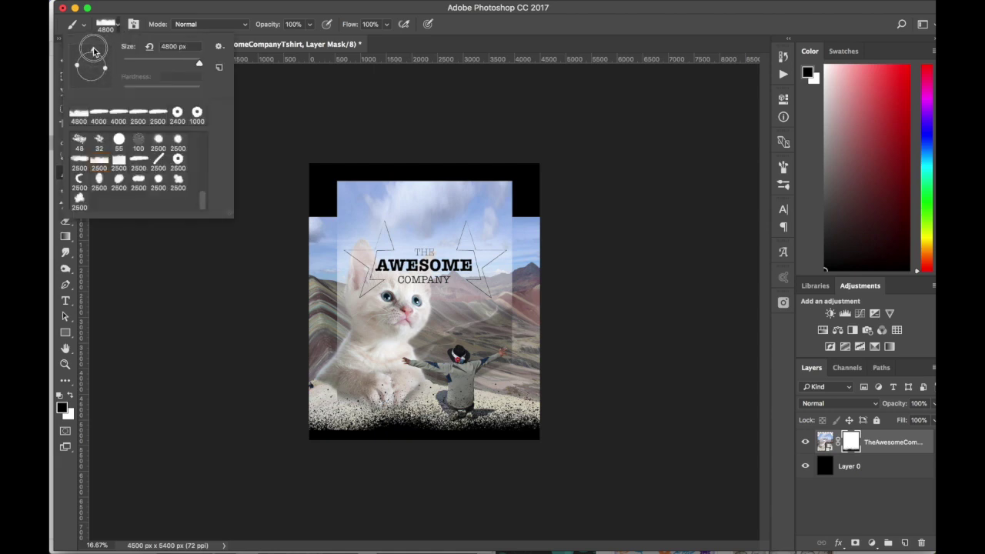
drag(92, 51, 92, 49)
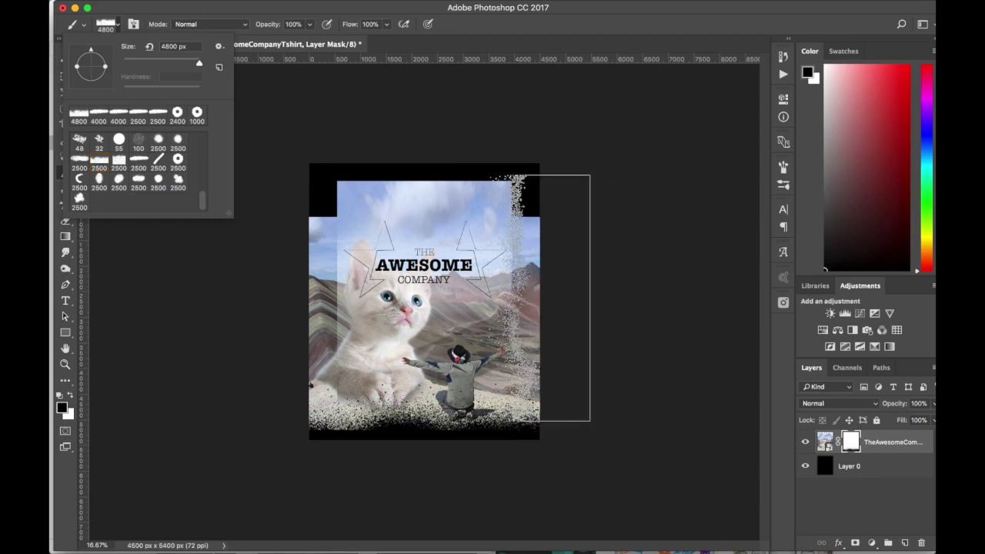
drag(544, 298, 552, 301)
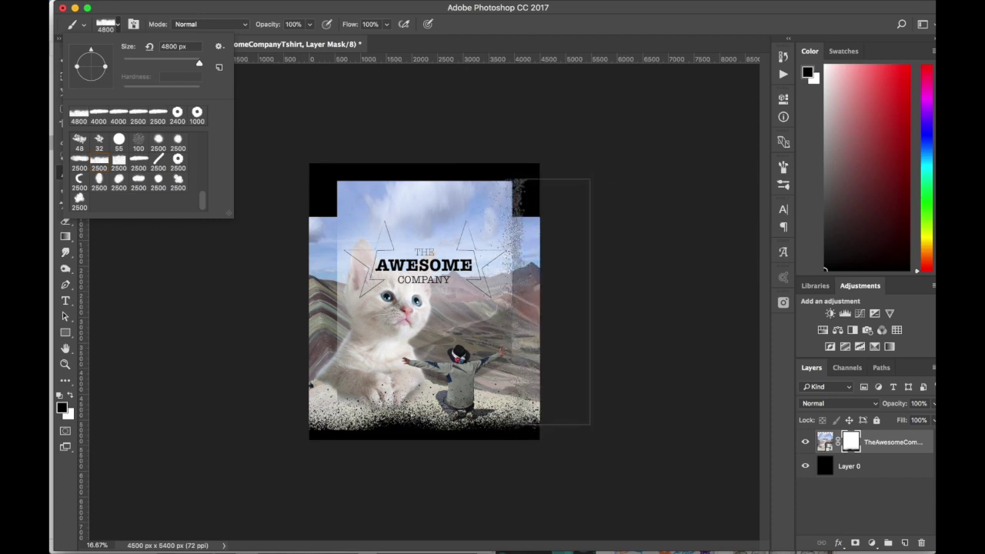
mouse_move(551, 302)
mouse_down()
mouse_move(560, 302)
mouse_move(547, 304)
mouse_up()
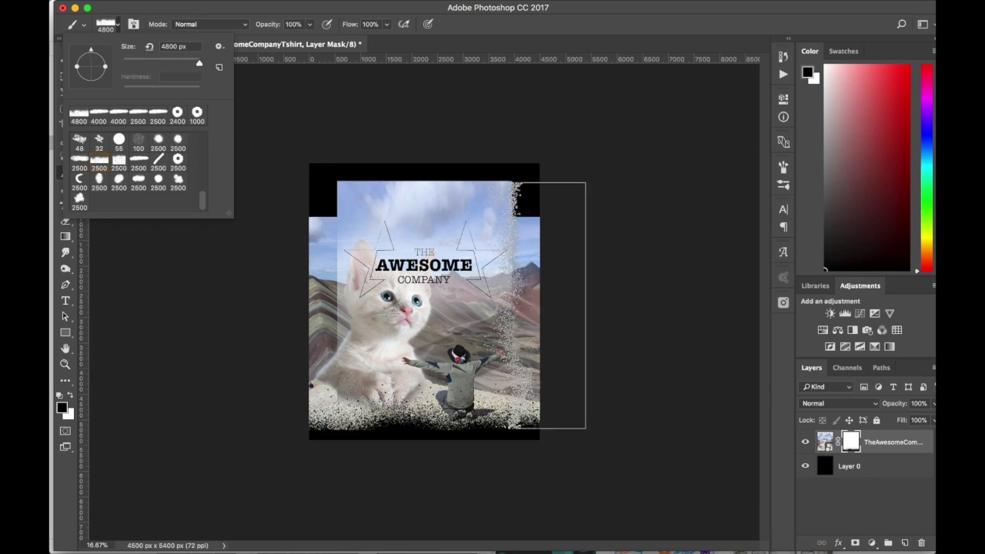
click(538, 304)
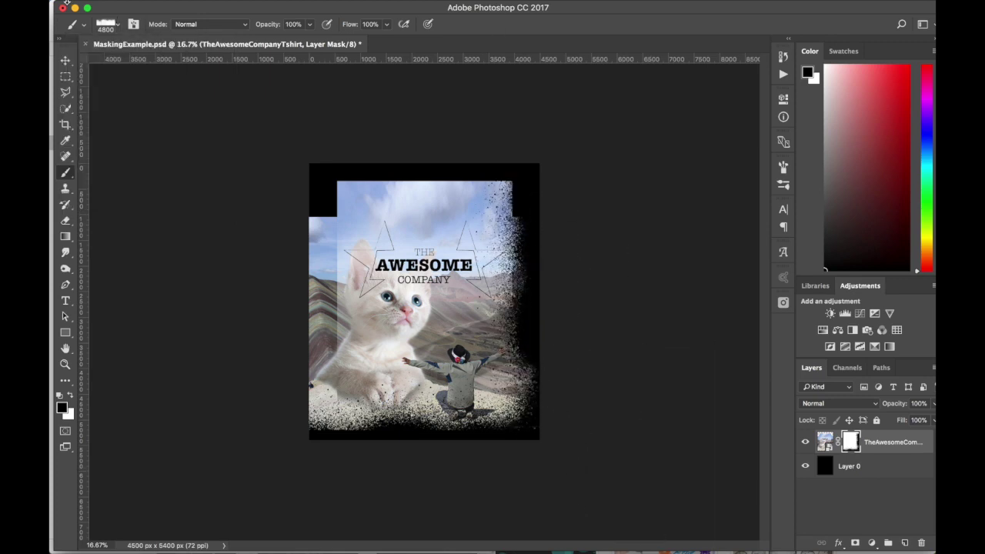
Rotate the brush tip so its arrow points left and stamp the mask along the artwork's top edge
click(120, 27)
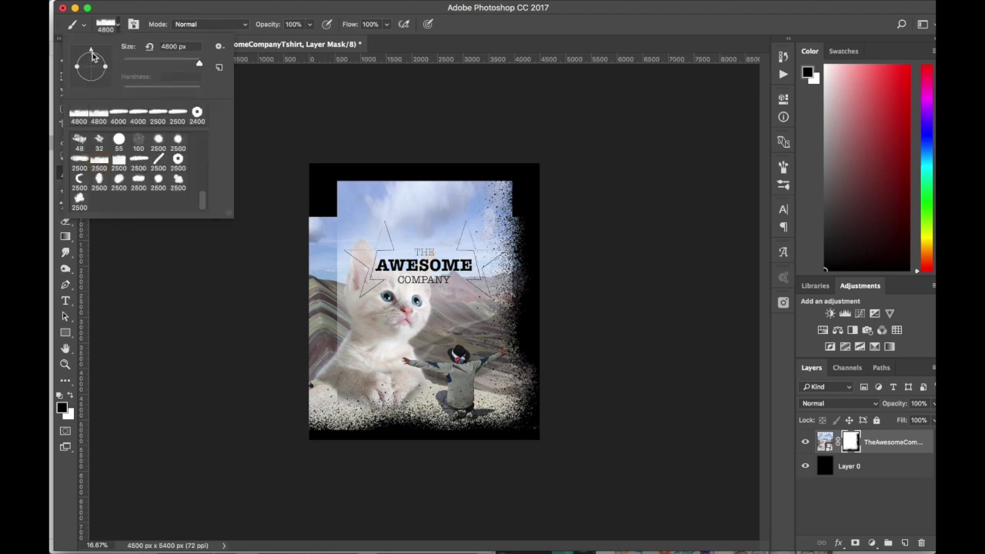
drag(91, 53, 74, 67)
click(415, 154)
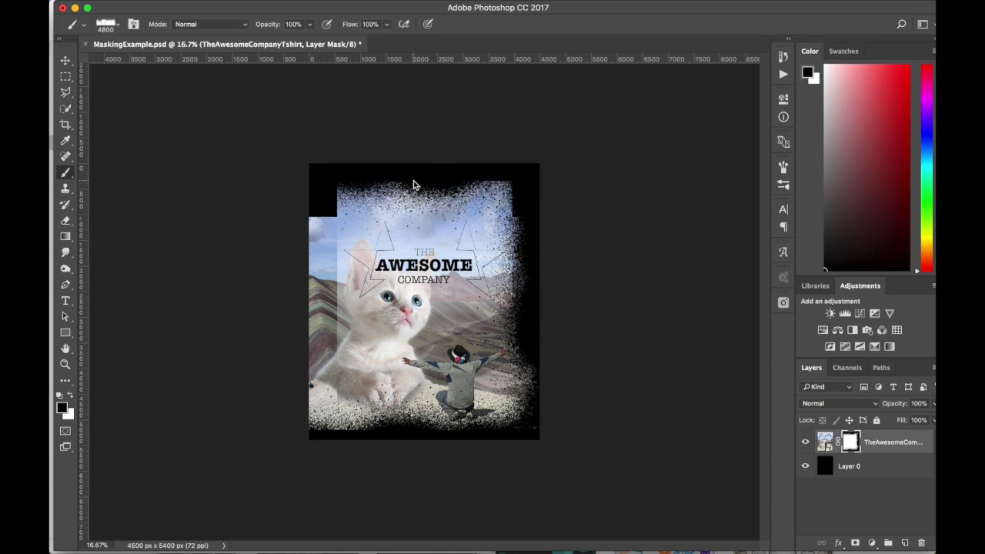
Rotate the brush tip so its arrow points down and stamp the mask along the artwork's left edge
click(117, 28)
drag(73, 71, 86, 96)
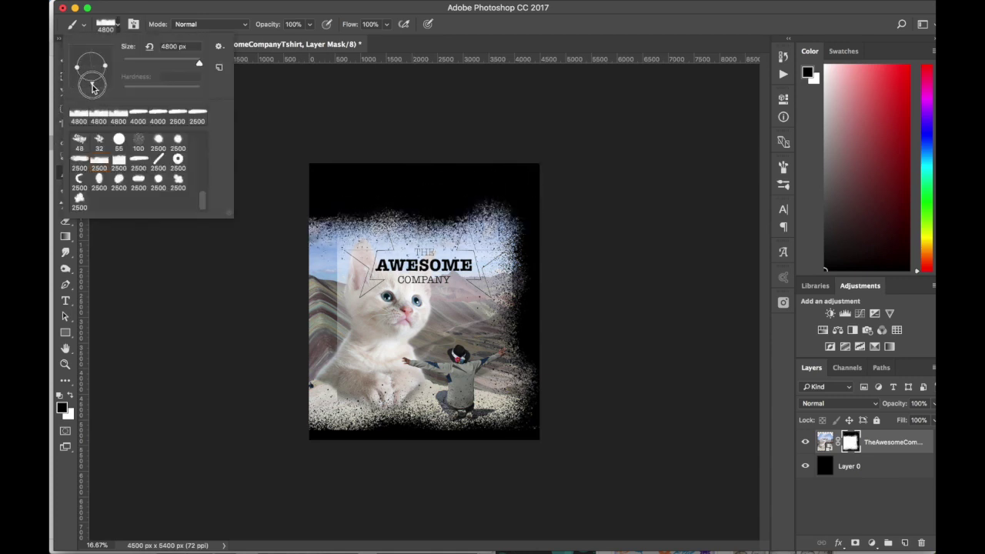
click(264, 323)
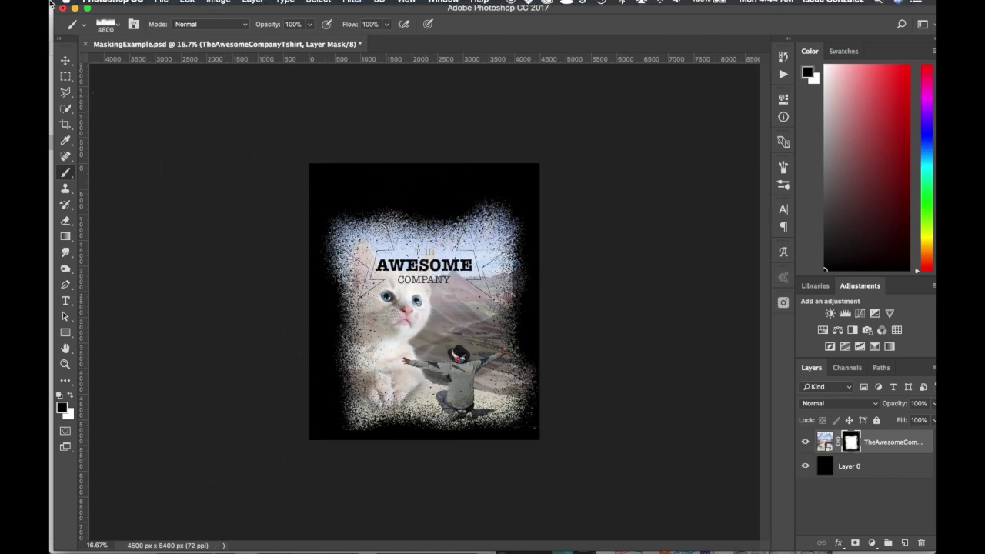
Choose the ring-shaped 2500 px spray brush, enlarge it to 4100 px and round off the artwork's corners on the mask
click(115, 24)
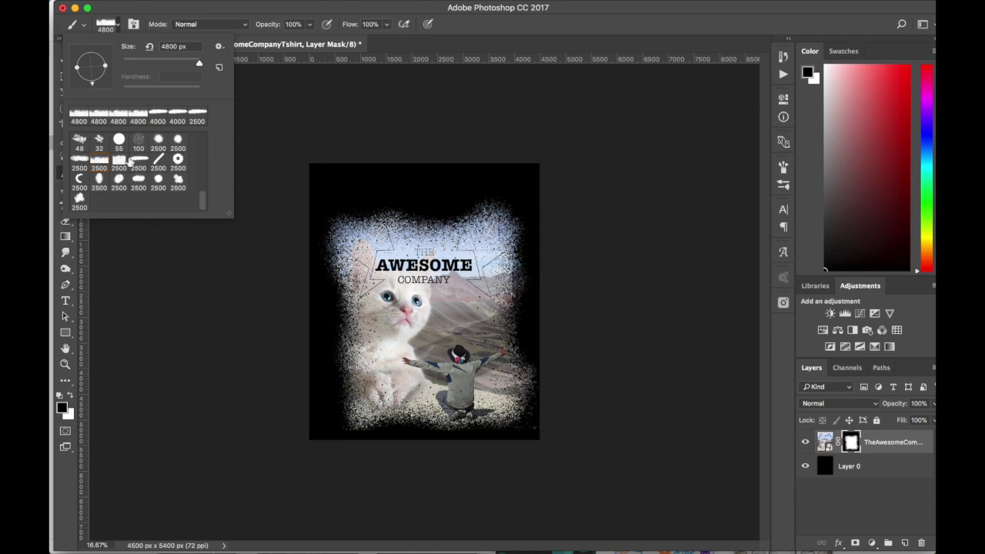
click(176, 160)
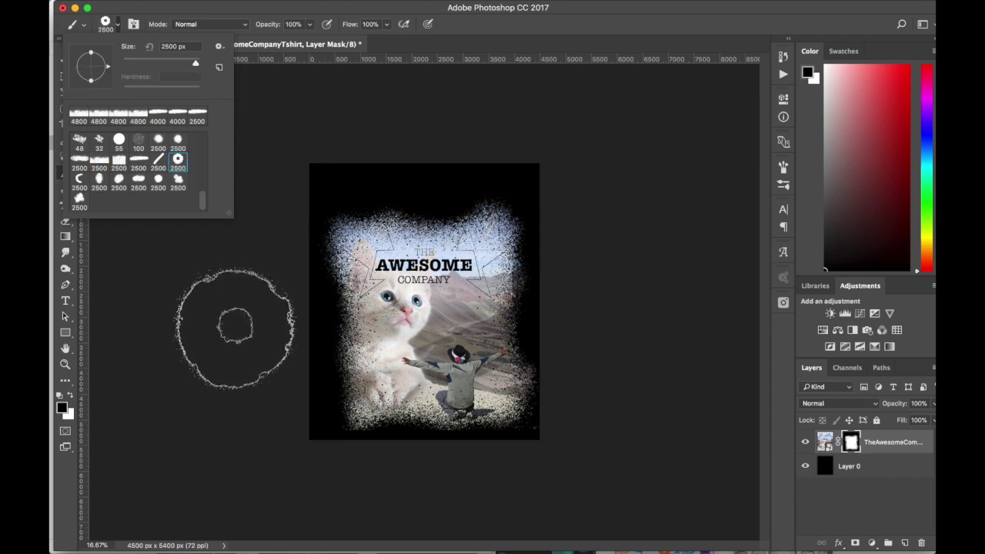
click(228, 348)
key(bracketright)
key(bracketright)
key(bracketright)
key(bracketright)
key(bracketright)
key(bracketright)
key(bracketright)
key(bracketright)
key(bracketright)
key(bracketright)
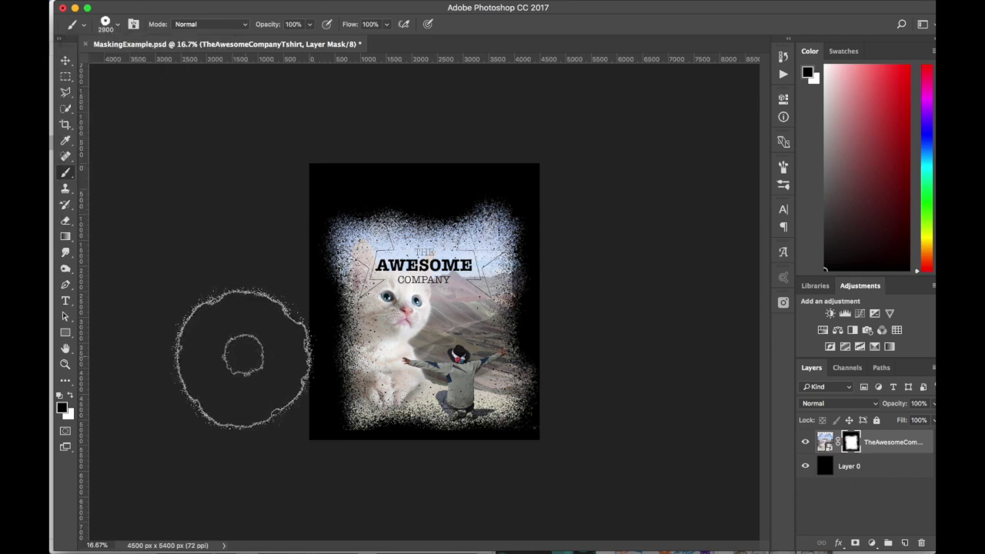
key(bracketright)
key(bracketright)
key(bracketright)
key(bracketright)
key(bracketright)
key(bracketright)
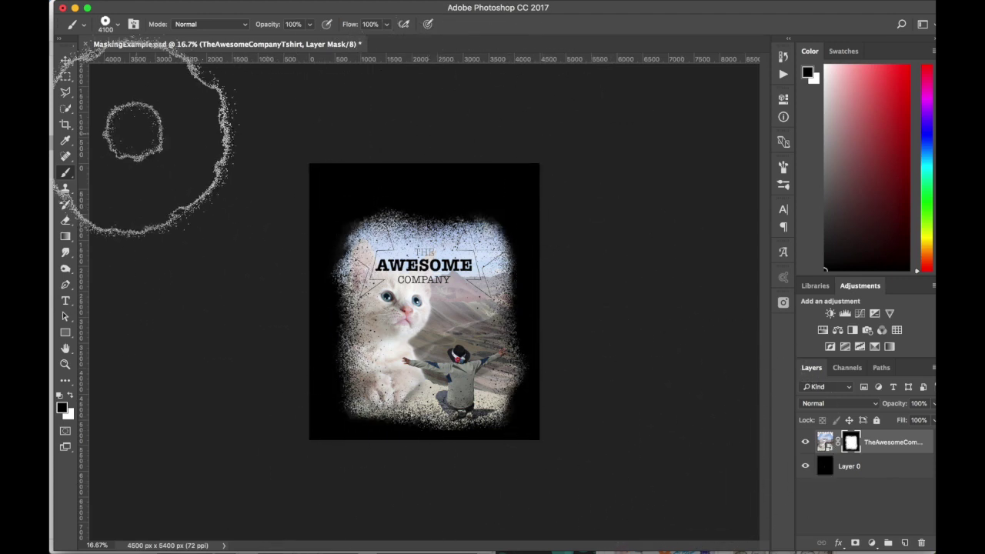
Try stamping the ring-shaped brush over the middle of the artwork and undo the stamp
drag(332, 254, 330, 362)
drag(423, 246, 369, 277)
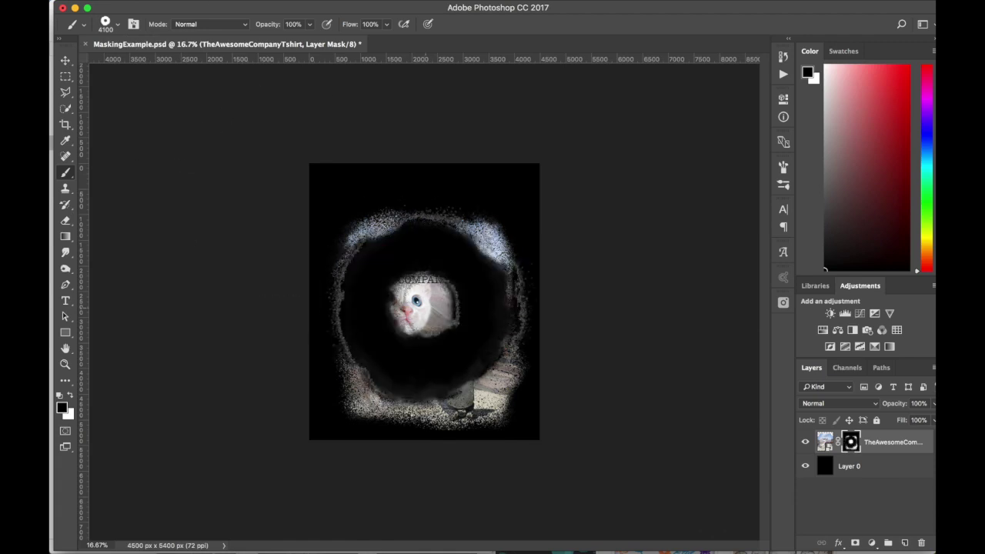
key(super+z)
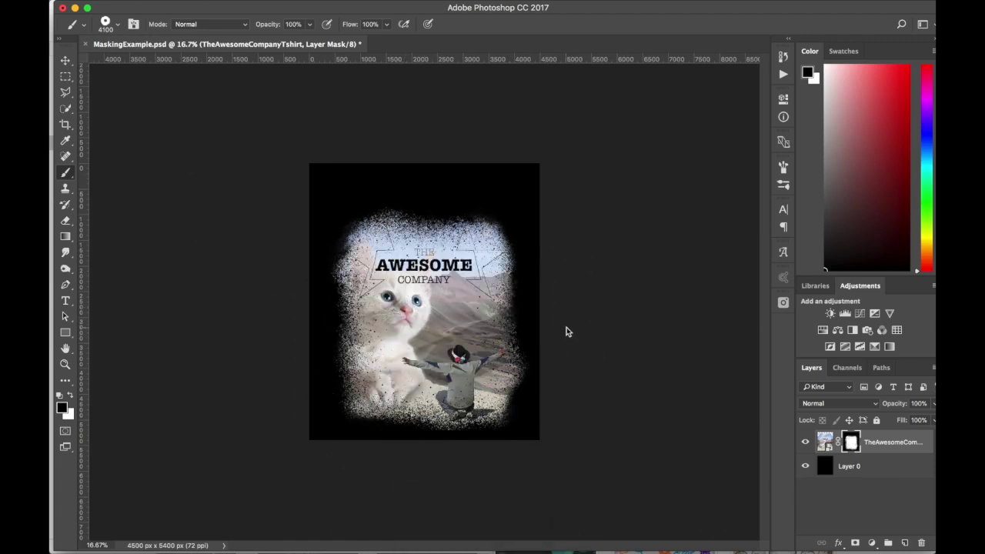
Choose the rough 63 px textured brush and enlarge it to 1300 px
click(119, 25)
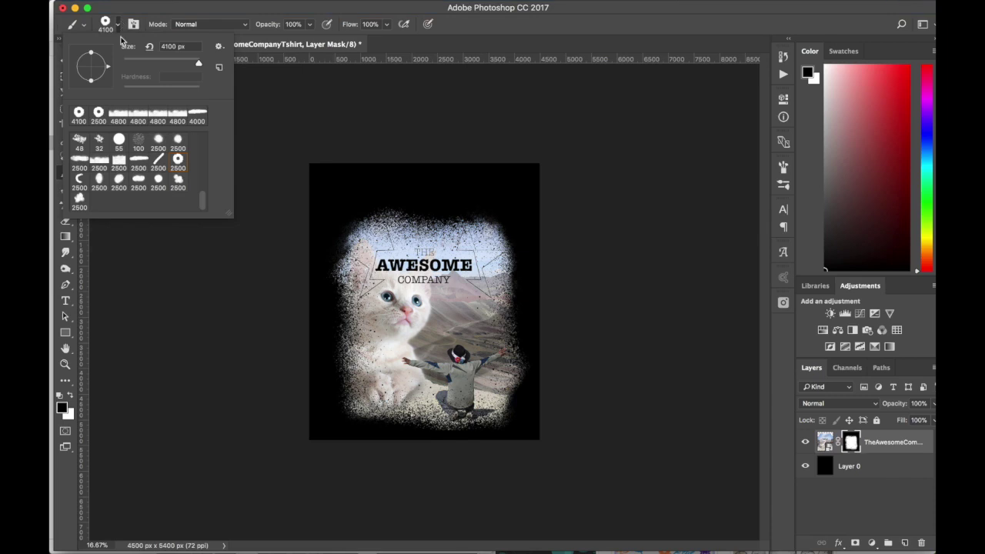
scroll(123, 156, up, 1)
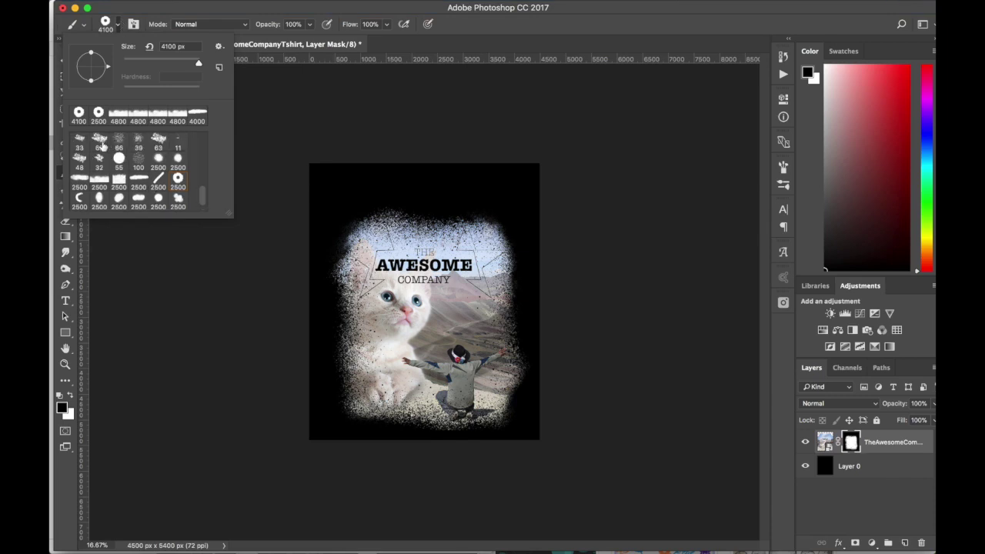
scroll(103, 145, up, 2)
click(158, 181)
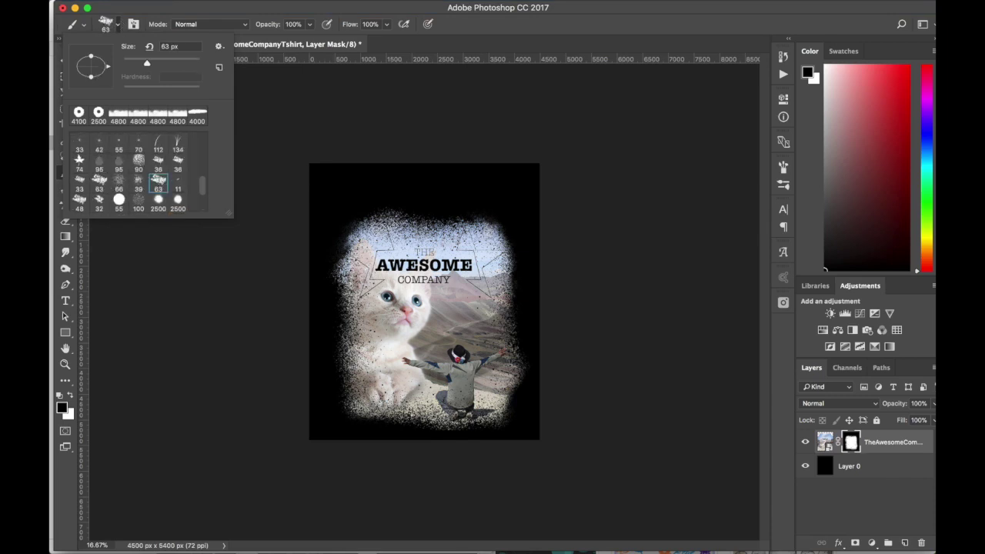
key(Return)
key(bracketright)
key(bracketright)
key(bracketright)
key(bracketright)
key(bracketright)
key(bracketright)
key(bracketright)
key(bracketright)
key(bracketright)
key(bracketright)
key(bracketright)
key(bracketright)
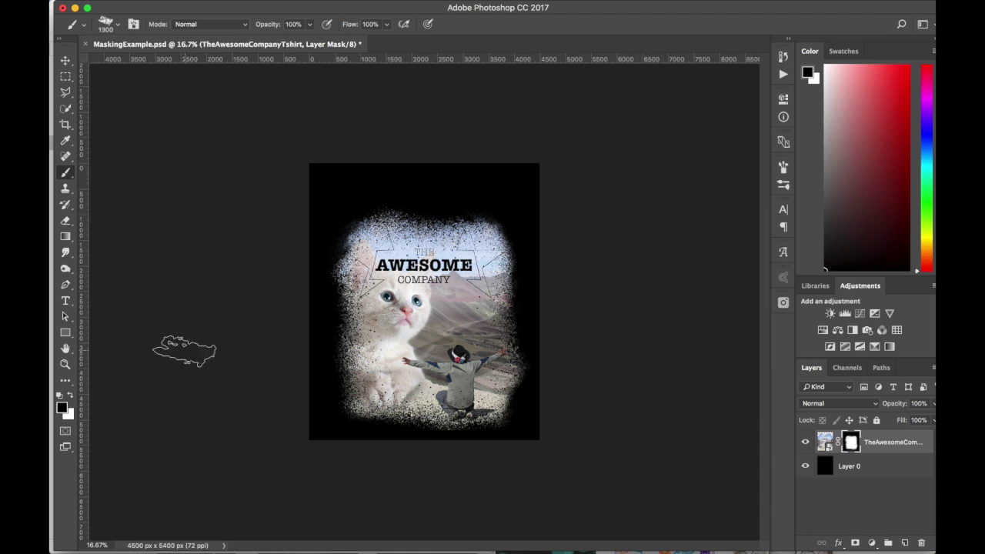
Switch the foreground color to white and paint on the mask to reveal rough streaks along the artwork's upper and left edges
click(71, 396)
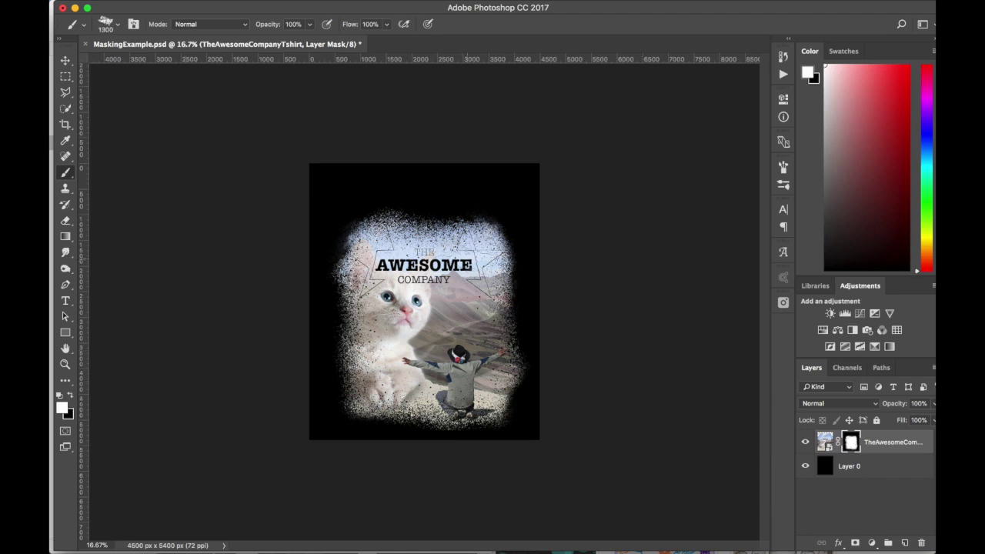
mouse_move(468, 253)
mouse_down()
mouse_move(471, 240)
mouse_move(500, 292)
mouse_move(511, 253)
mouse_move(492, 245)
mouse_move(394, 251)
mouse_move(394, 233)
mouse_move(396, 254)
mouse_move(370, 240)
mouse_move(338, 257)
mouse_move(352, 291)
mouse_move(361, 258)
mouse_move(384, 250)
mouse_move(346, 266)
mouse_move(384, 273)
mouse_move(341, 308)
mouse_move(350, 307)
mouse_up()
drag(389, 348, 345, 346)
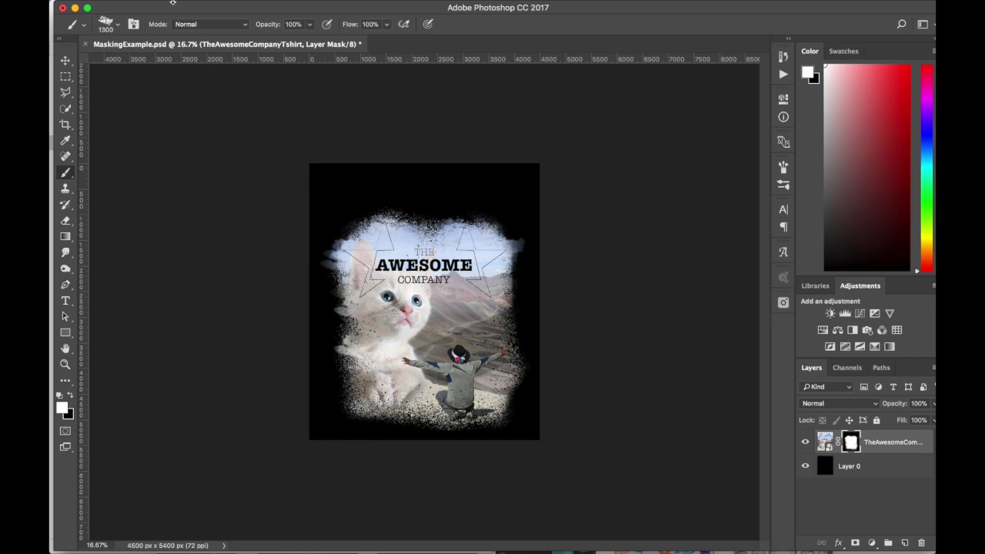
Choose the diagonal 2500 px spray brush, enlarge it to 2900 px and stamp black on the mask to trim the artwork's upper-left edge
click(119, 25)
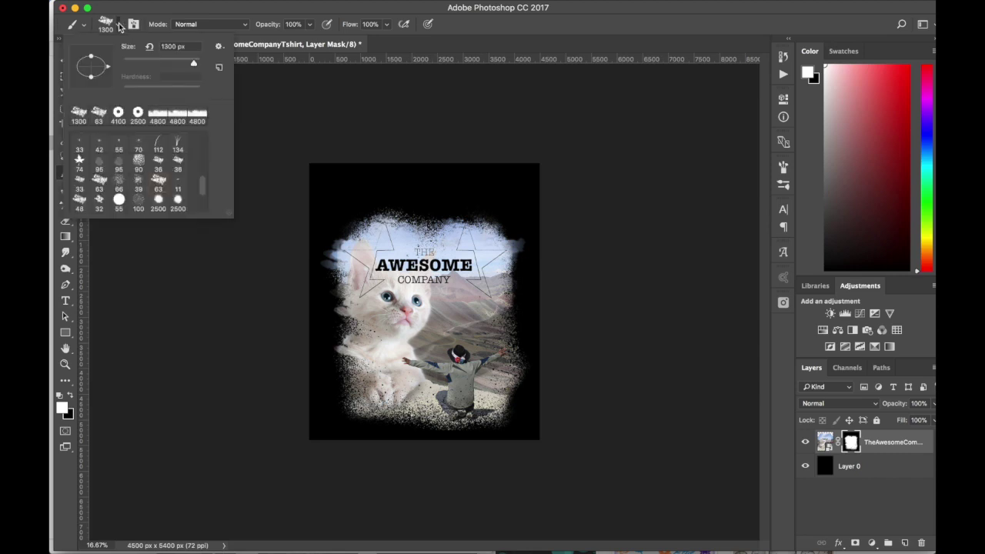
scroll(145, 167, down, 3)
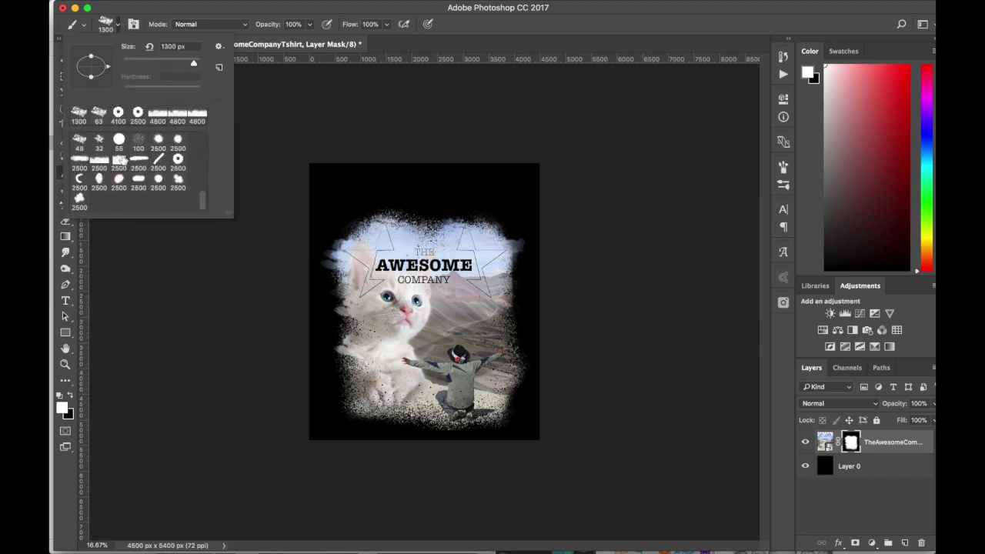
click(158, 160)
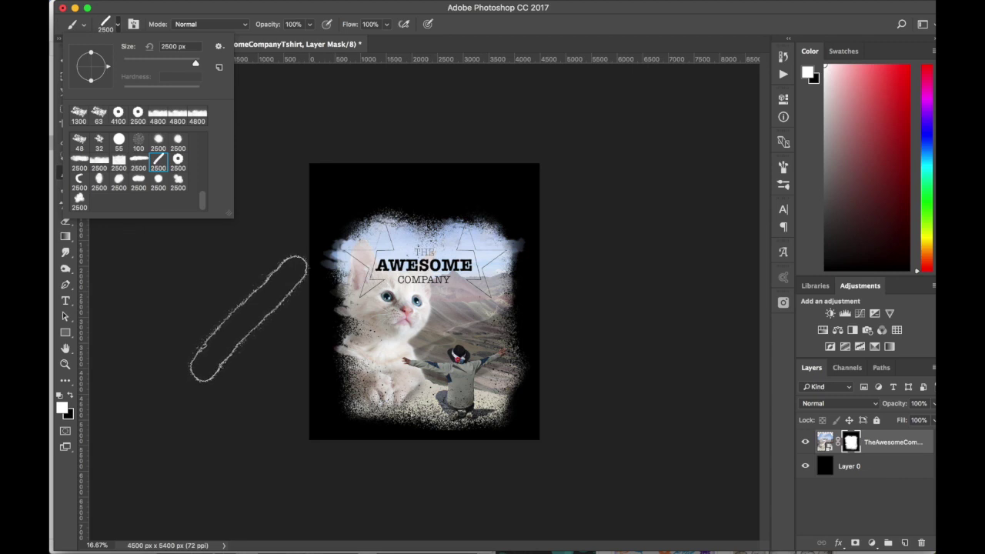
click(280, 291)
click(266, 324)
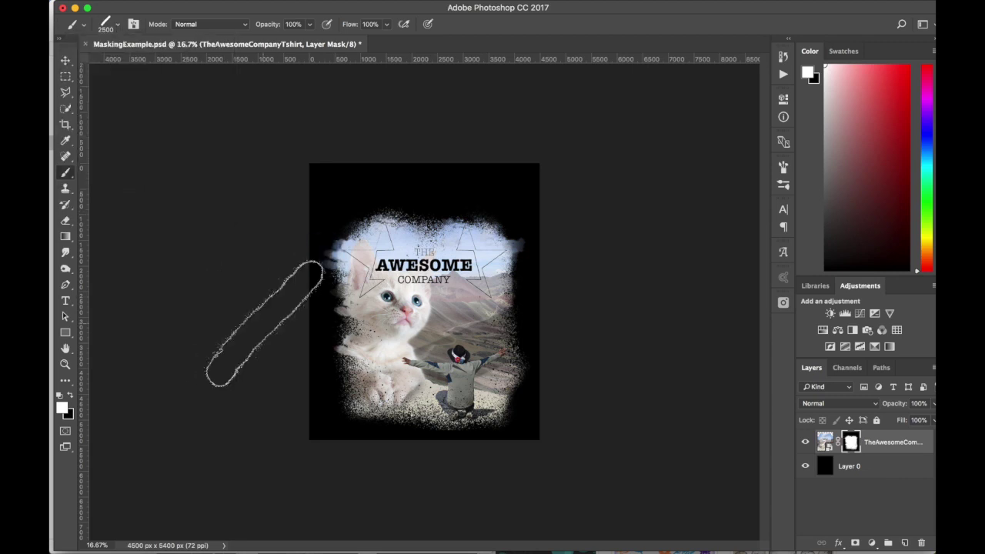
click(69, 395)
key(bracketright)
key(bracketright)
key(bracketright)
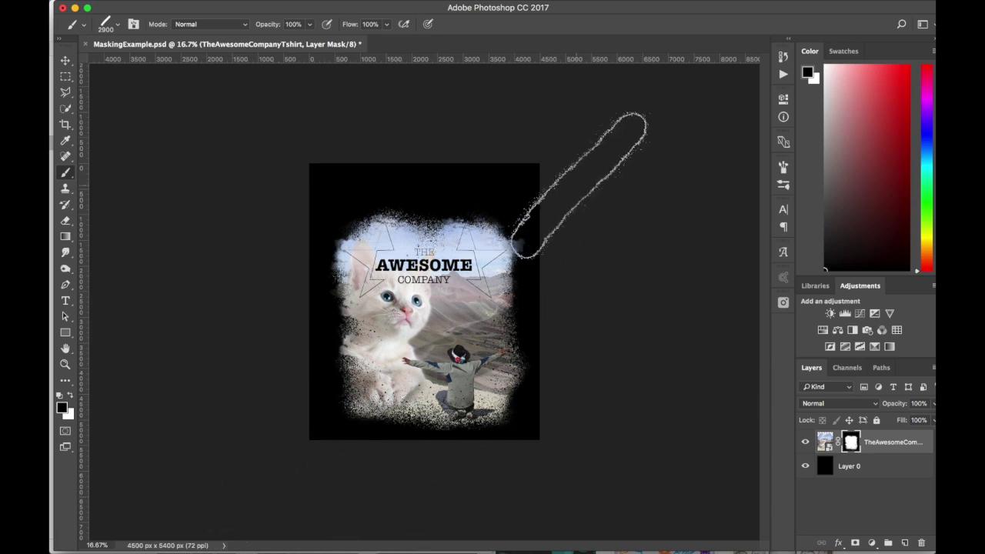
Zoom in to 33.3% on the artwork and reduce the diagonal spray brush to 300 px
key(v)
key(z)
click(449, 307)
click(450, 307)
key(b)
key(bracketleft)
key(bracketleft)
key(bracketleft)
key(bracketleft)
key(bracketleft)
key(bracketleft)
key(bracketleft)
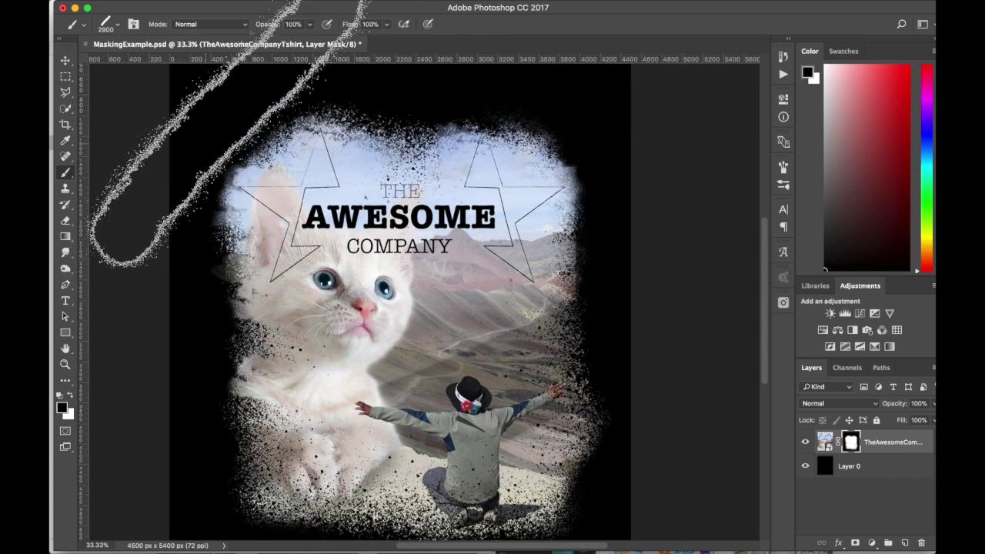
key(bracketleft)
key(bracketleft)
key(bracketleft)
key(bracketleft)
key(bracketleft)
key(bracketleft)
key(bracketleft)
key(bracketleft)
key(bracketleft)
key(bracketleft)
key(bracketleft)
key(bracketleft)
key(bracketleft)
key(bracketleft)
key(bracketleft)
key(bracketleft)
key(bracketleft)
key(bracketleft)
key(bracketleft)
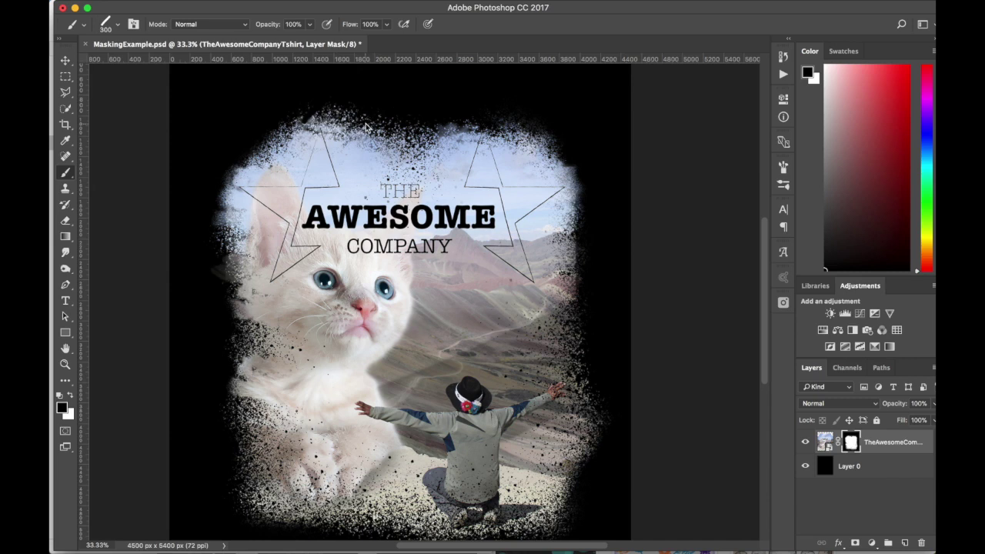
Switch to the Move tool and add a Levels adjustment layer above the TheAwesomeCompanyTshirt layer
key(v)
key(shift+Up)
key(shift+Up)
key(shift+Up)
key(shift+Up)
key(shift+Up)
key(shift+Up)
key(shift+Up)
key(shift+Up)
key(shift+Up)
key(shift+Up)
key(shift+Up)
key(shift+Up)
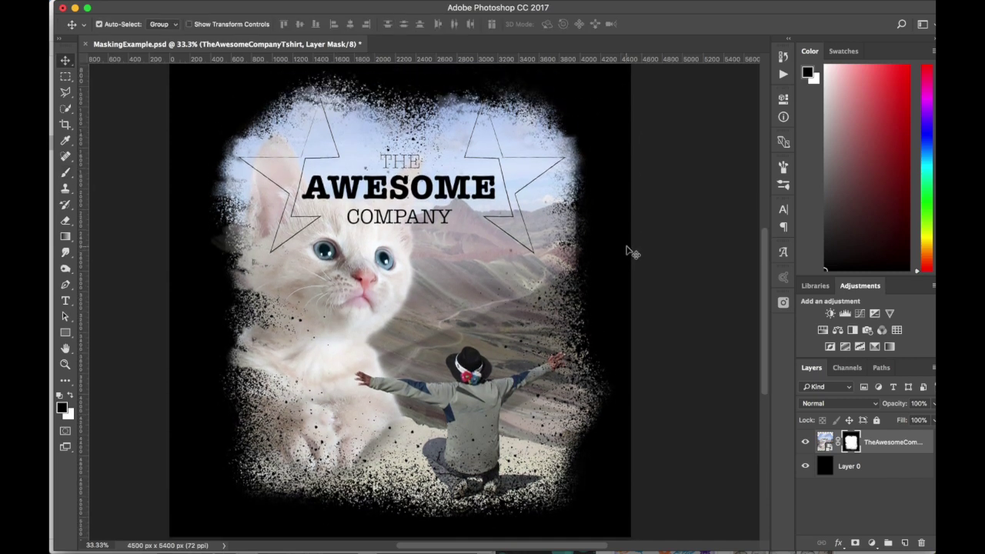
scroll(631, 253, down, 2)
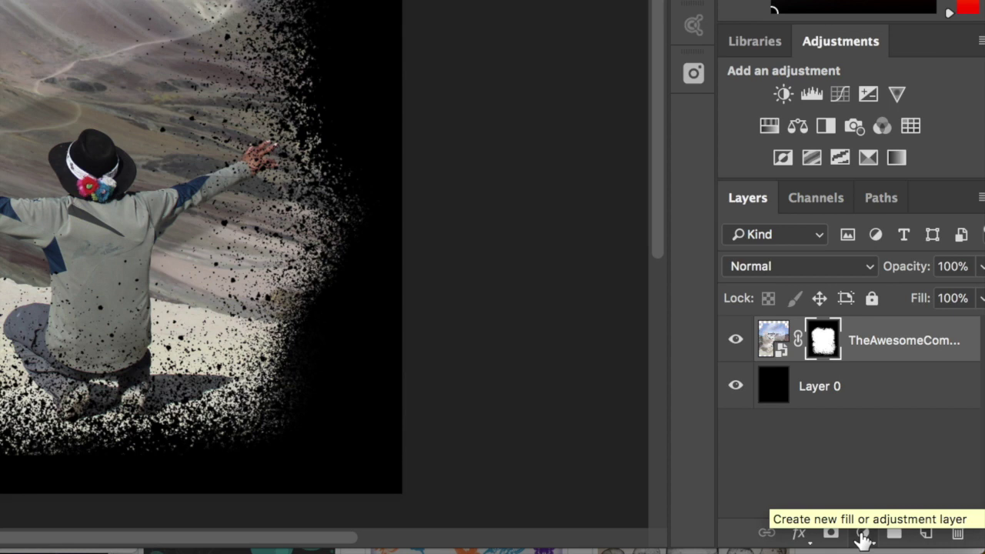
click(862, 533)
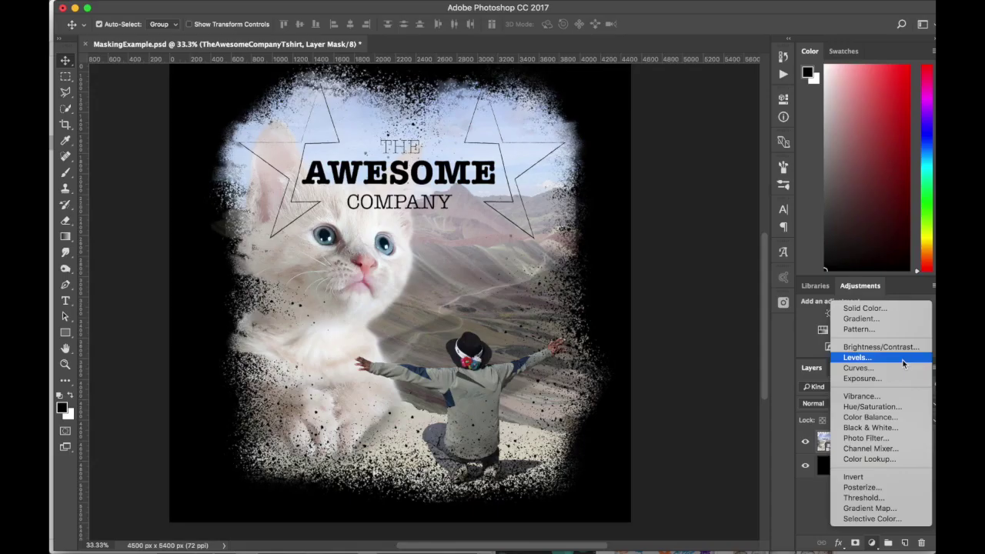
click(903, 363)
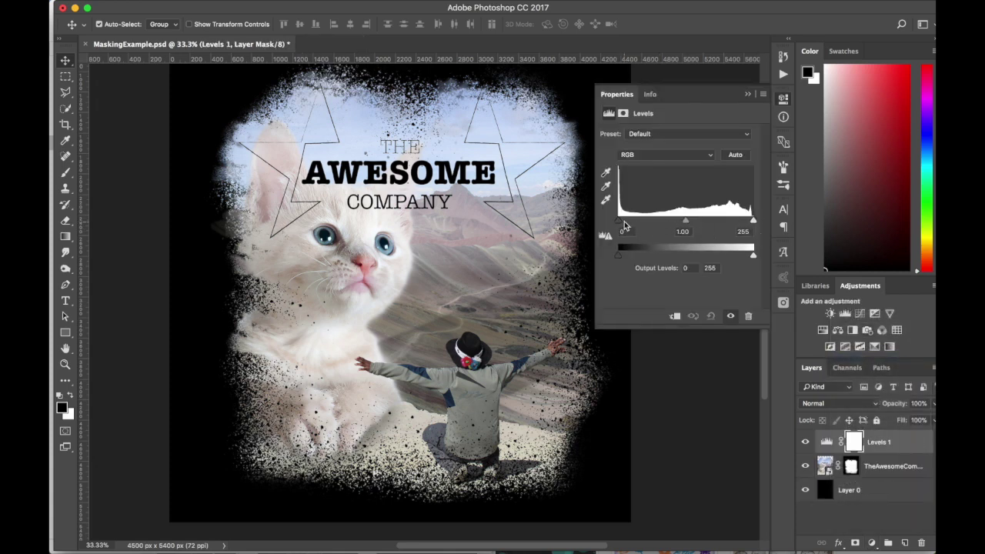
Raise the Levels black input, set the midtone to 1.54 and the white input to 243, and clip the adjustment to the T-shirt layer
drag(618, 222, 653, 223)
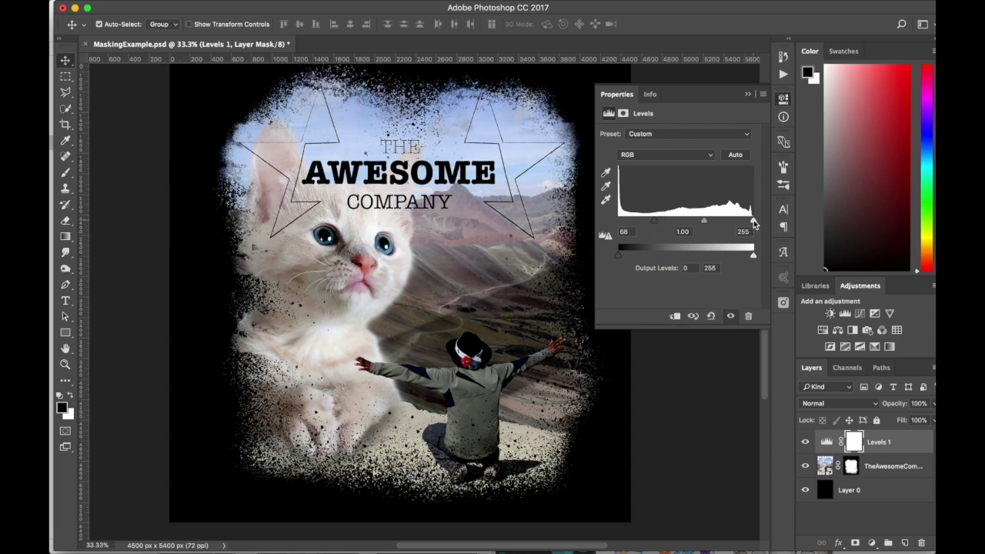
drag(753, 223, 684, 223)
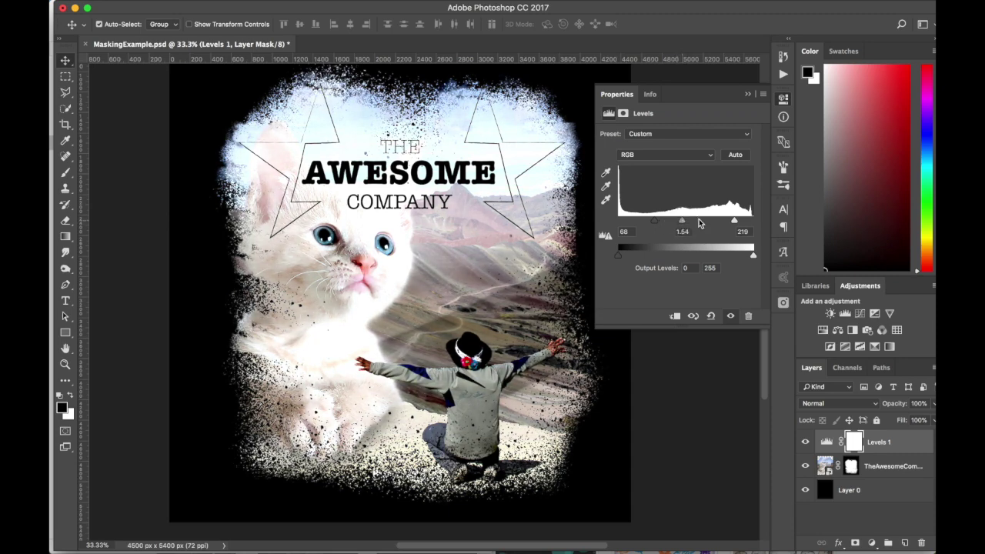
drag(741, 220, 747, 215)
mouse_move(652, 224)
mouse_down()
mouse_move(622, 223)
mouse_move(657, 221)
mouse_up()
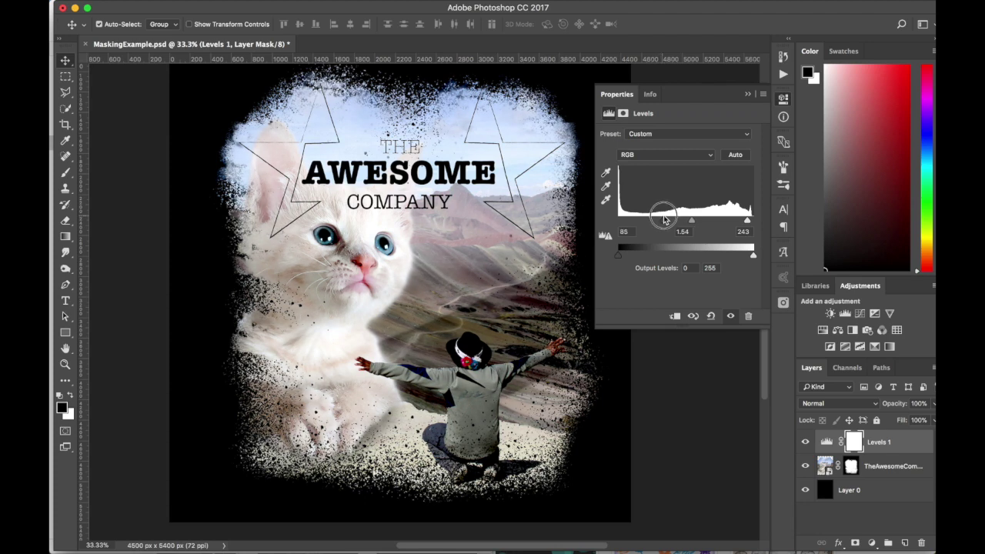
drag(666, 220, 661, 220)
click(783, 99)
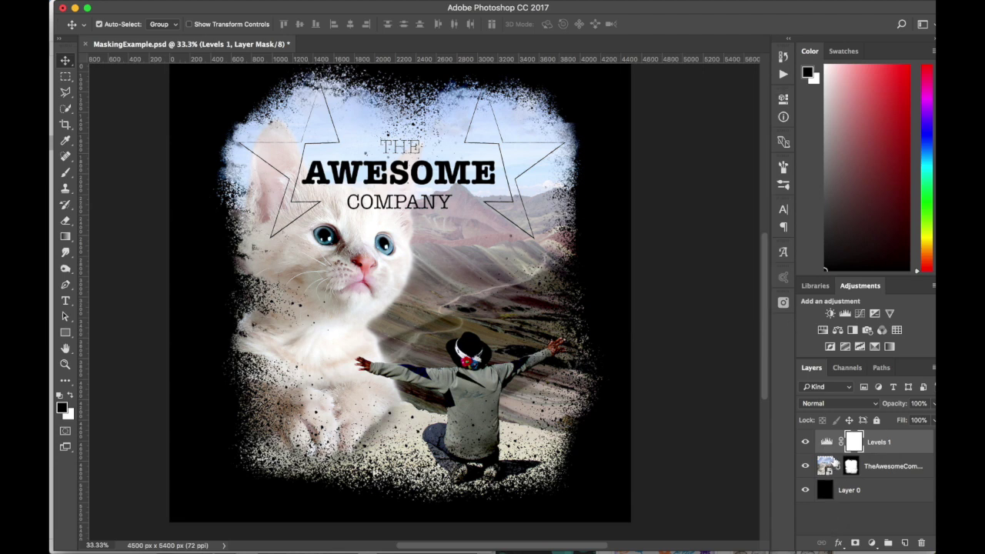
alt+click(837, 452)
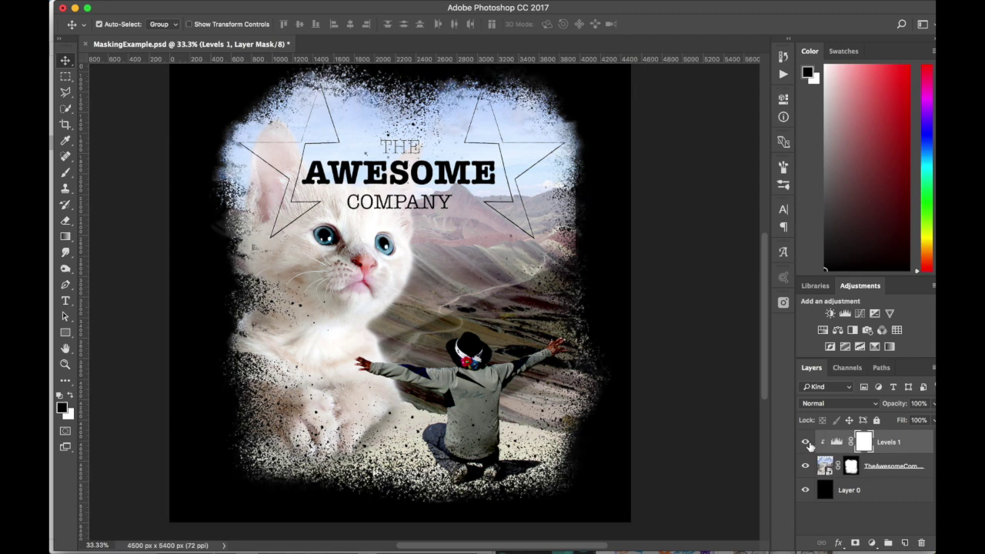
Toggle the Levels 1 layer's visibility repeatedly to compare the artwork with and without the adjustment
click(806, 444)
click(805, 443)
click(805, 444)
click(805, 444)
click(805, 444)
click(806, 443)
click(805, 444)
click(805, 444)
click(807, 443)
click(807, 443)
Add a Brightness/Contrast adjustment layer with contrast 61 and slightly lowered brightness, and clip it to the T-shirt layer below
click(872, 542)
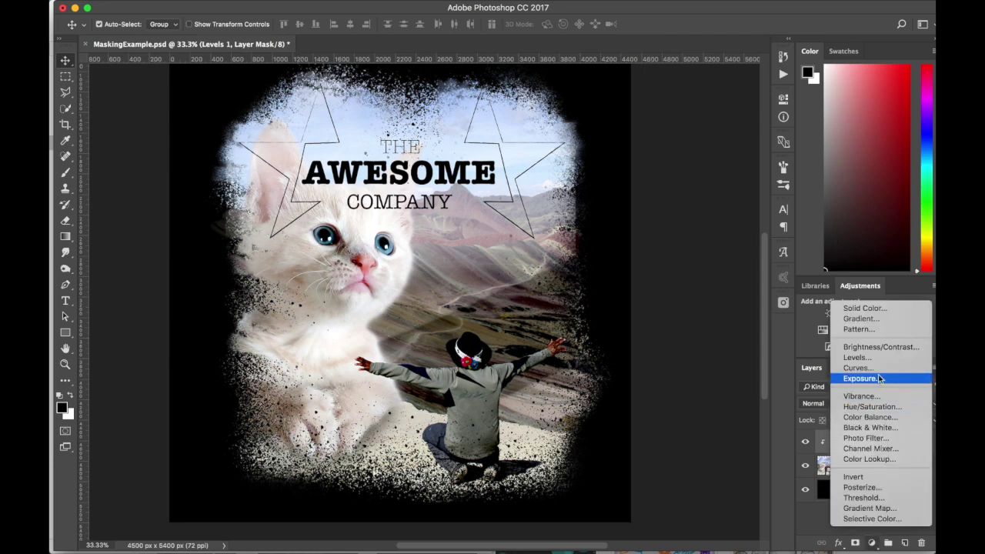
click(881, 347)
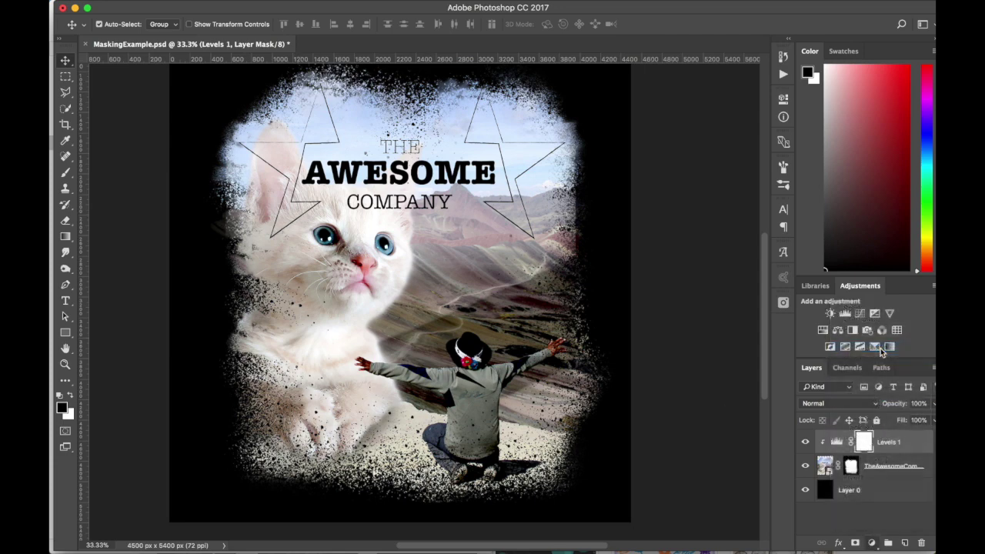
drag(679, 187, 722, 189)
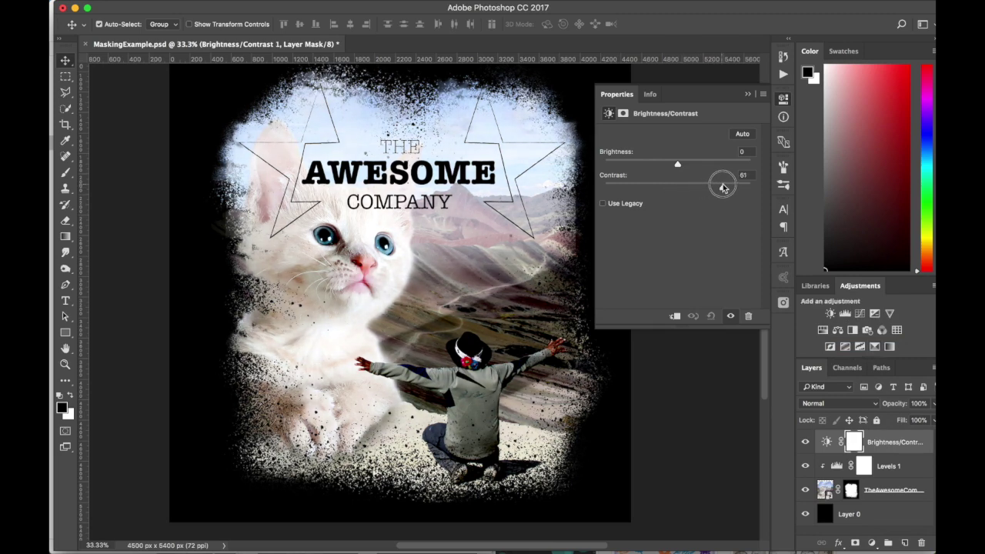
mouse_move(678, 165)
mouse_down()
mouse_move(686, 167)
mouse_move(653, 167)
mouse_move(670, 167)
mouse_up()
click(784, 98)
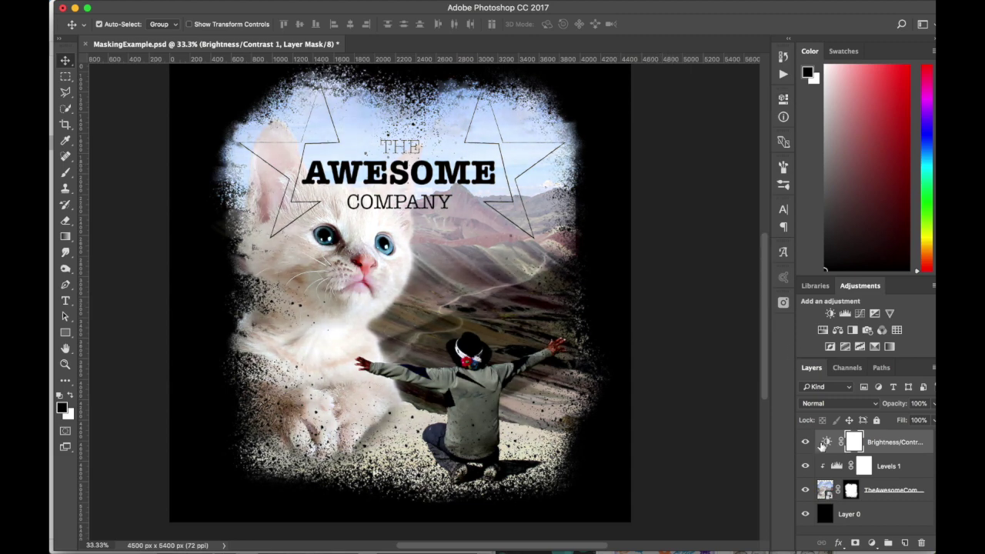
alt+click(836, 460)
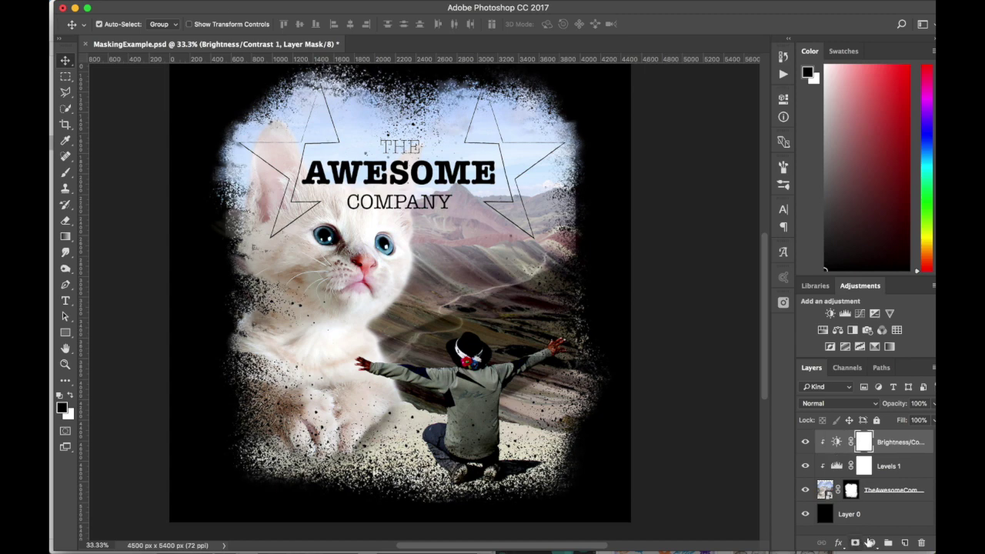
Add a Color Balance adjustment layer and set its shadows to Cyan-Red +25, Magenta-Green -13 and Yellow-Blue -23
click(872, 542)
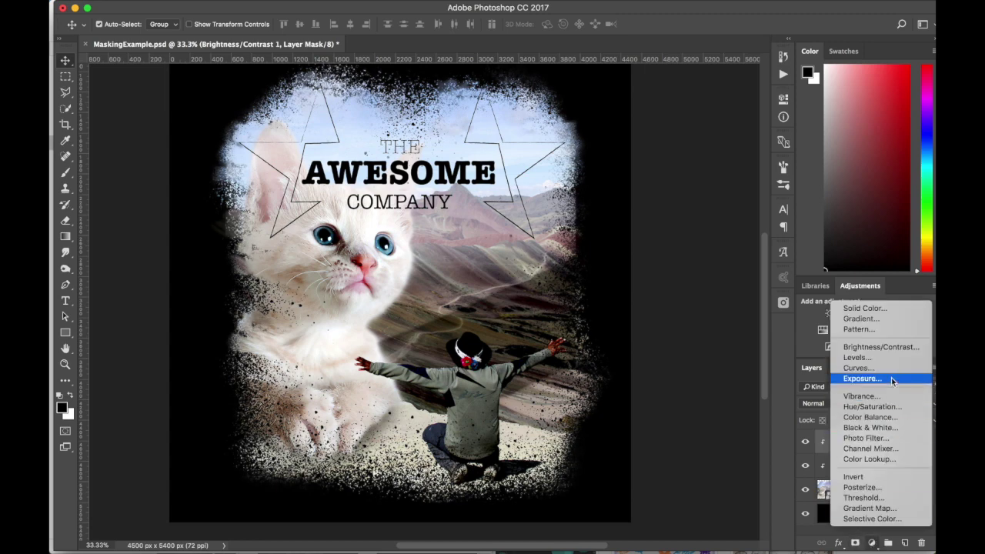
click(894, 417)
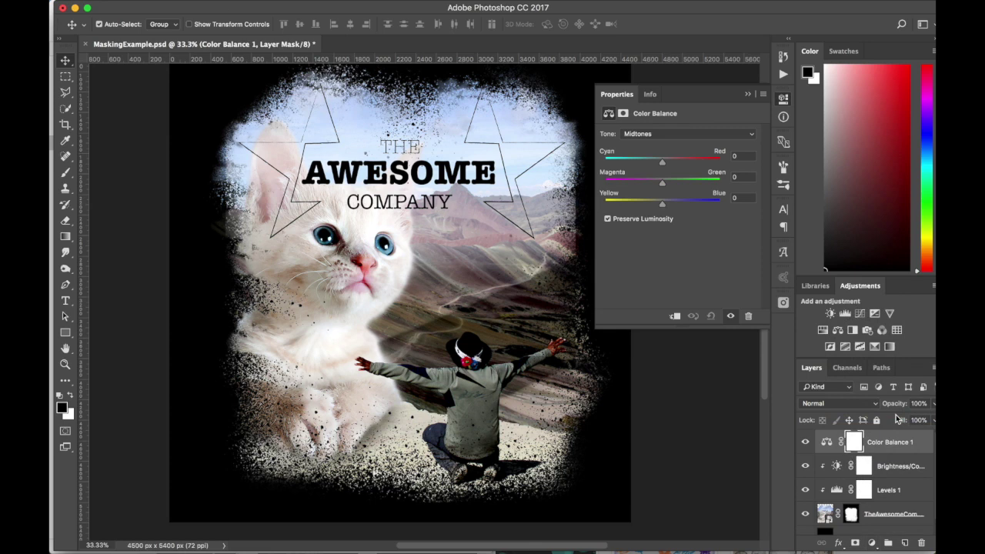
click(707, 136)
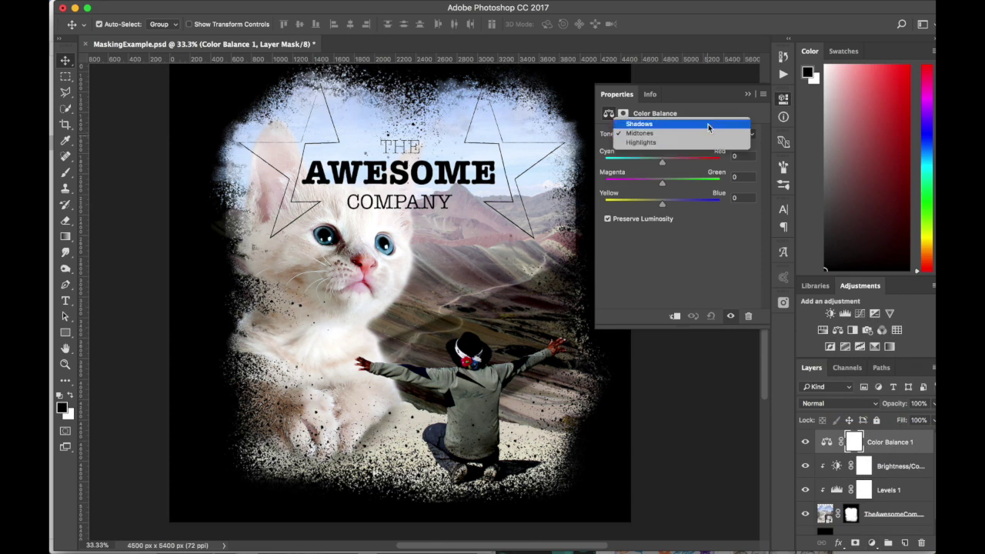
click(708, 126)
click(706, 132)
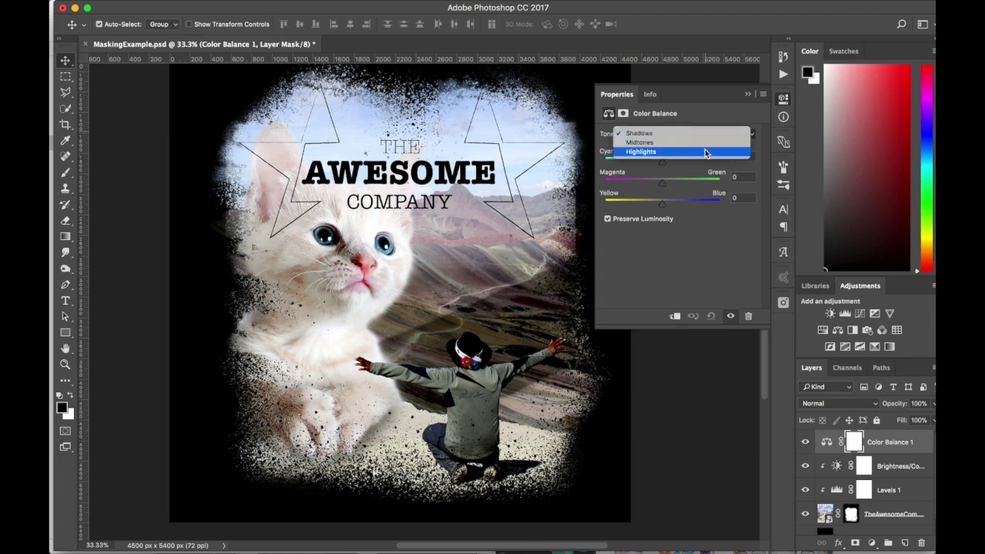
click(704, 136)
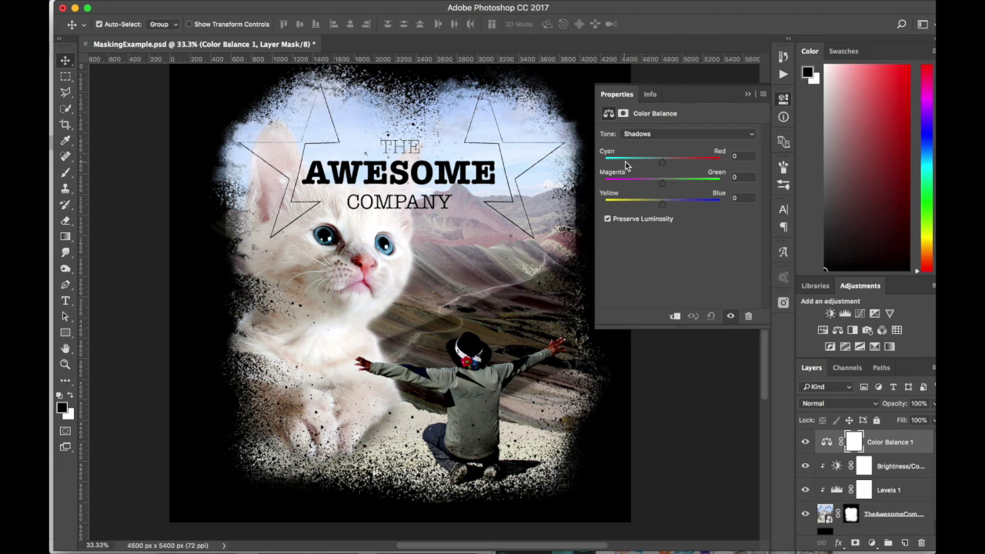
drag(665, 165, 685, 164)
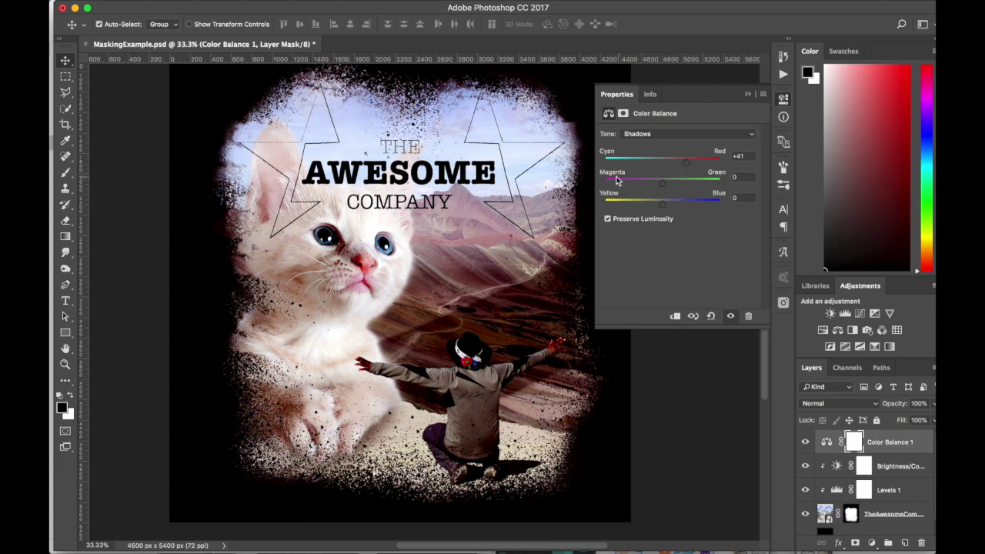
mouse_move(666, 189)
mouse_down()
mouse_move(679, 185)
mouse_move(651, 185)
mouse_move(659, 185)
mouse_up()
mouse_move(663, 205)
mouse_down()
mouse_move(681, 203)
mouse_move(649, 205)
mouse_move(654, 196)
mouse_move(684, 211)
mouse_move(649, 213)
mouse_move(666, 213)
mouse_move(654, 185)
mouse_move(686, 197)
mouse_move(648, 200)
mouse_up()
mouse_move(687, 165)
mouse_down()
mouse_move(666, 162)
mouse_move(677, 162)
mouse_up()
Set the Color Balance midtones to Cyan-Red +30, Magenta-Green +6 and Yellow-Blue +22
click(738, 135)
click(718, 143)
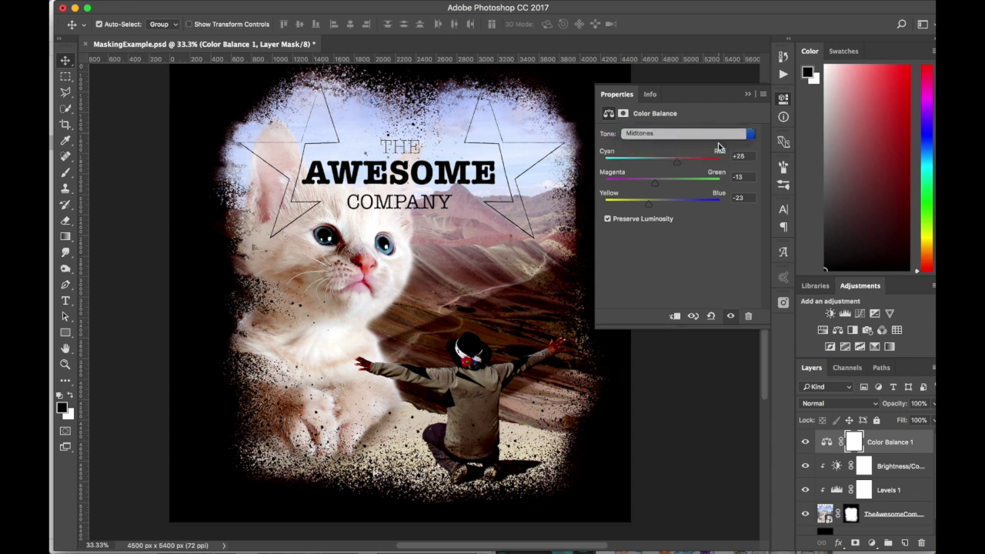
drag(662, 164, 675, 208)
Fine-tune the Color Balance highlights and clip the adjustment layer to the T-shirt artwork below
click(649, 136)
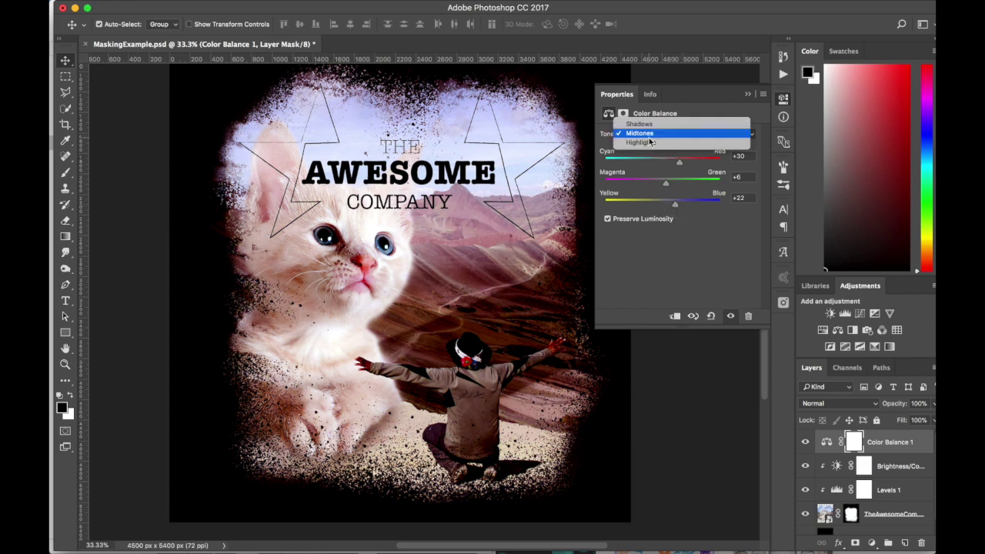
click(646, 142)
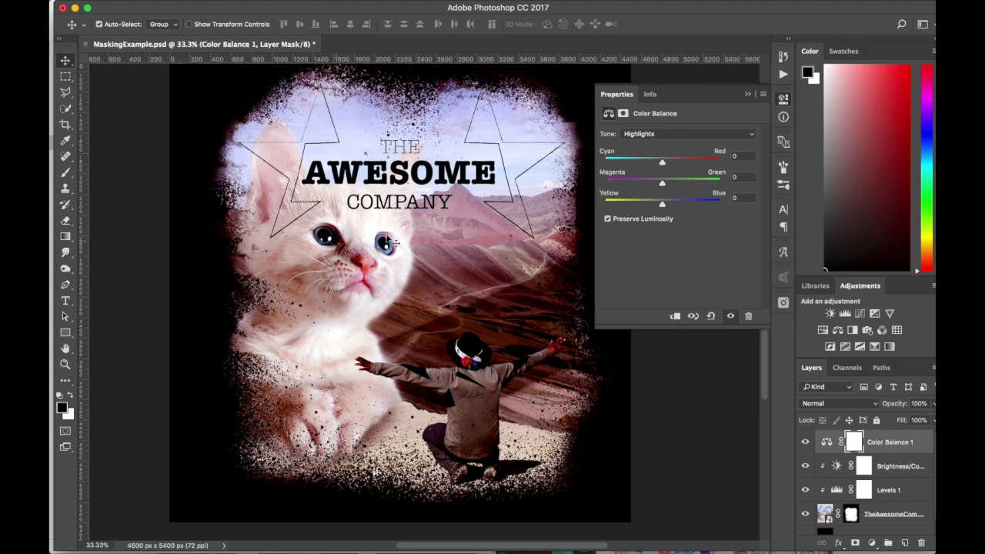
drag(663, 165, 661, 204)
click(784, 98)
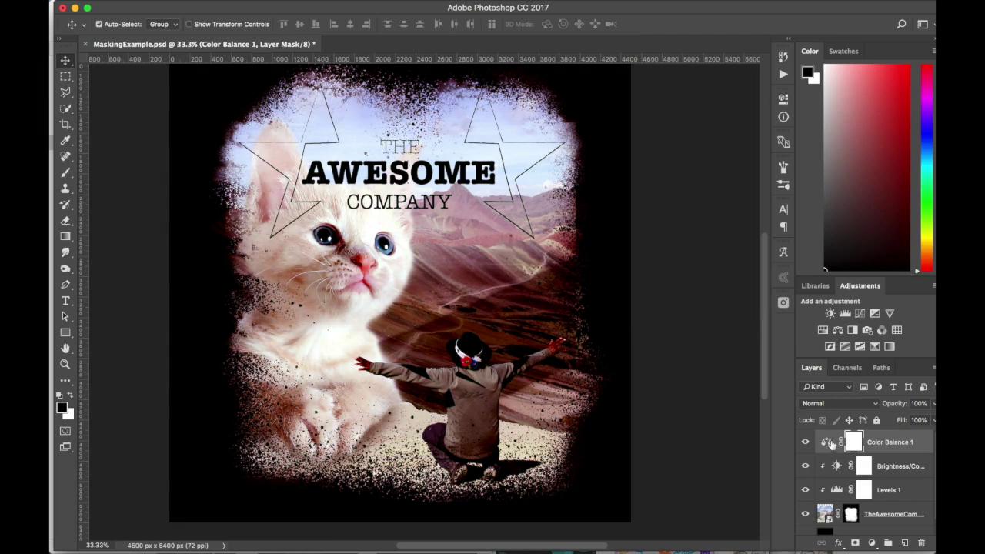
alt+click(834, 450)
Toggle the Color Balance 1 layer's visibility repeatedly to compare the artwork with and without the colour shift
click(806, 444)
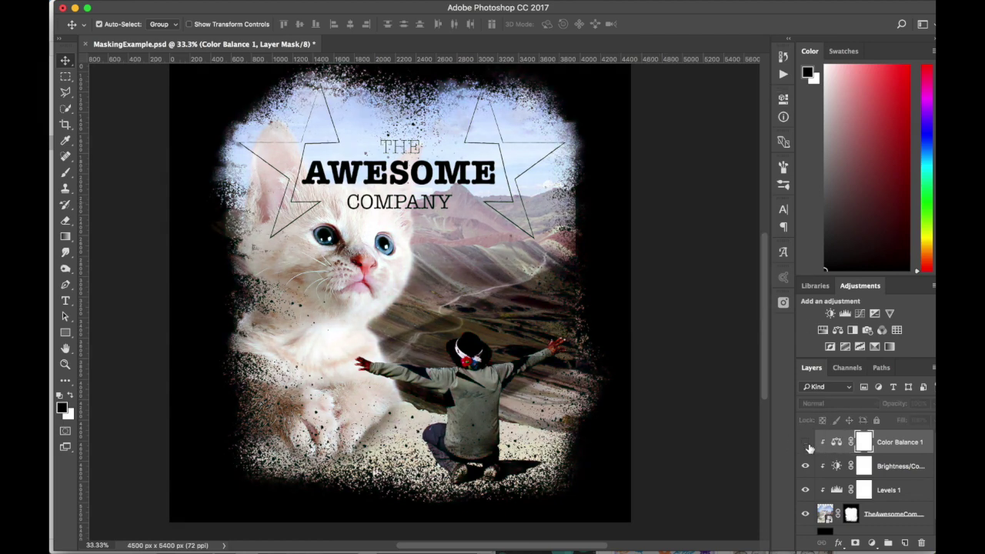
click(805, 444)
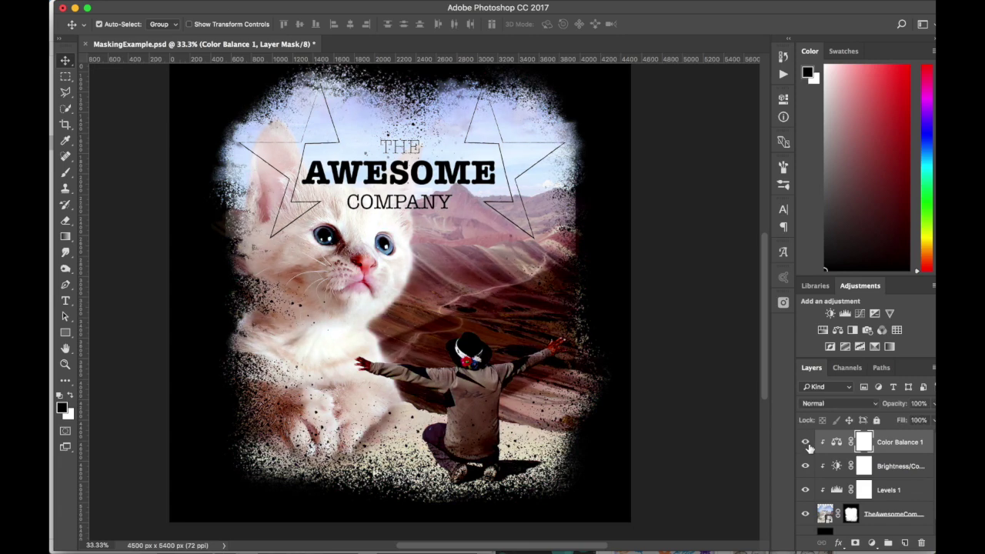
click(805, 444)
click(805, 444)
click(805, 443)
click(805, 444)
click(805, 444)
click(805, 444)
Add a Hue/Saturation adjustment layer and set its saturation to +37 and lightness to +26
click(871, 543)
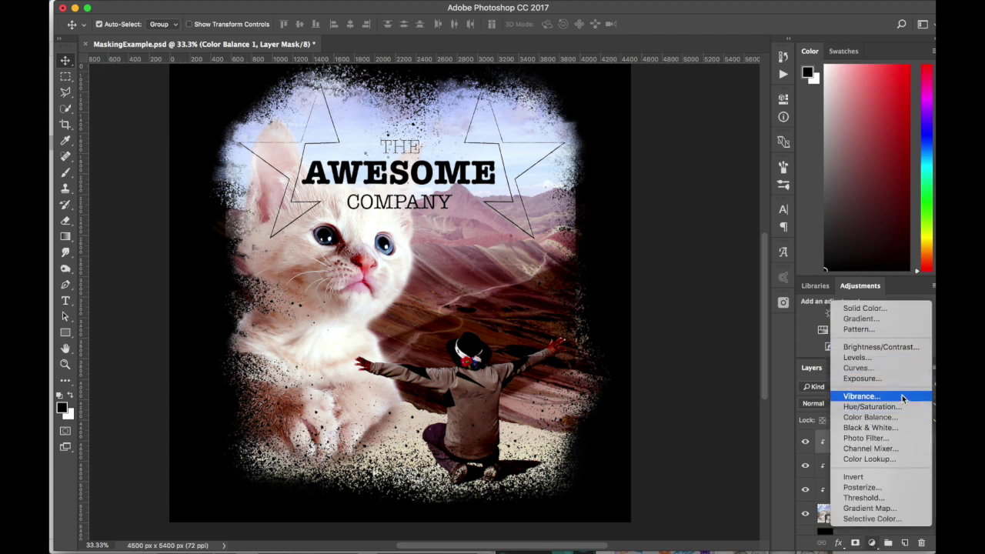
click(898, 406)
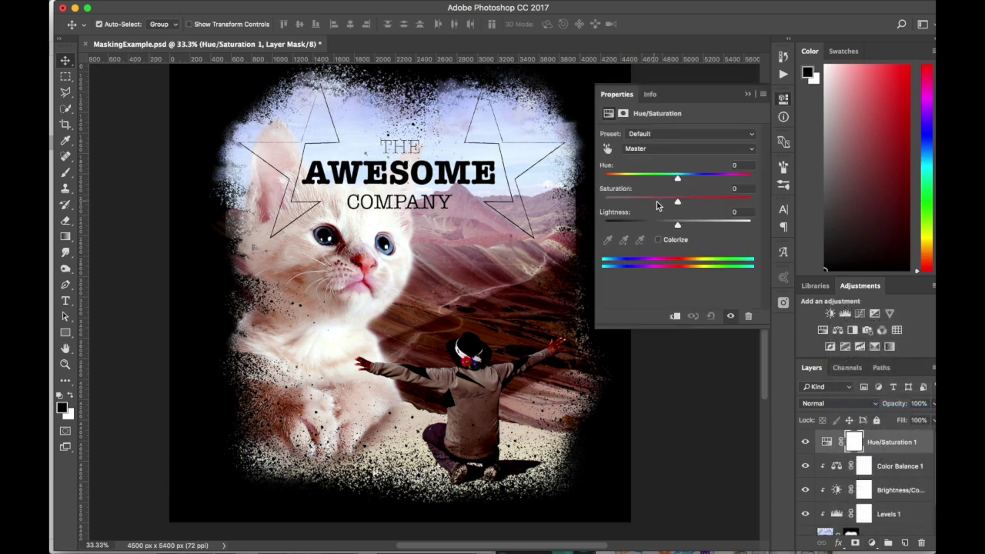
drag(676, 202, 650, 203)
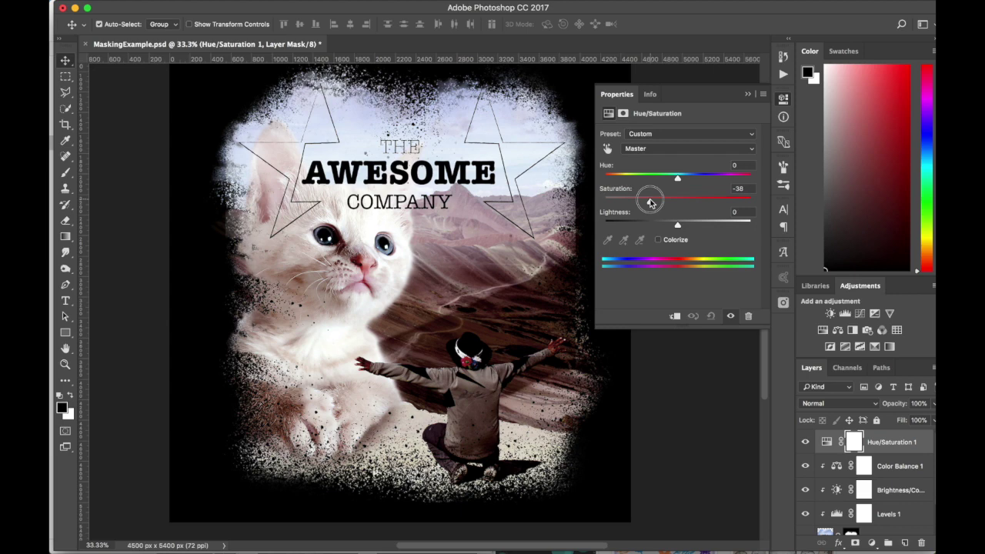
drag(650, 202, 706, 198)
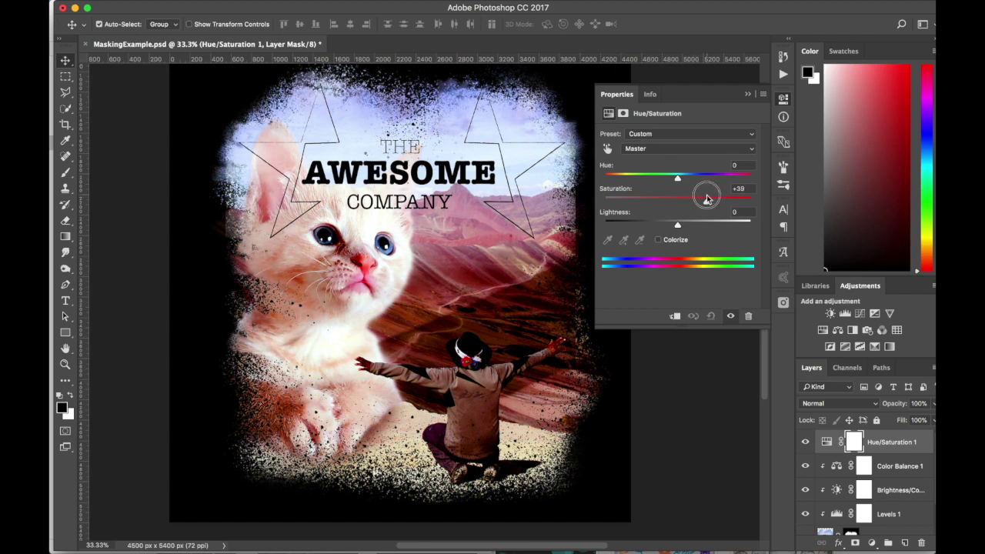
drag(706, 199, 697, 224)
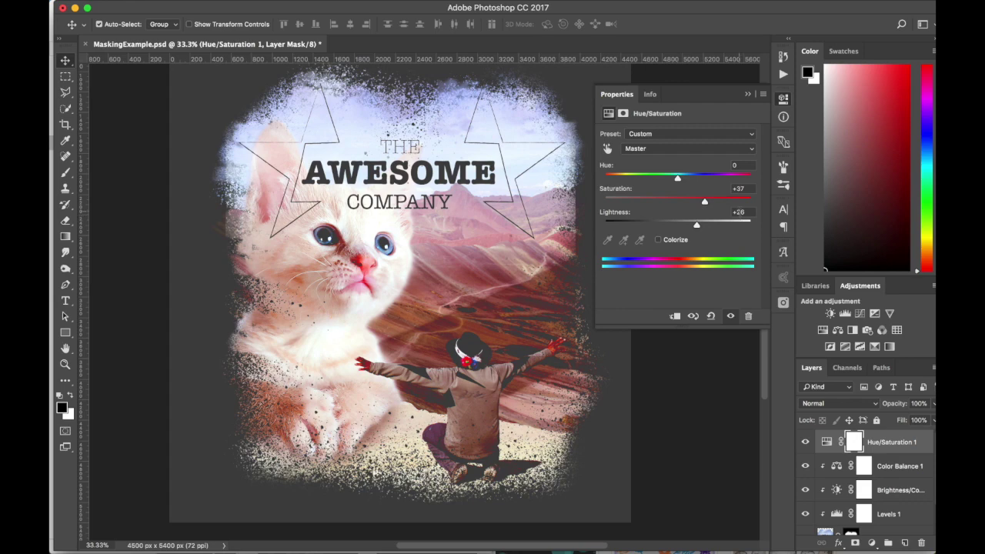
Reset the Hue/Saturation lightness to 0, try a slight hue shift and return the hue to 0
text(0)
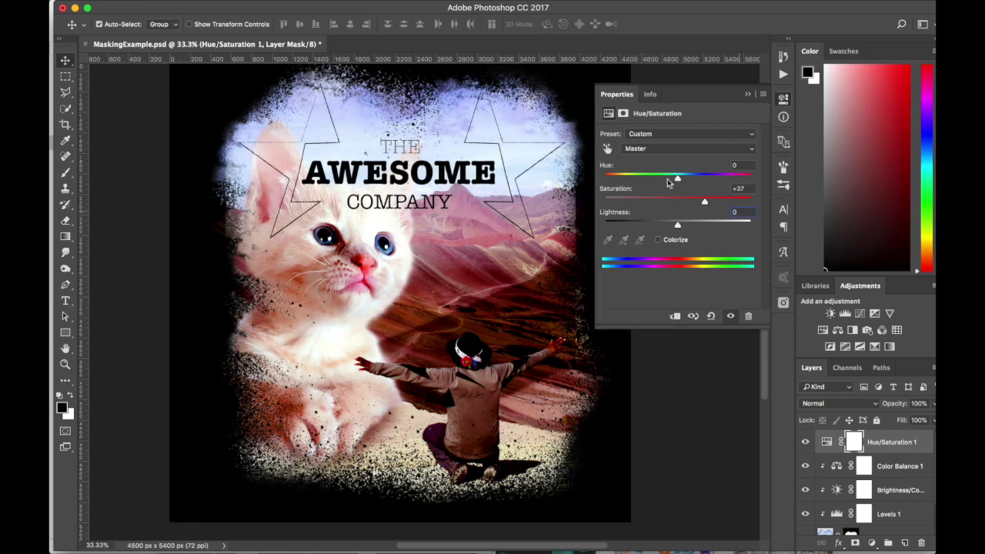
mouse_move(678, 182)
mouse_down()
mouse_move(688, 181)
mouse_move(598, 181)
mouse_move(789, 179)
mouse_move(661, 178)
mouse_move(682, 178)
mouse_up()
text(0)
Clip the Hue/Saturation adjustment to the artwork below and compare the result with the layer hidden and shown
click(784, 101)
click(806, 443)
click(805, 443)
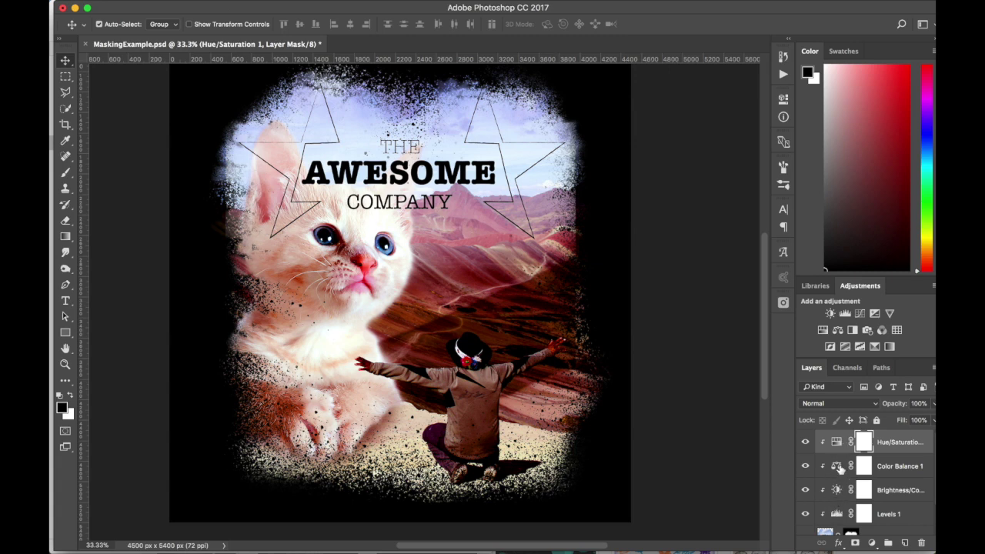
Select all layers from Hue/Saturation 1 down to the T-shirt artwork layer and put them in a group
scroll(840, 469, down, 2)
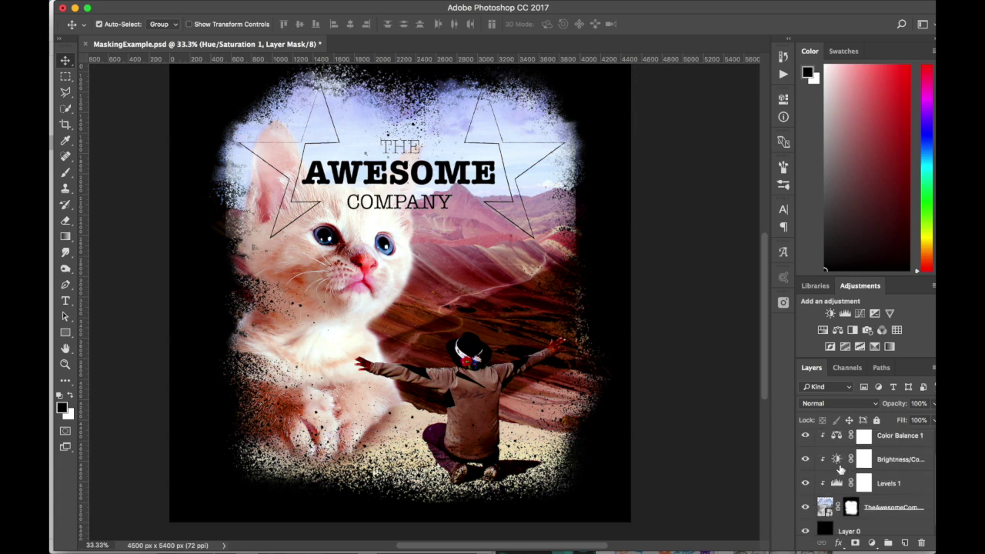
scroll(840, 467, up, 1)
shift+click(824, 520)
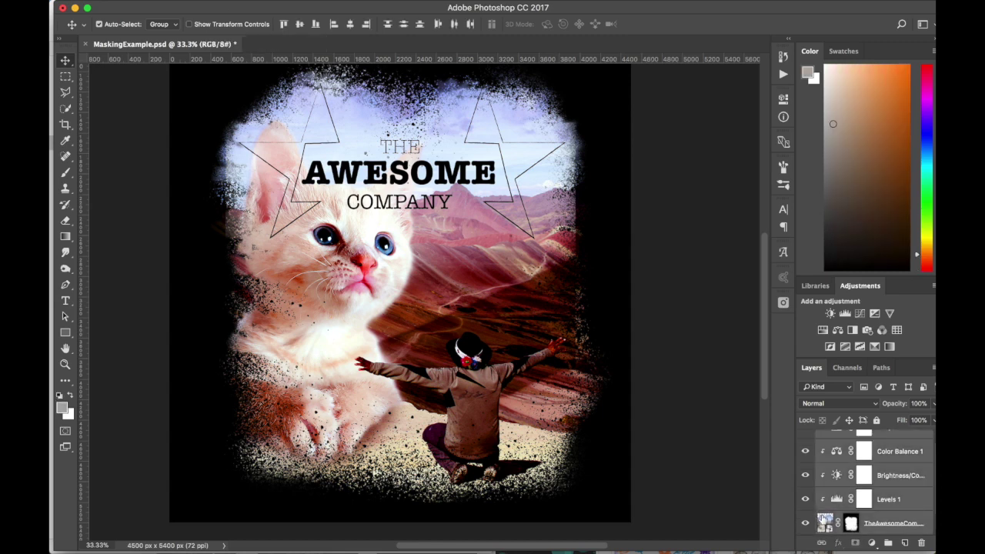
click(888, 543)
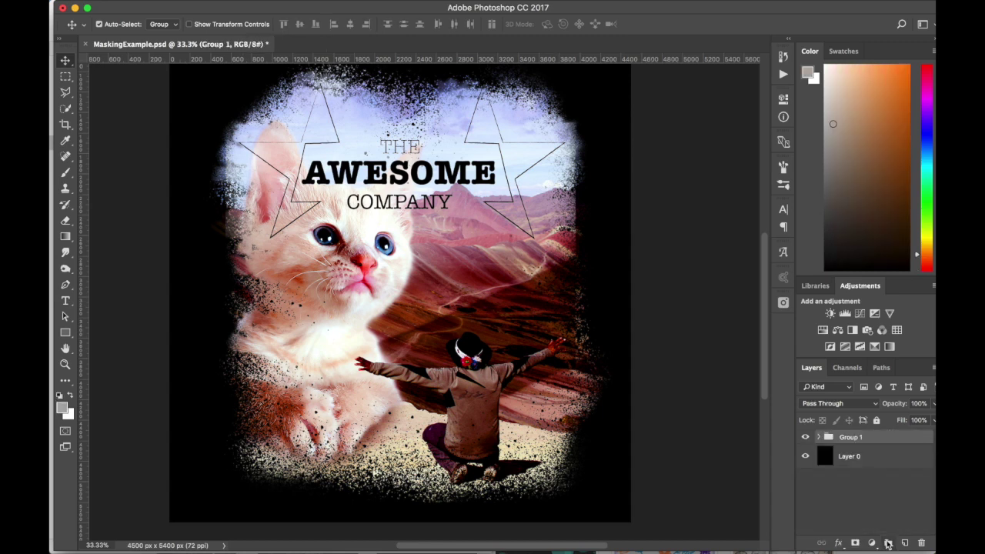
Expand the new group, hide and re-show its four adjustment layers to compare the artwork, and collapse the group
click(818, 437)
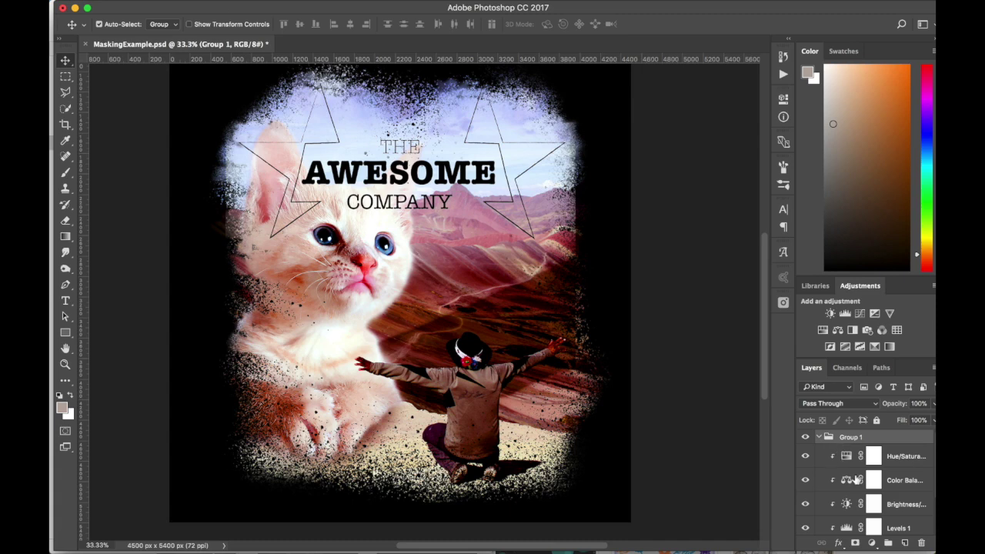
scroll(846, 461, down, 2)
click(805, 509)
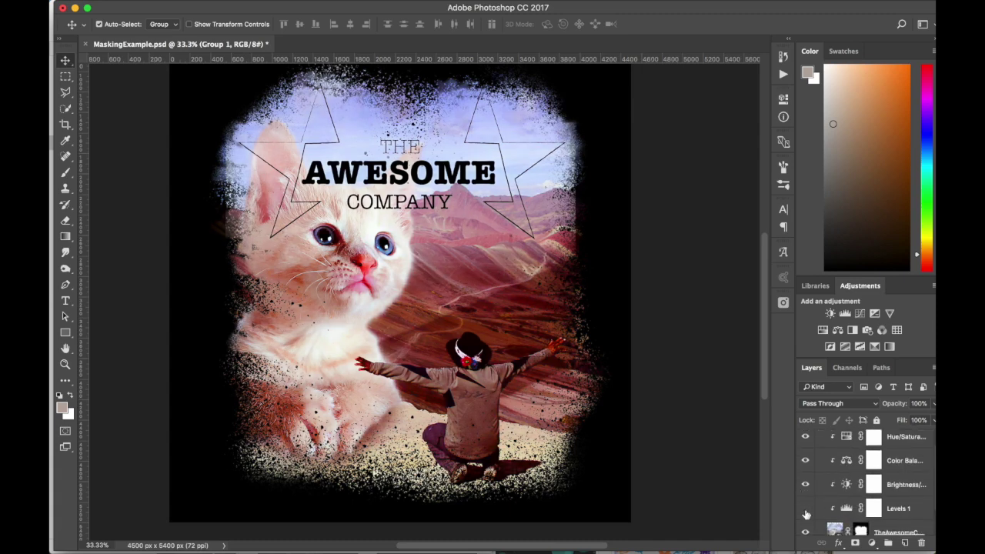
click(804, 485)
click(805, 460)
scroll(803, 460, up, 1)
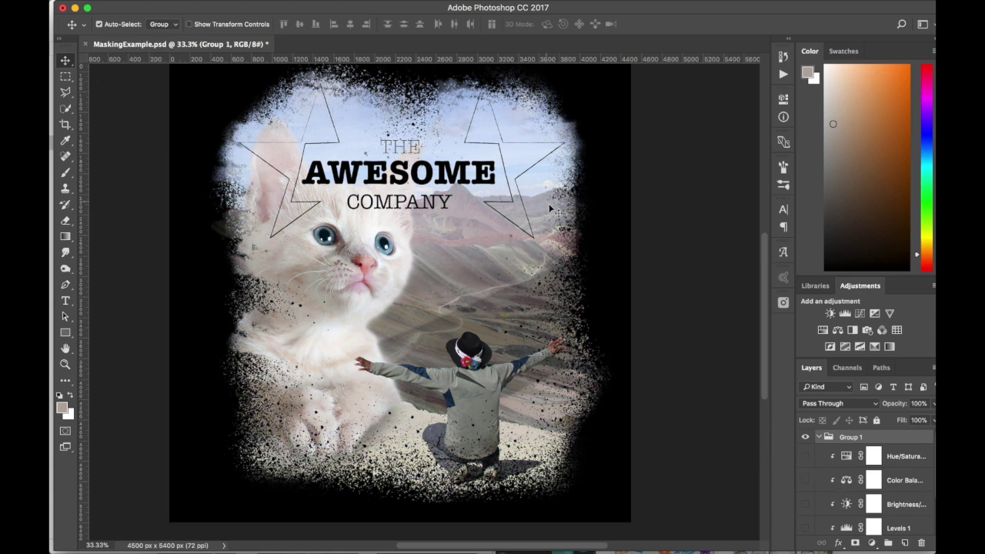
drag(804, 456, 806, 502)
scroll(805, 502, up, 3)
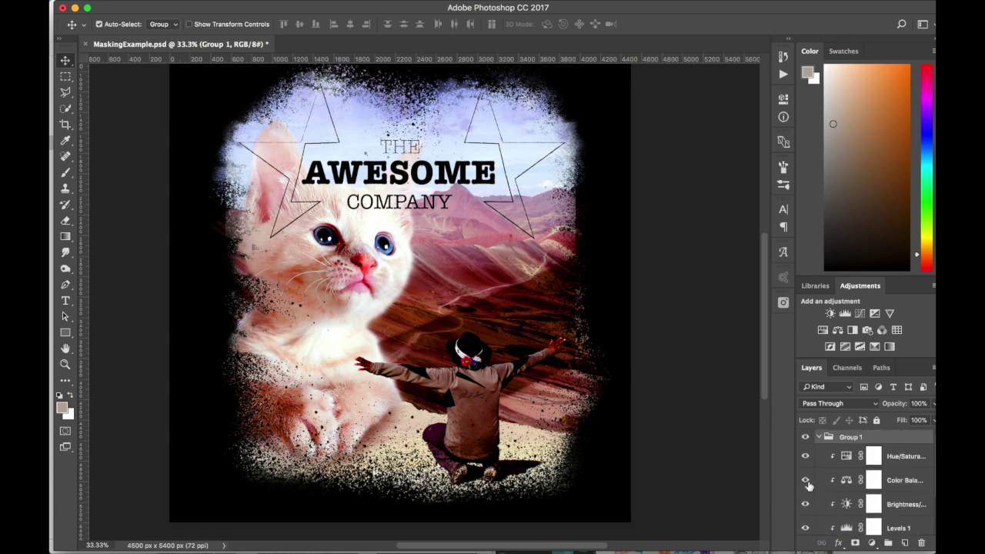
click(818, 438)
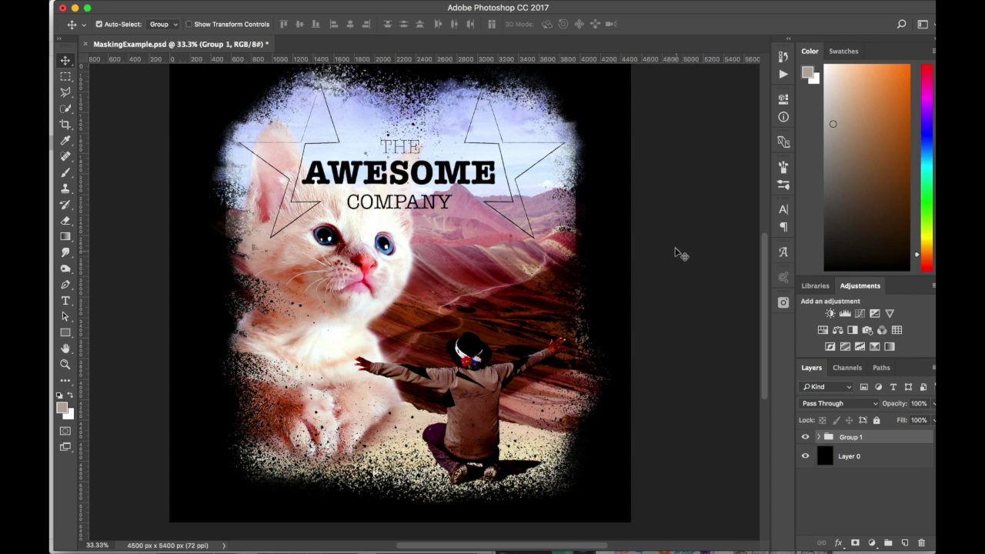
Switch to Finder, collapse the Project1_Part2 folder and expand the Texture folder to reach its grunge subfolder
key(super+Tab)
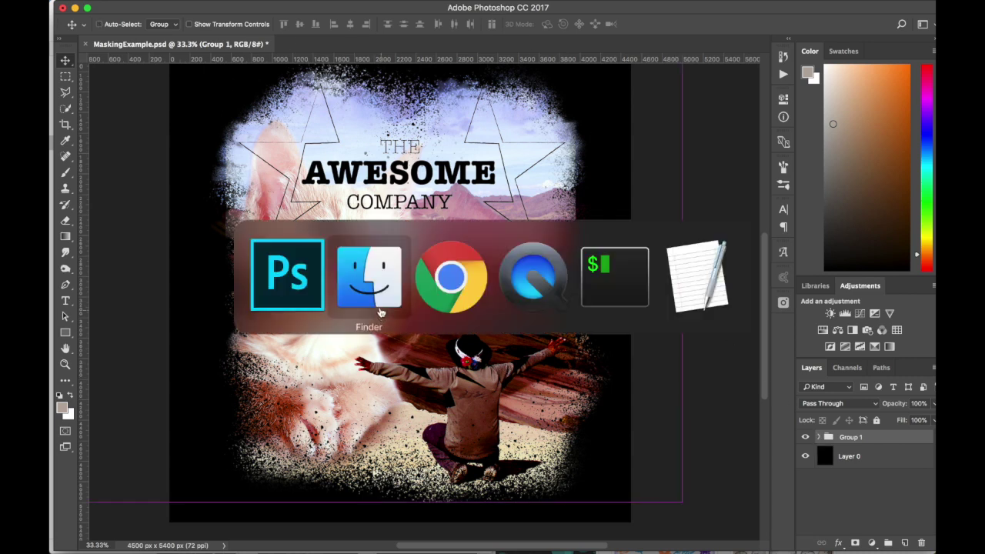
click(376, 277)
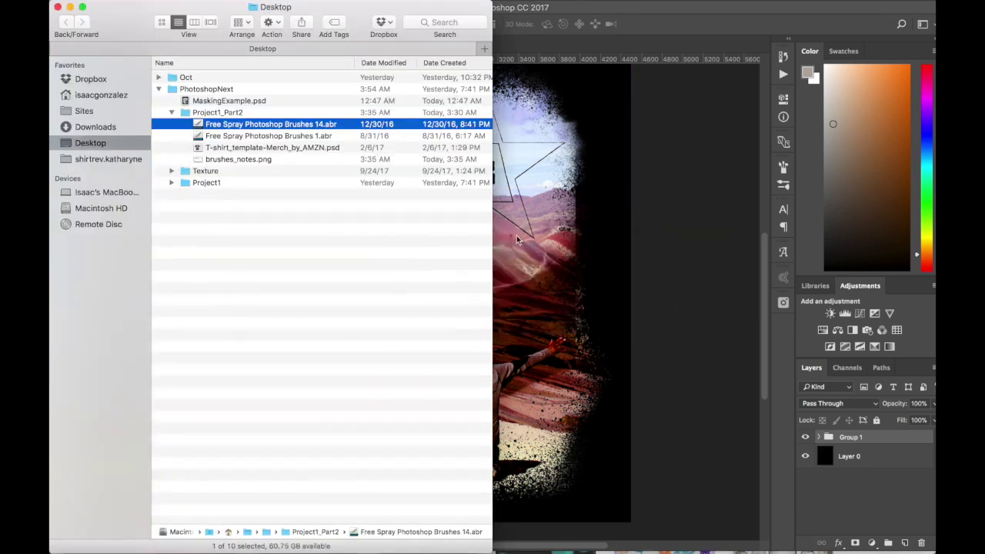
click(265, 256)
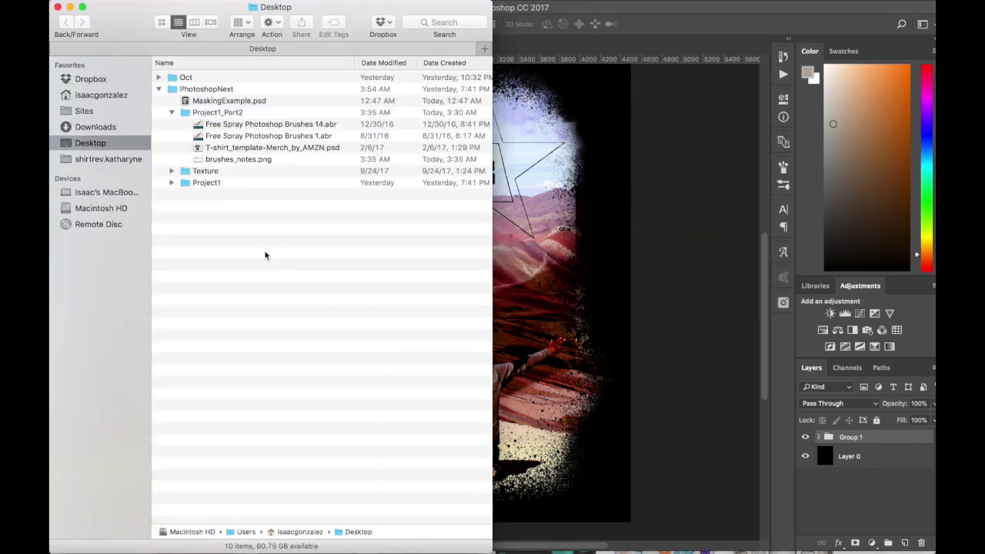
click(213, 123)
key(Left)
key(Left)
key(Down)
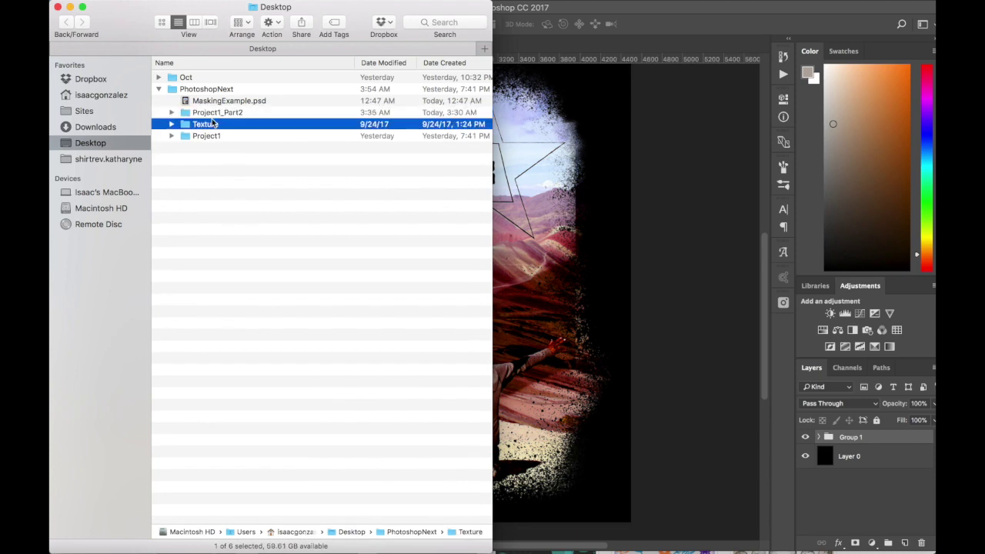
key(Right)
key(Down)
Browse the SVG texture files in the grunge folder to choose one for the artwork
key(Down)
key(Down)
key(Up)
key(Down)
key(Down)
key(Down)
key(Down)
key(Down)
key(Down)
key(Down)
key(Down)
key(Down)
key(Up)
key(Up)
key(Up)
key(Up)
key(Up)
key(Up)
key(Up)
key(Up)
key(Up)
key(Down)
key(Down)
key(Down)
key(Down)
key(Down)
key(Down)
key(Down)
key(Down)
key(Up)
key(Up)
key(Up)
key(Up)
key(Up)
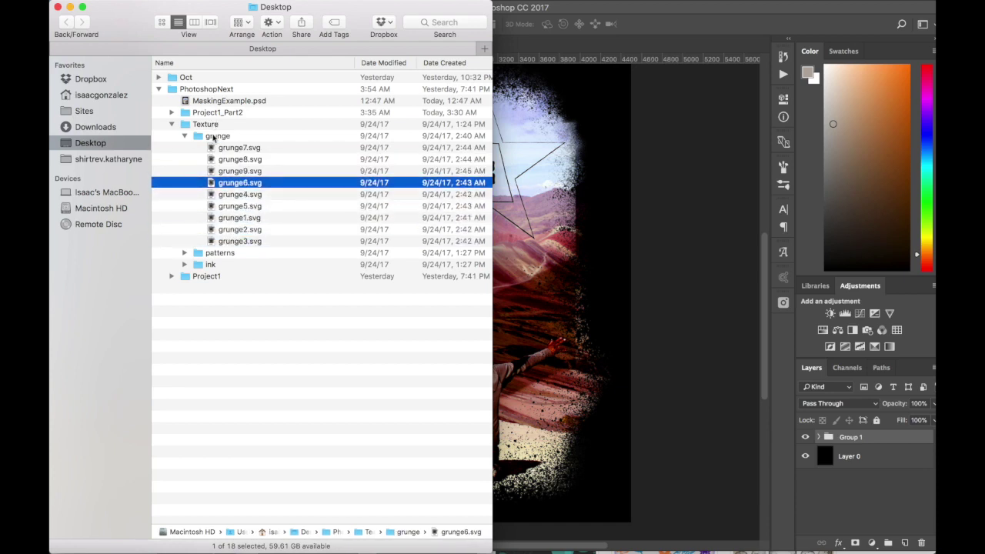
Place grunge7.svg from the grunge folder onto the T-shirt document and shift it slightly upward over the artwork
click(232, 148)
drag(232, 148, 564, 204)
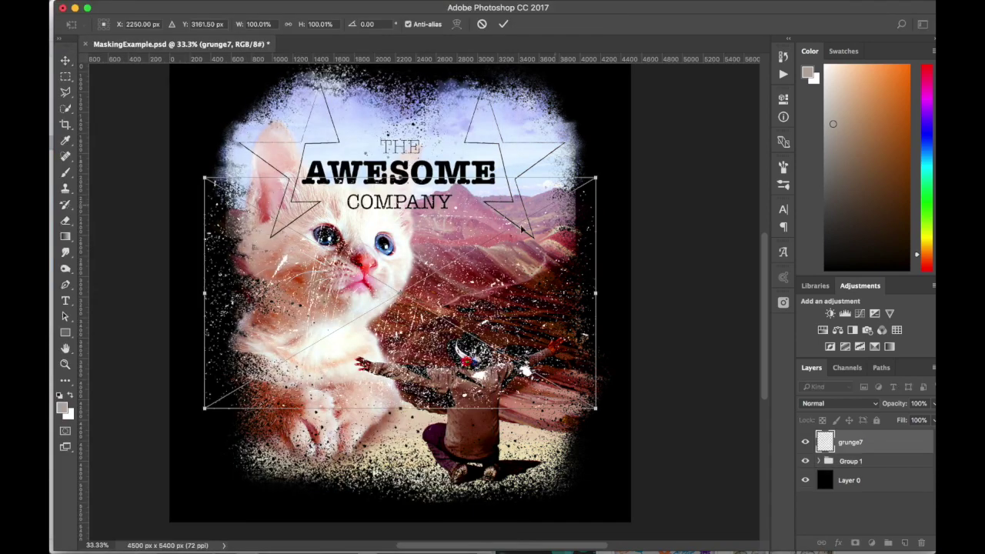
drag(402, 334, 394, 307)
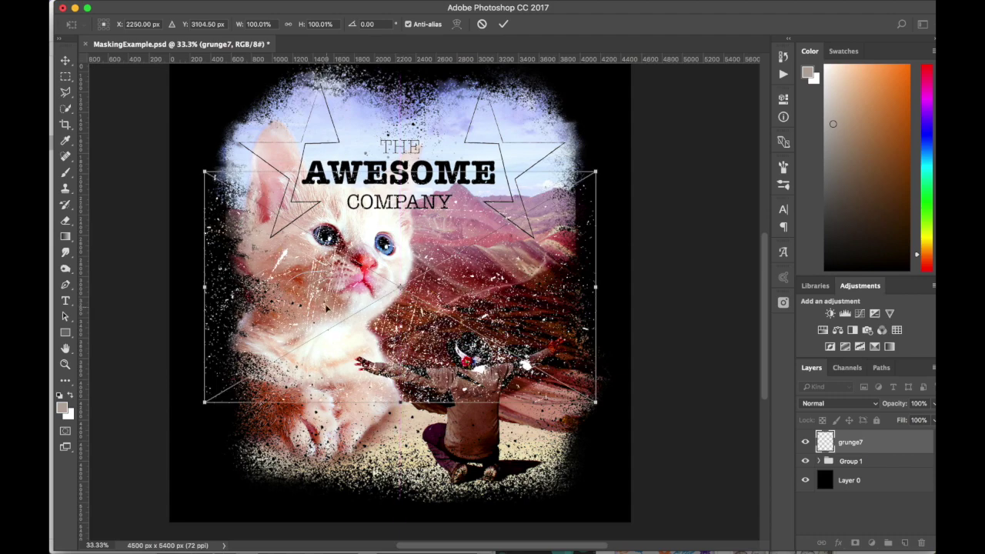
Scale the grunge7 texture to about 195%, rotate it about -9.5° to cover the whole canvas, and commit the placement
drag(598, 168, 732, 83)
drag(618, 184, 695, 162)
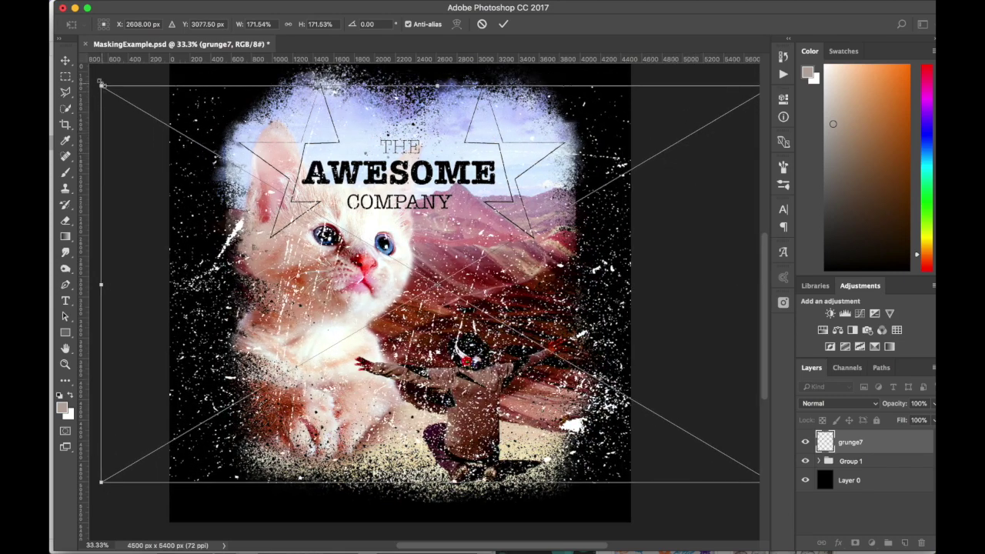
drag(98, 82, 86, 143)
drag(335, 234, 245, 246)
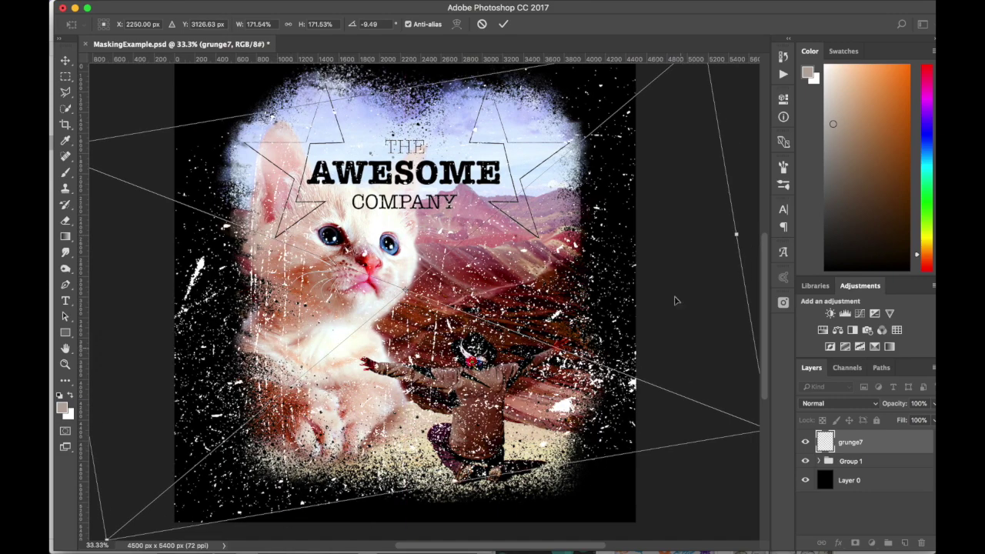
drag(687, 136, 625, 190)
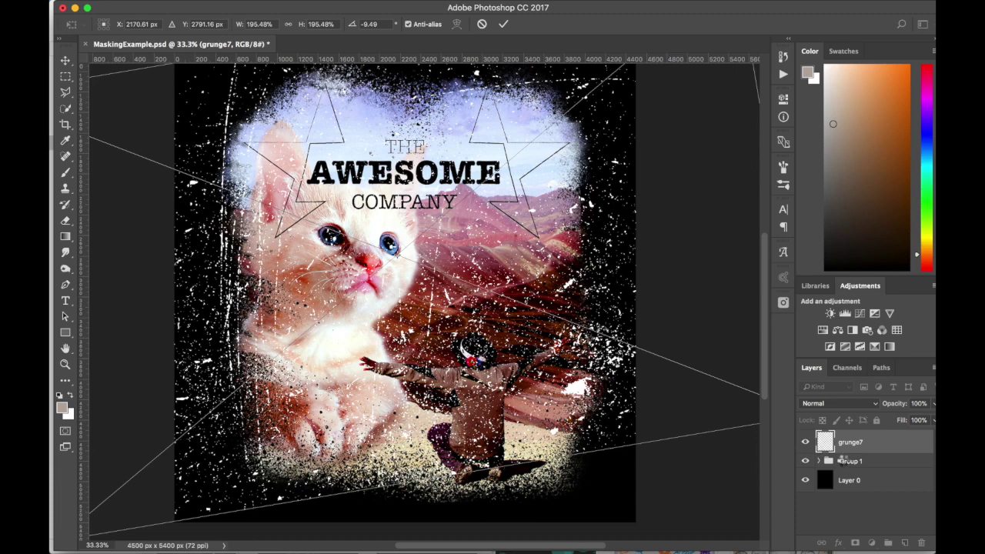
key(Return)
Rename Group 1 as AwesomeCompanyShirt
double_click(850, 461)
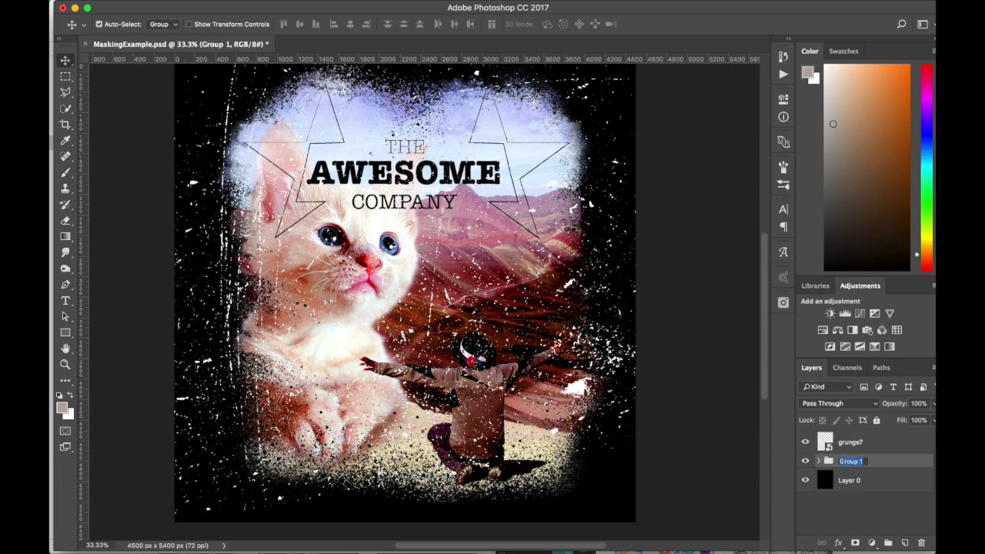
text(AwesomeCop)
key(Return)
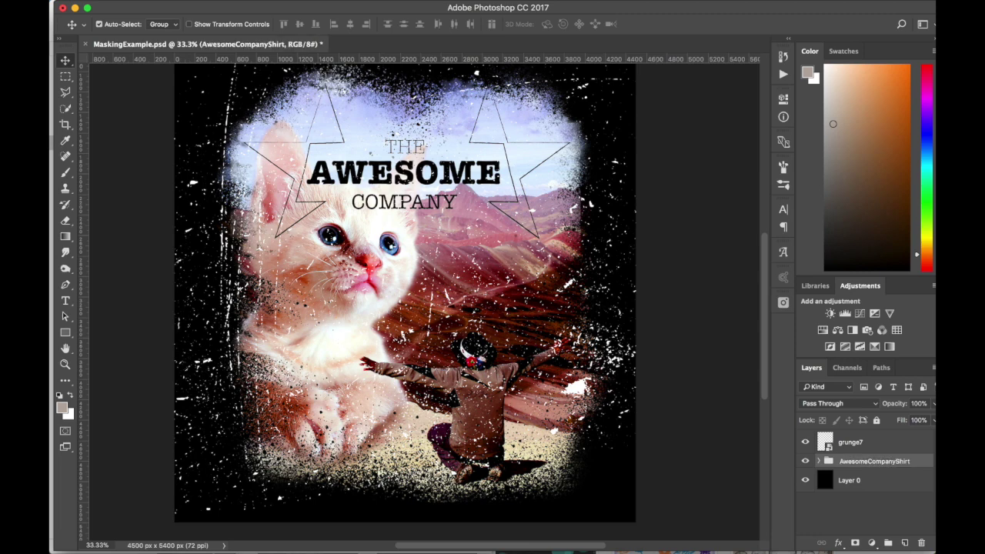
Select the inverse of the grunge7 layer's pixels and apply that selection as a layer mask on the AwesomeCompanyShirt group
super+click(827, 442)
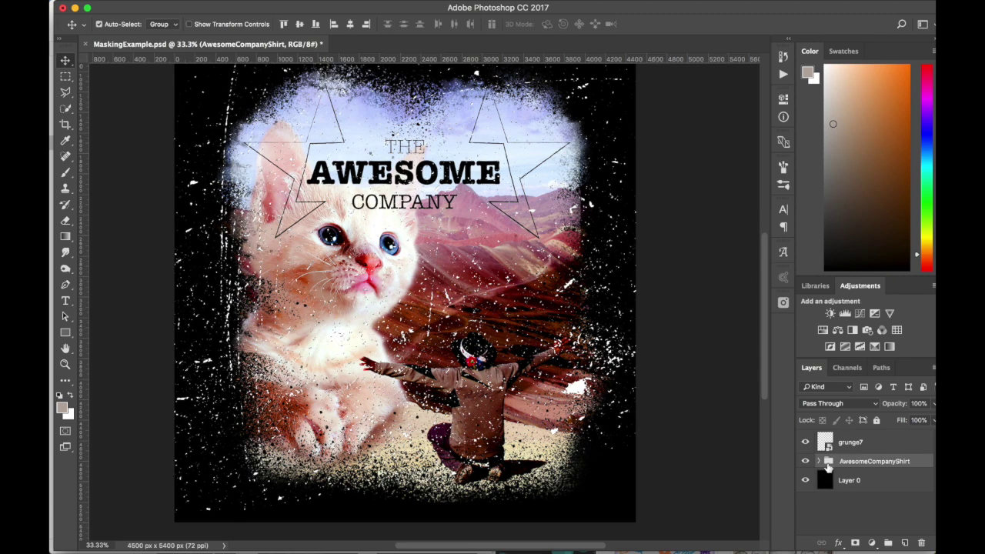
key(d)
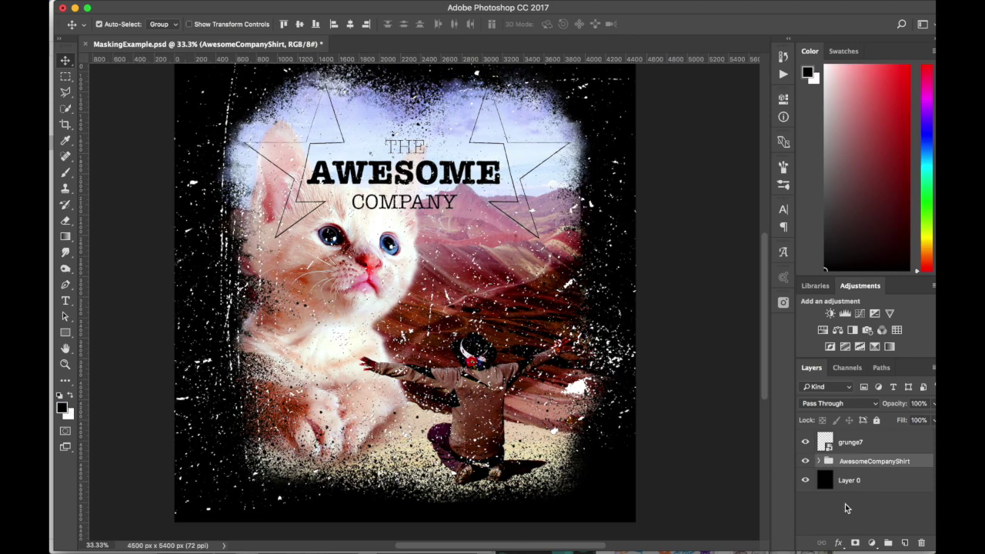
click(855, 543)
click(828, 443)
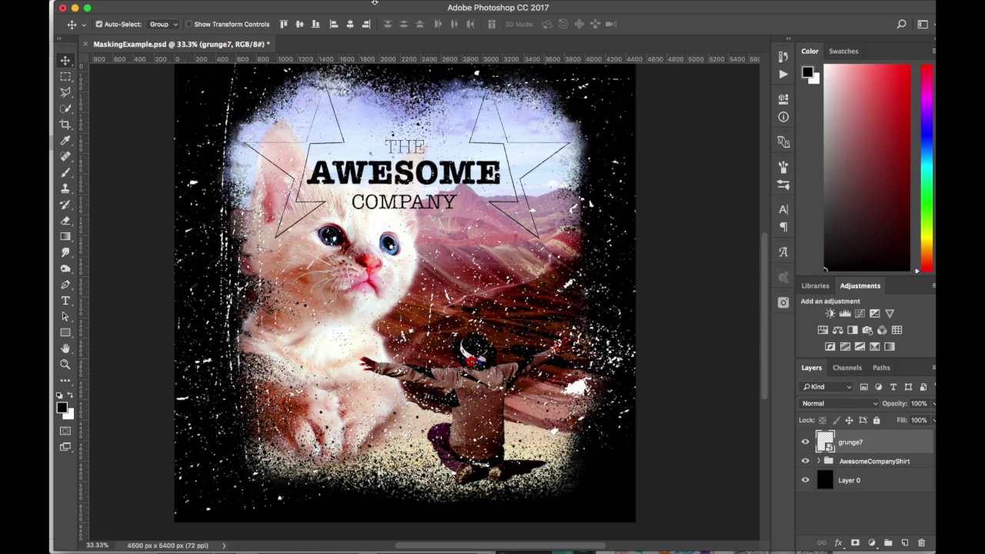
mouse_move(394, 3)
click(316, 7)
click(318, 20)
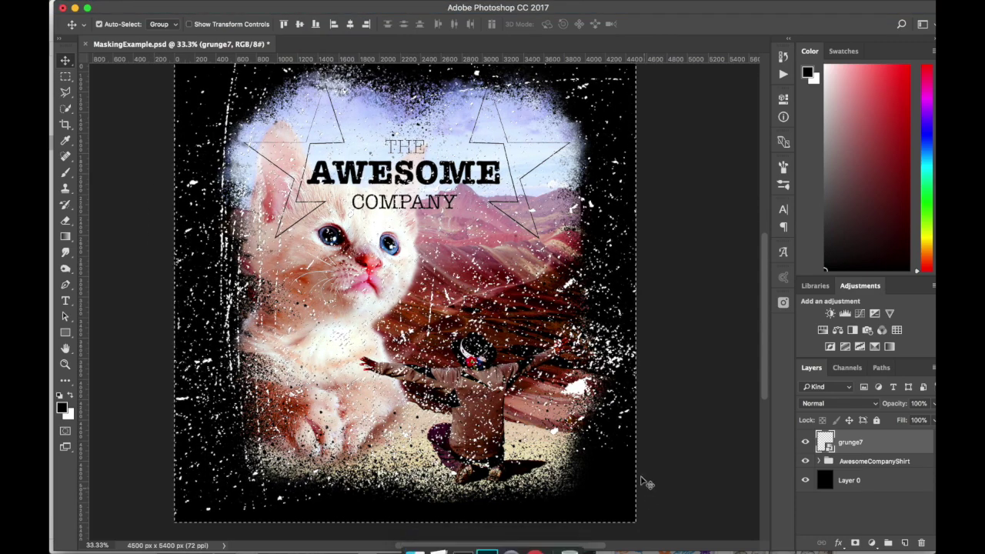
click(834, 460)
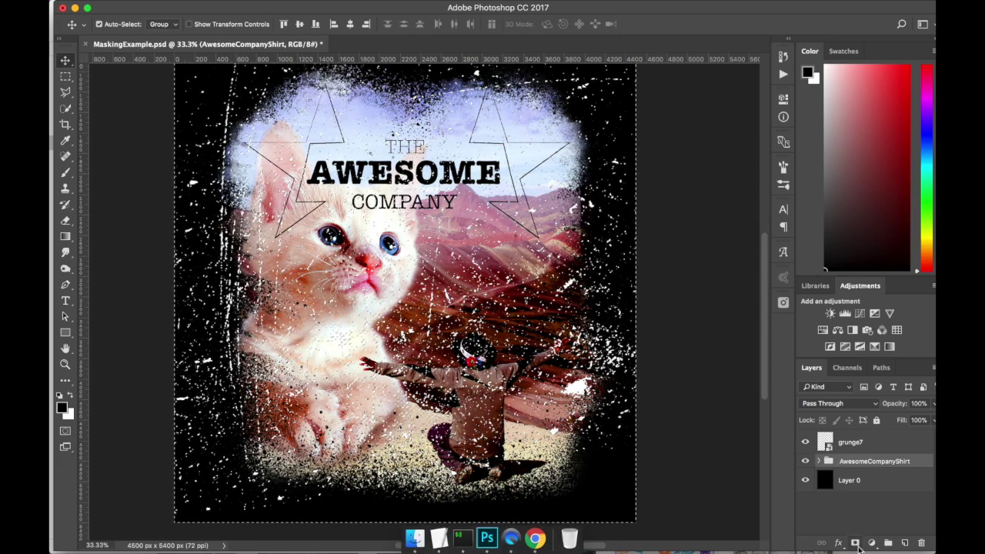
click(856, 543)
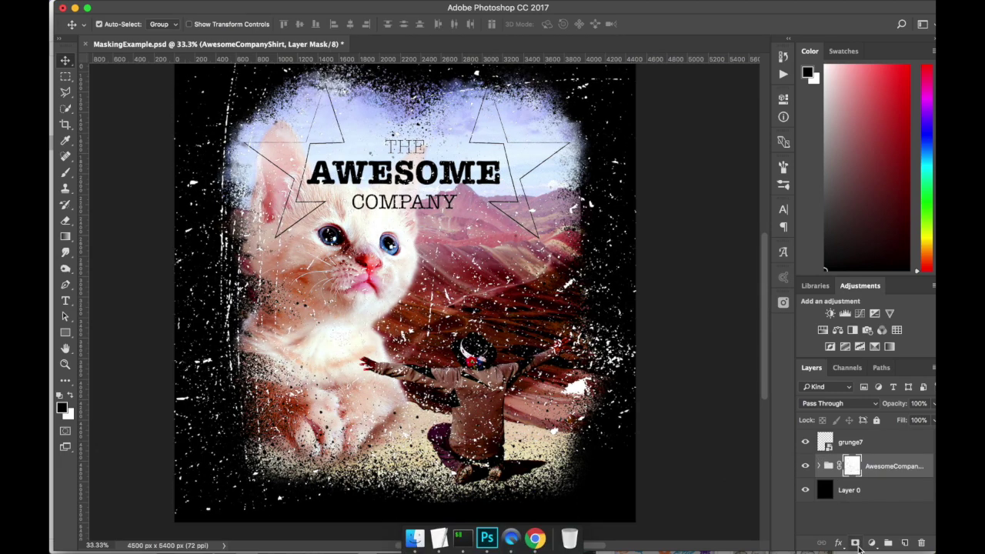
Hide the grunge7 layer and unlink the mask from the AwesomeCompanyShirt group
click(806, 443)
scroll(513, 264, up, 3)
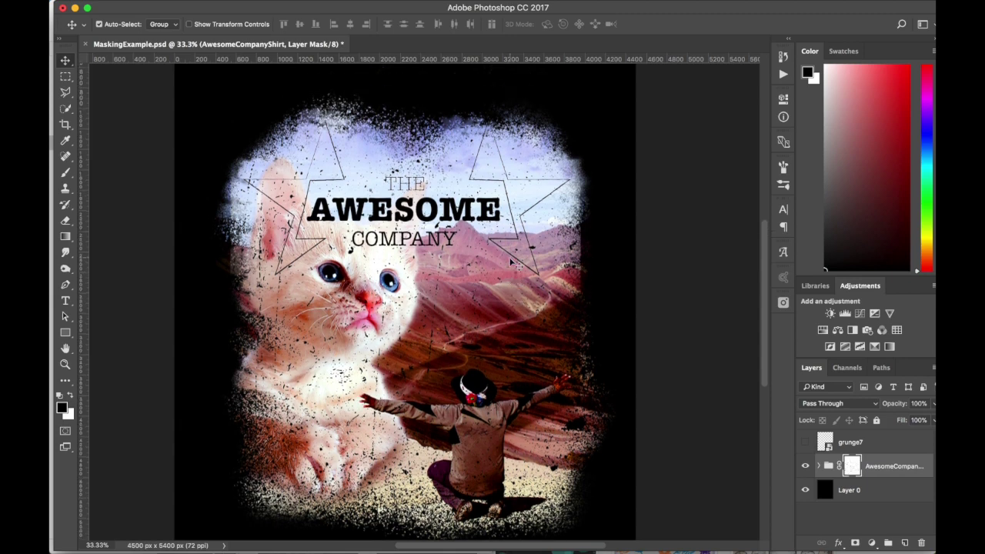
scroll(514, 263, down, 2)
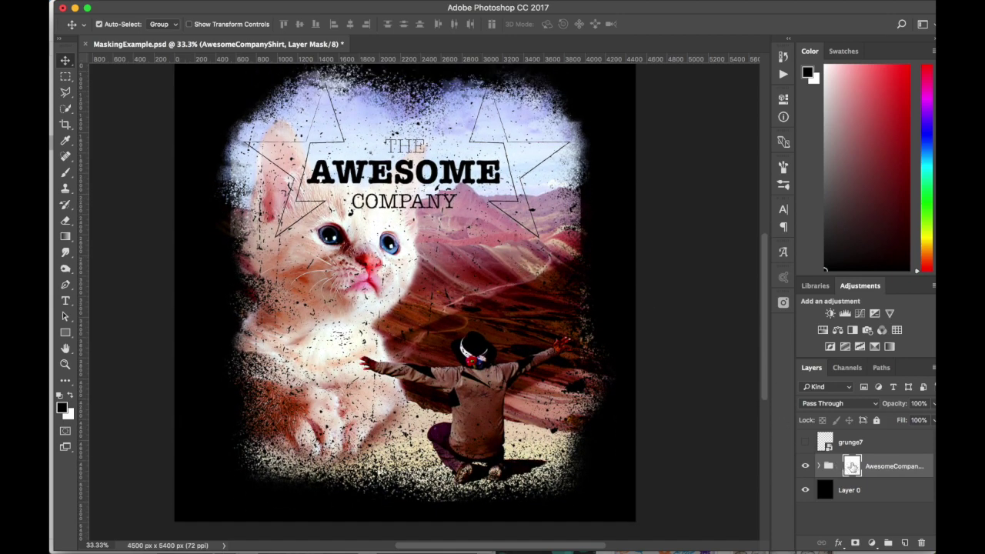
Try to transform the AwesomeCompanyShirt group's unlinked mask independently of the artwork
key(ctrl+t)
drag(706, 234, 721, 86)
key(Return)
Get a close view of the kitten's face, set white as the foreground color and activate the Brush tool
key(z)
click(359, 244)
click(357, 244)
click(357, 243)
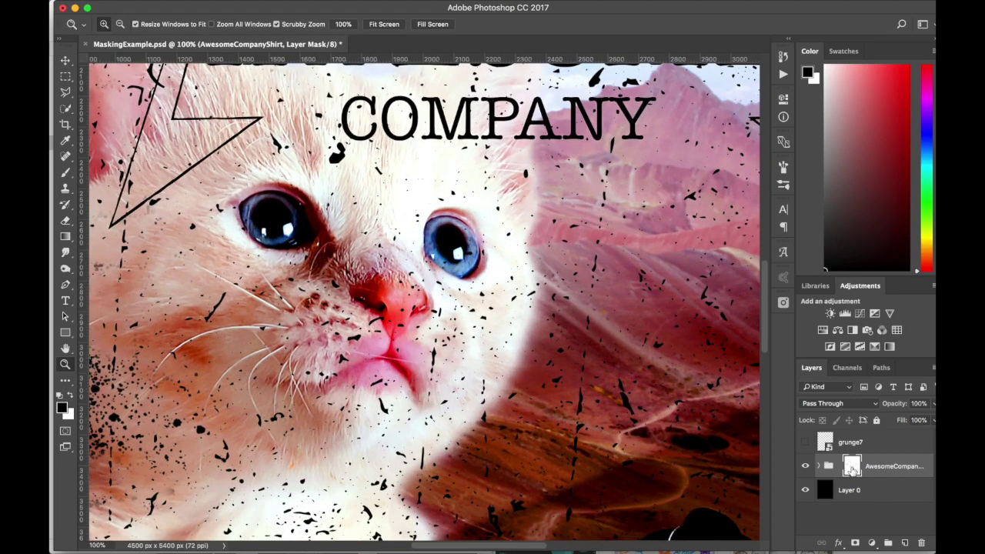
click(70, 395)
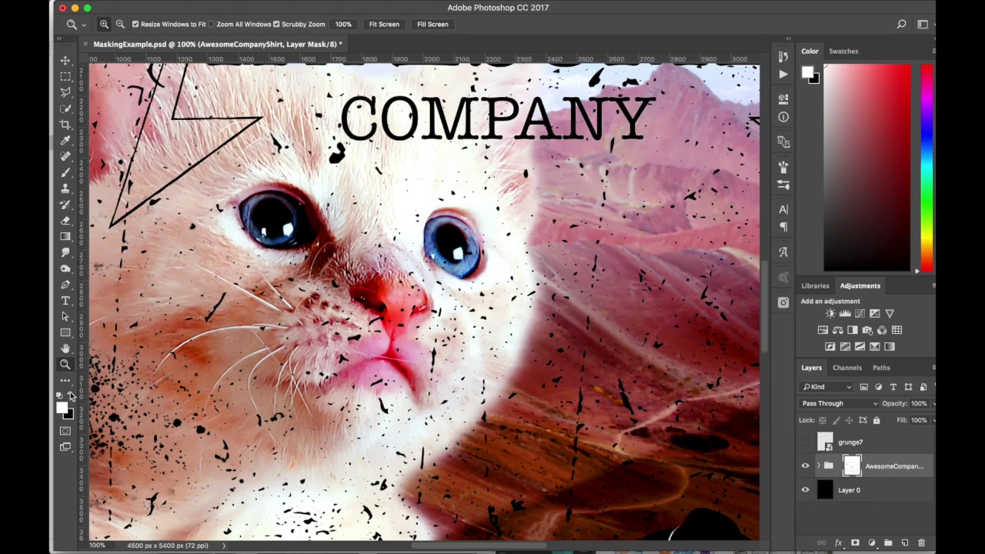
click(65, 172)
right_click(66, 178)
click(115, 171)
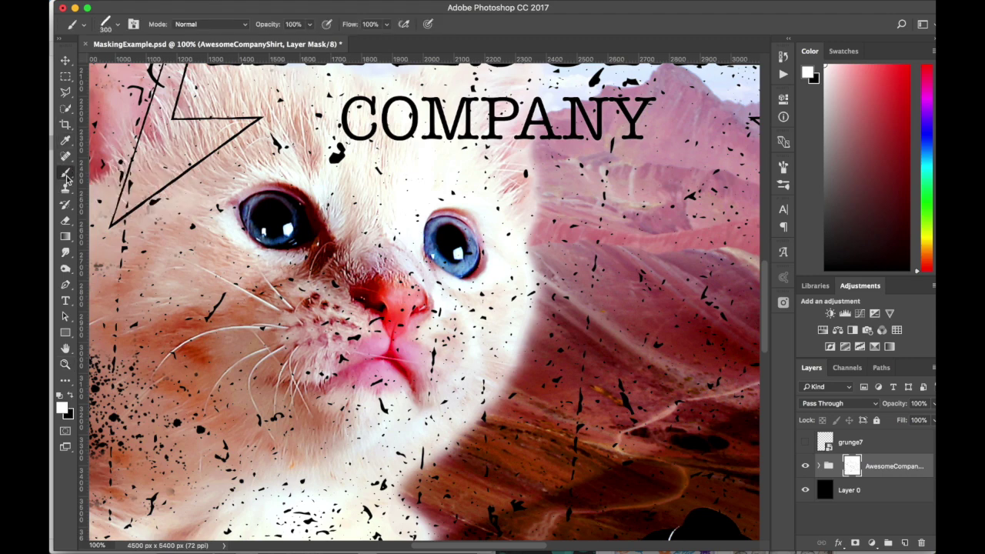
click(116, 25)
scroll(116, 127, up, 10)
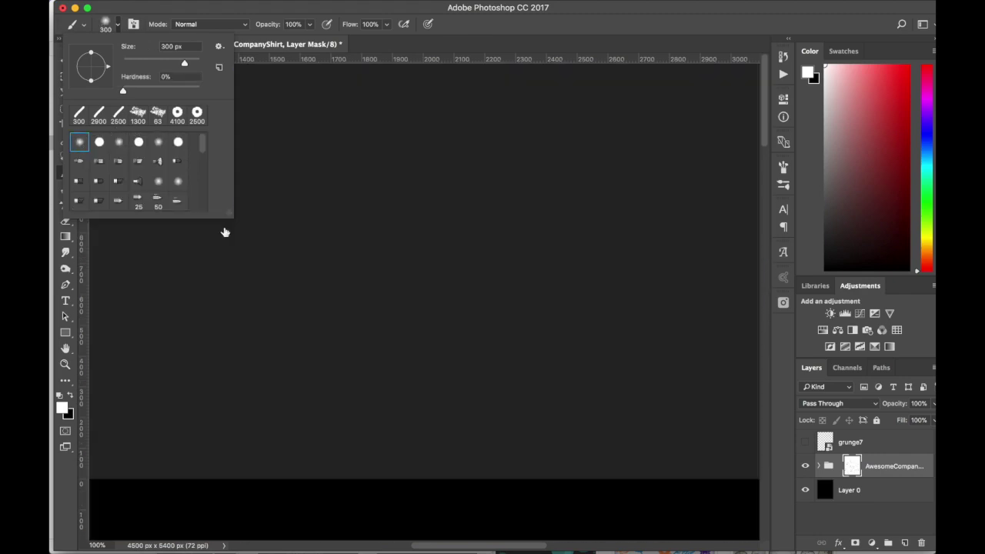
key(Escape)
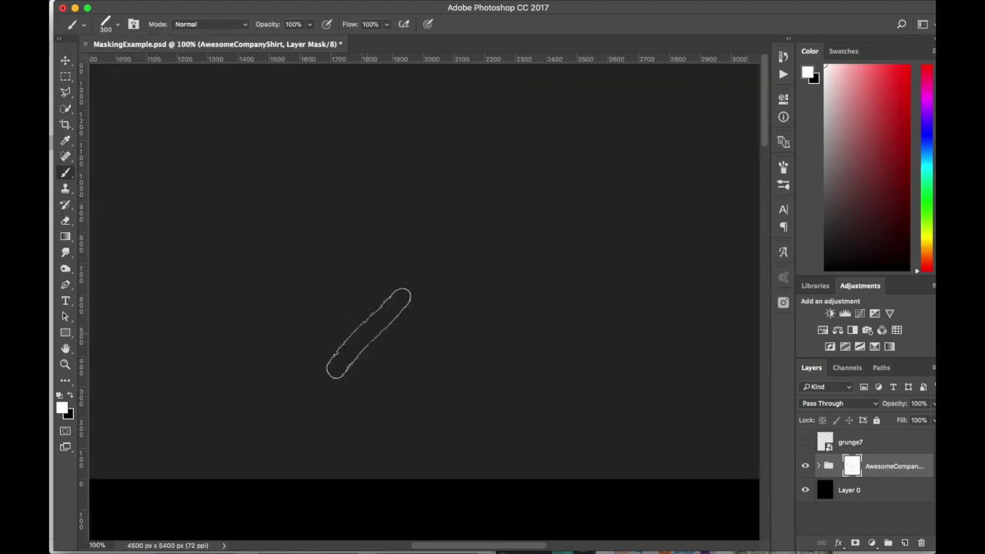
key(z)
alt+click(368, 334)
alt+click(367, 334)
alt+click(368, 282)
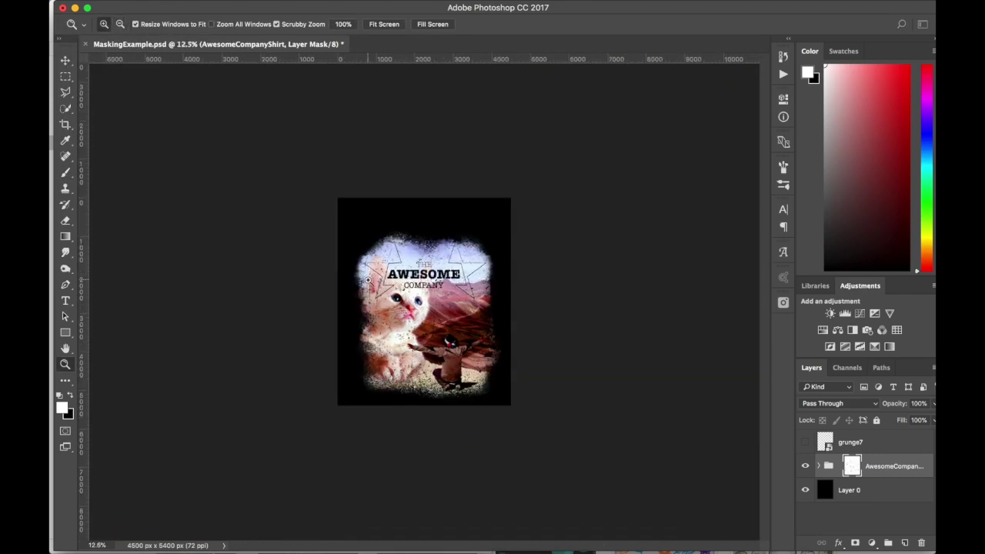
click(398, 293)
click(398, 293)
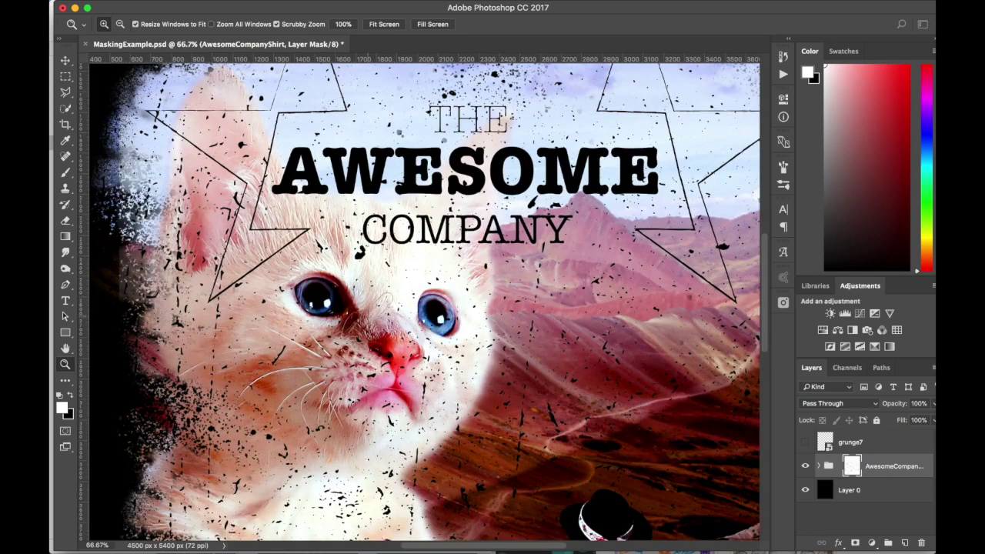
Choose the soft round 300 px brush and paint white on the group mask around the kitten's eyes to remove the grunge specks
key(b)
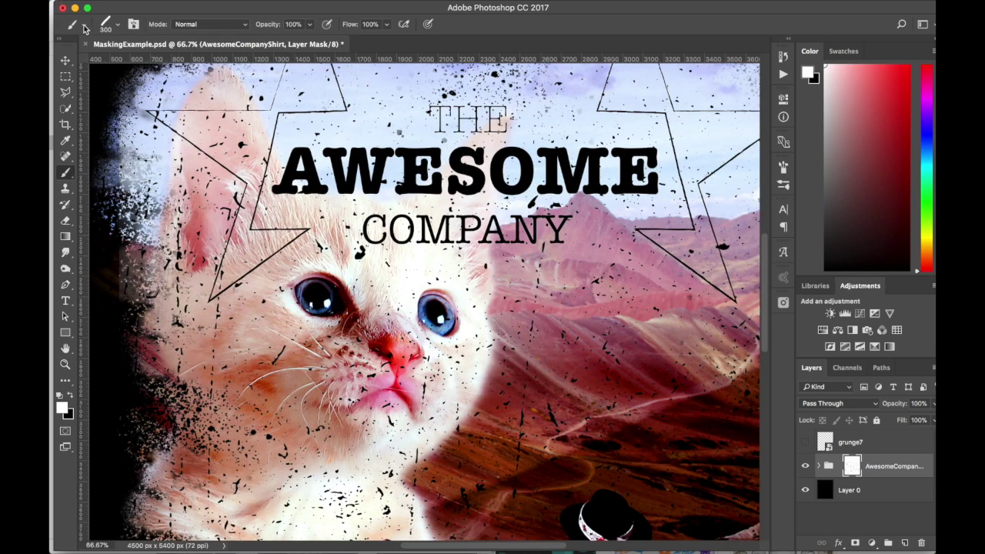
click(85, 27)
click(111, 28)
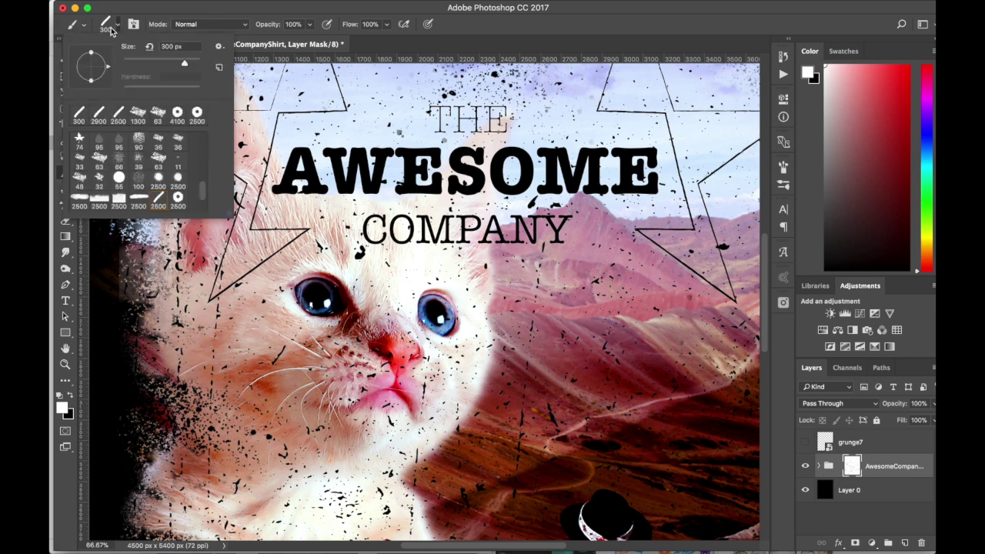
drag(203, 190, 200, 138)
click(79, 142)
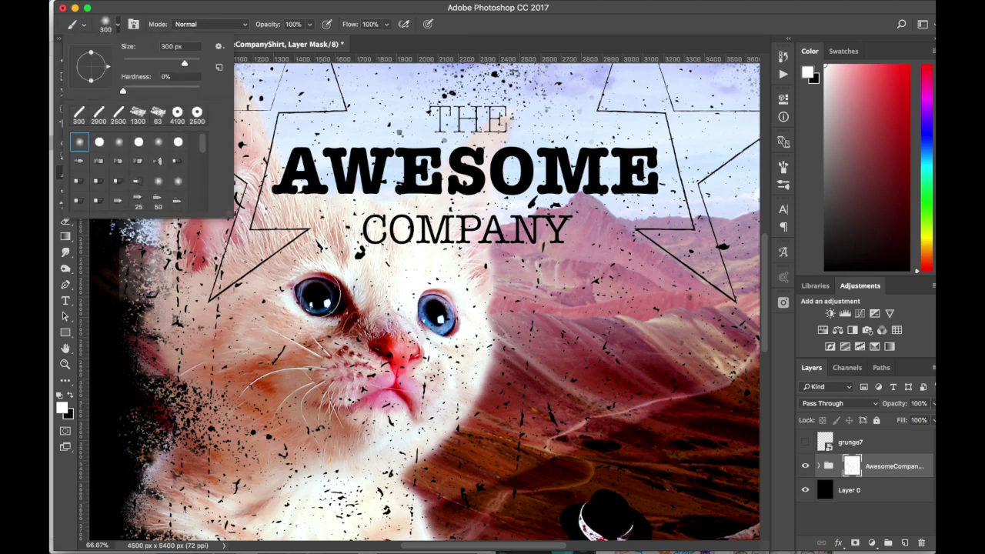
click(320, 294)
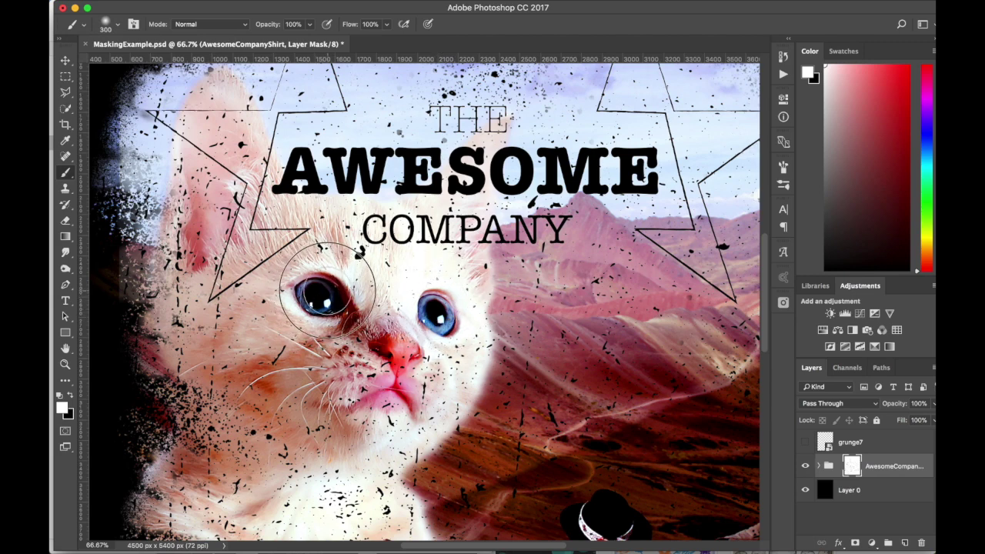
View the whole design and hide and re-show the AwesomeCompanyShirt group to check the artwork
key(z)
alt+click(431, 289)
alt+click(430, 289)
alt+click(431, 290)
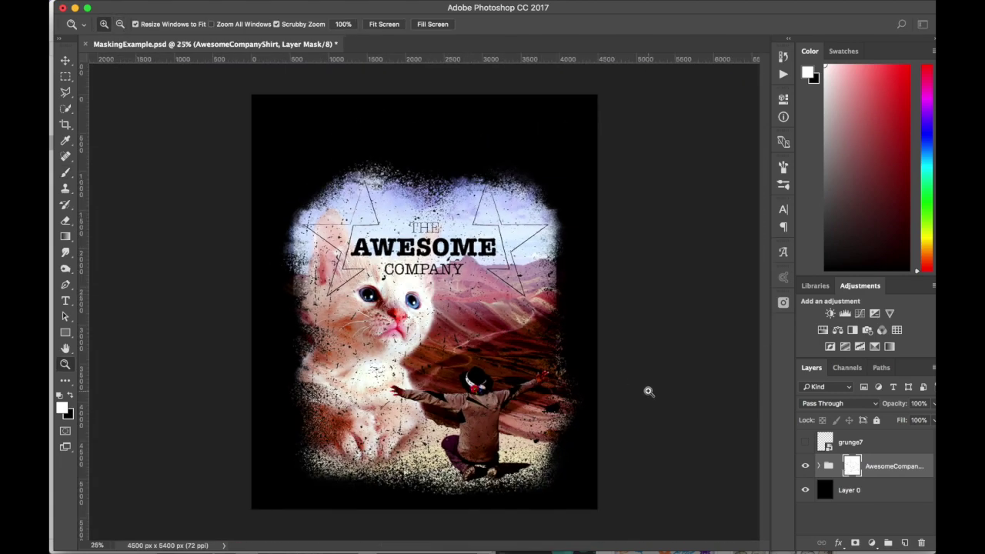
key(v)
click(806, 467)
click(805, 467)
Expand the AwesomeCompanyShirt group and paint black over the kitten's eyes on the Levels 1 mask
click(818, 466)
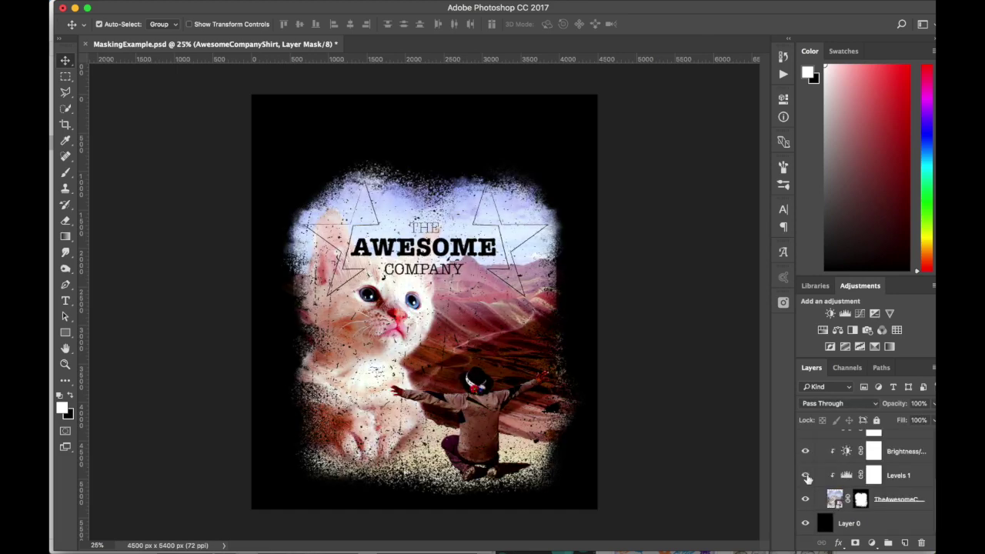
scroll(846, 485, down, 1)
click(851, 492)
click(72, 394)
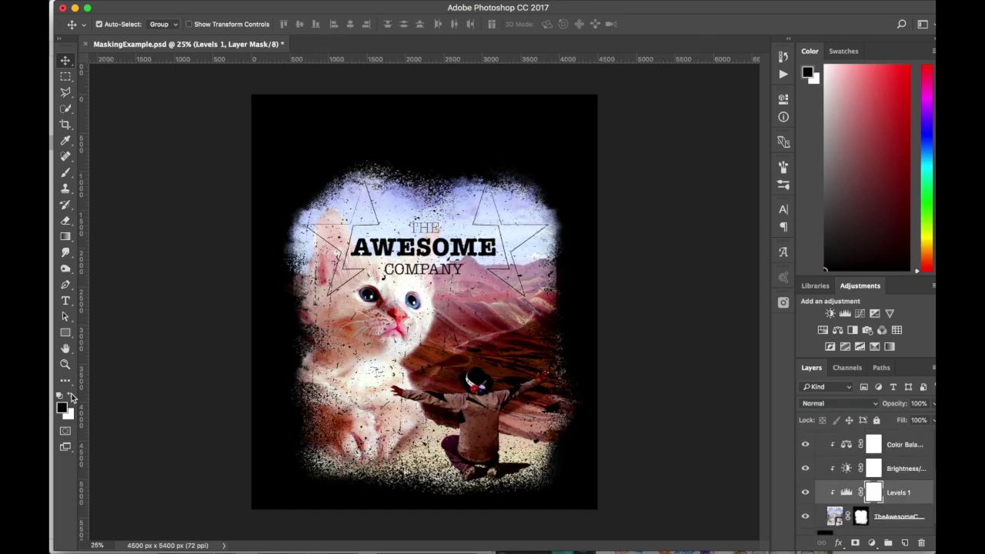
key(b)
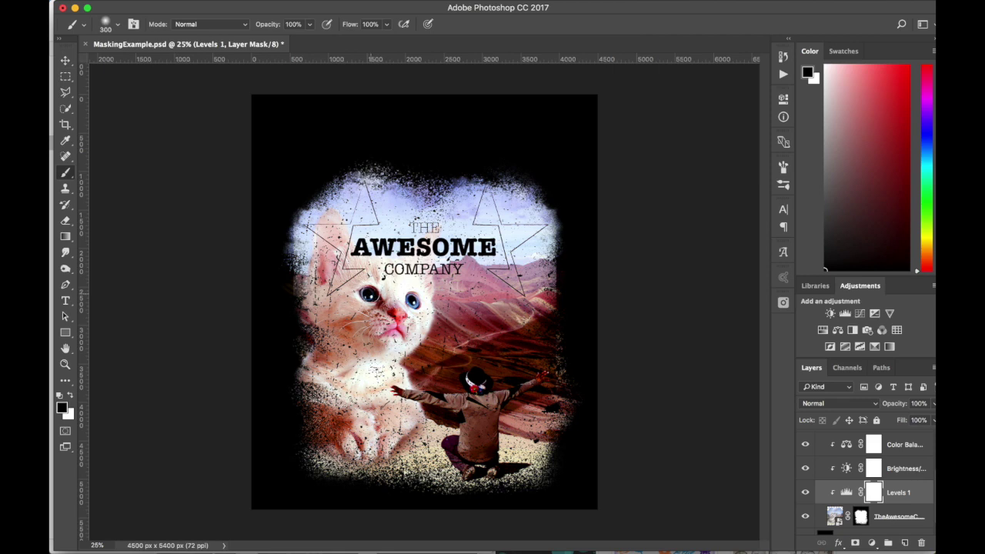
click(369, 295)
Paint black over the kitten's eyes on the Brightness/Contrast and Color Balance masks, toggling Color Balance to check its effect
click(873, 468)
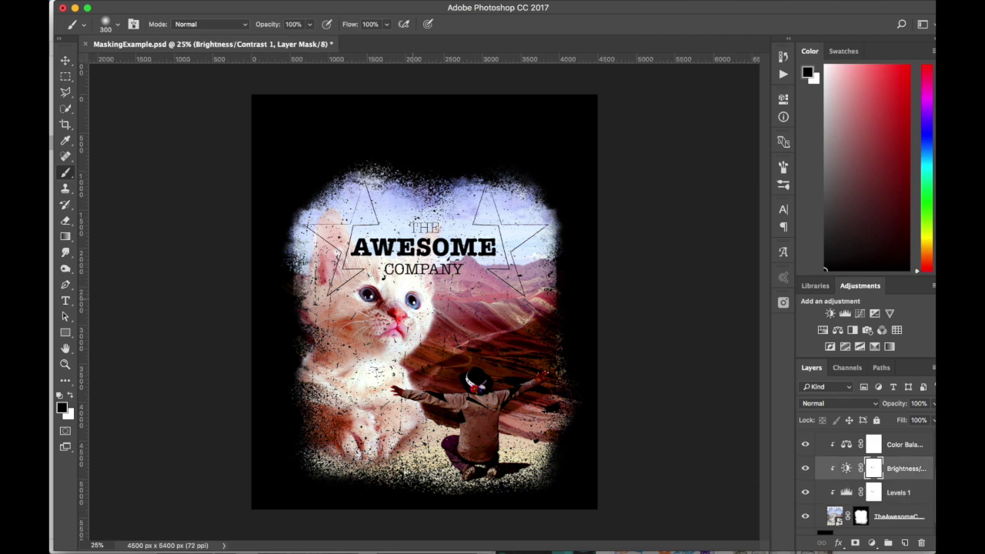
click(806, 445)
click(805, 446)
scroll(819, 456, up, 1)
click(873, 460)
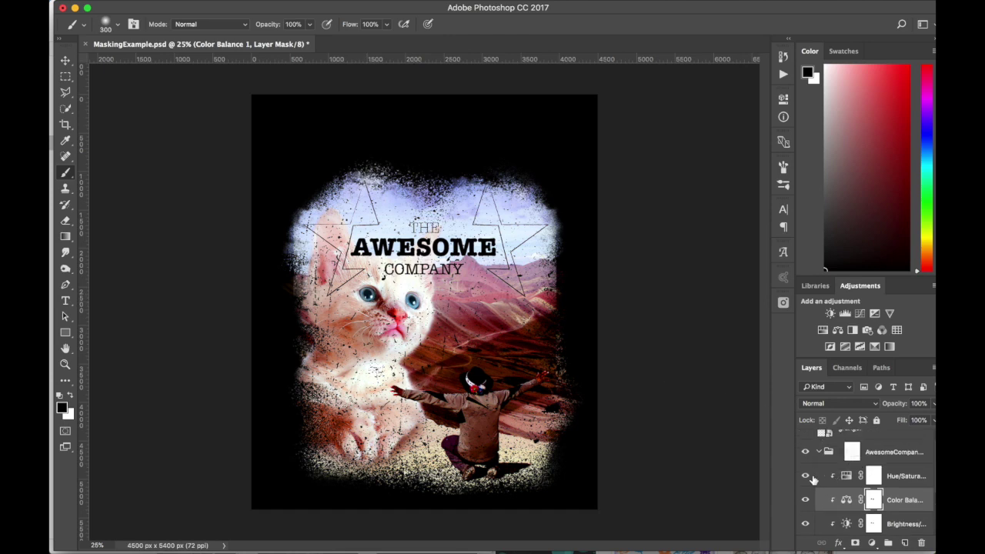
scroll(803, 479, up, 1)
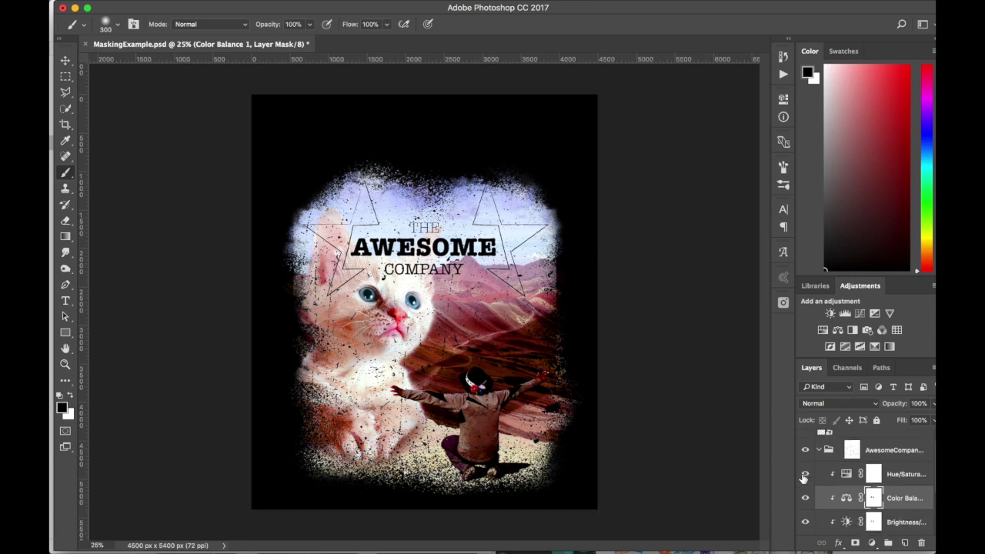
scroll(803, 479, down, 5)
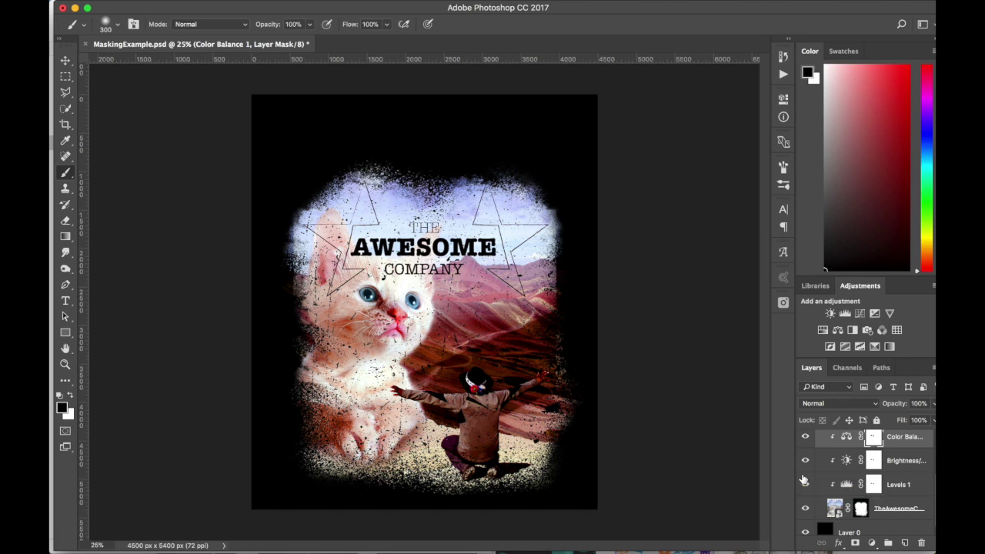
scroll(845, 529, up, 3)
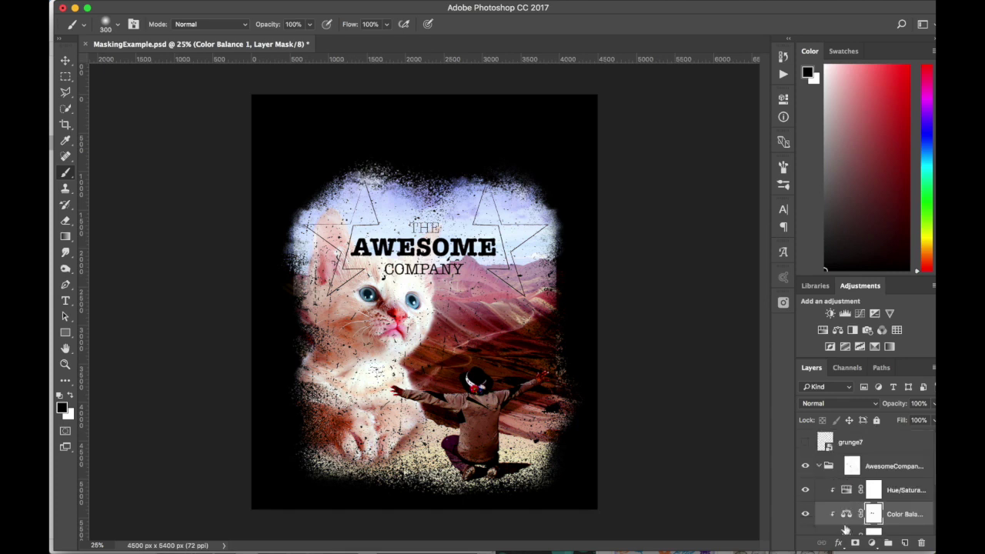
Collapse the AwesomeCompanyShirt group and open T-shirt_template-Merch_by_AMZN.psd from the Project1_Part2 folder
click(818, 466)
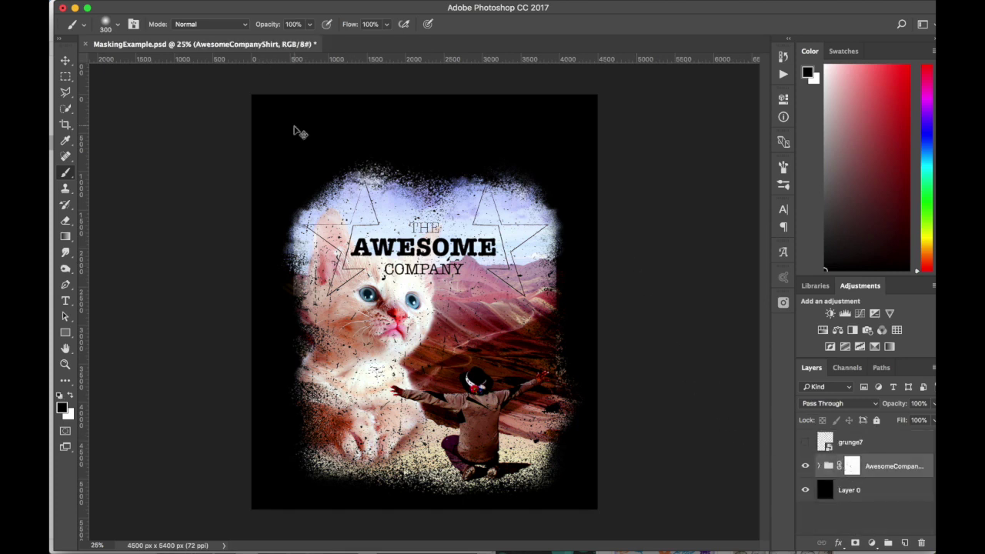
key(super+o)
click(436, 141)
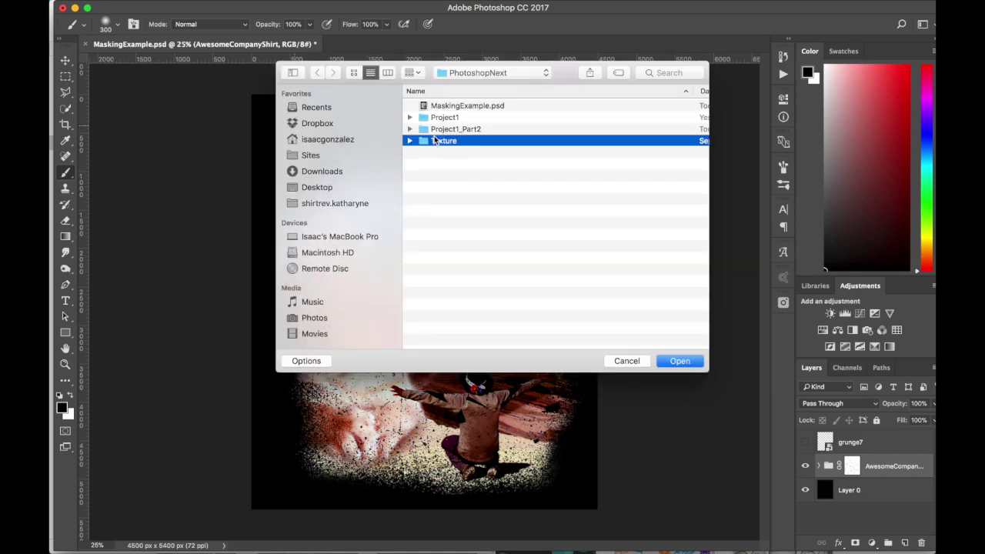
key(Up)
key(Right)
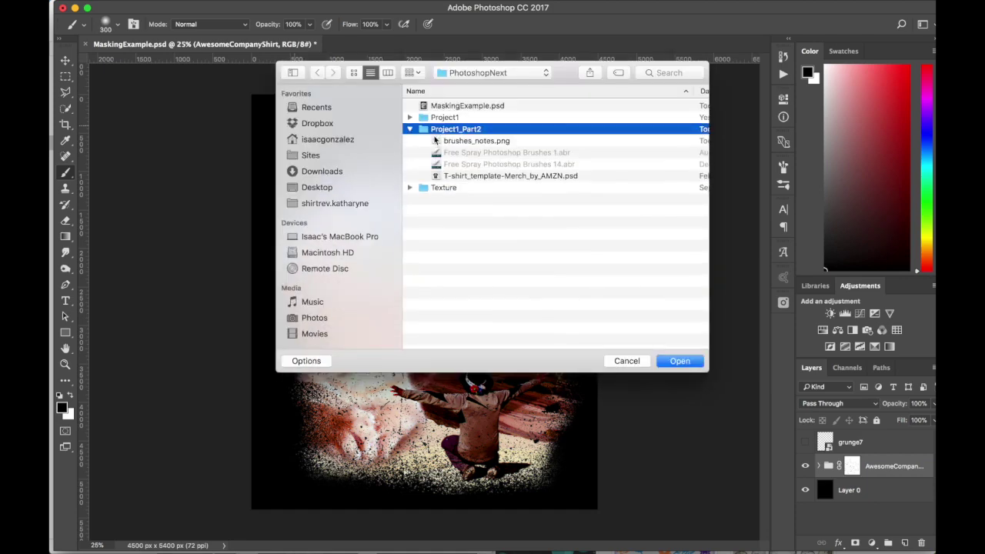
key(Down)
key(Down)
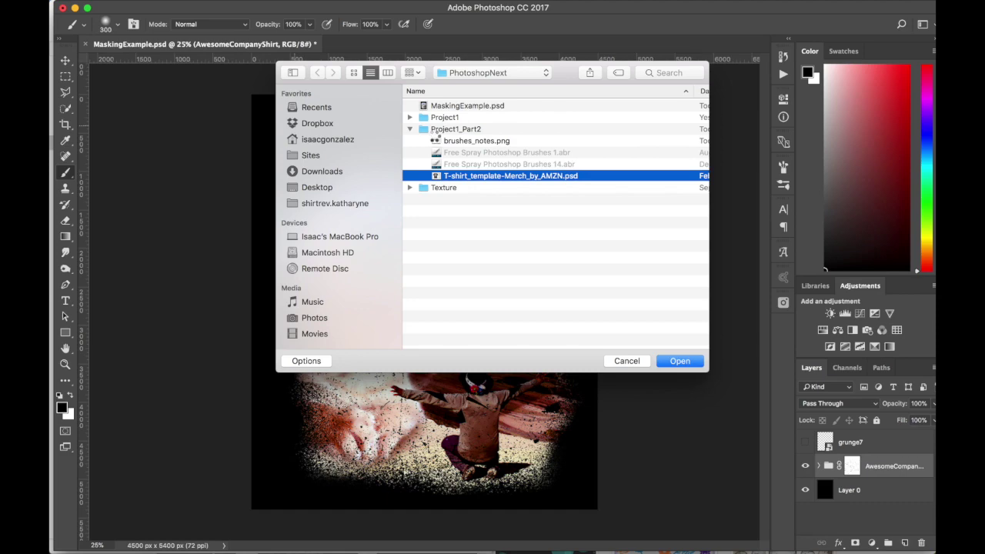
key(Return)
click(621, 313)
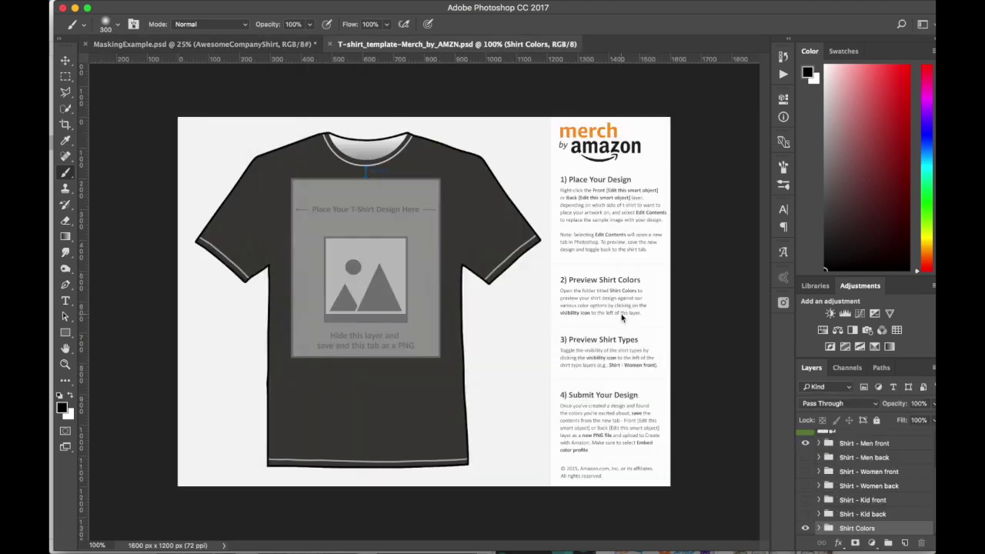
Expand the Shirt - Men front group, toggle the Shirt Design layer to identify it, and open its smart object contents
key(v)
click(388, 300)
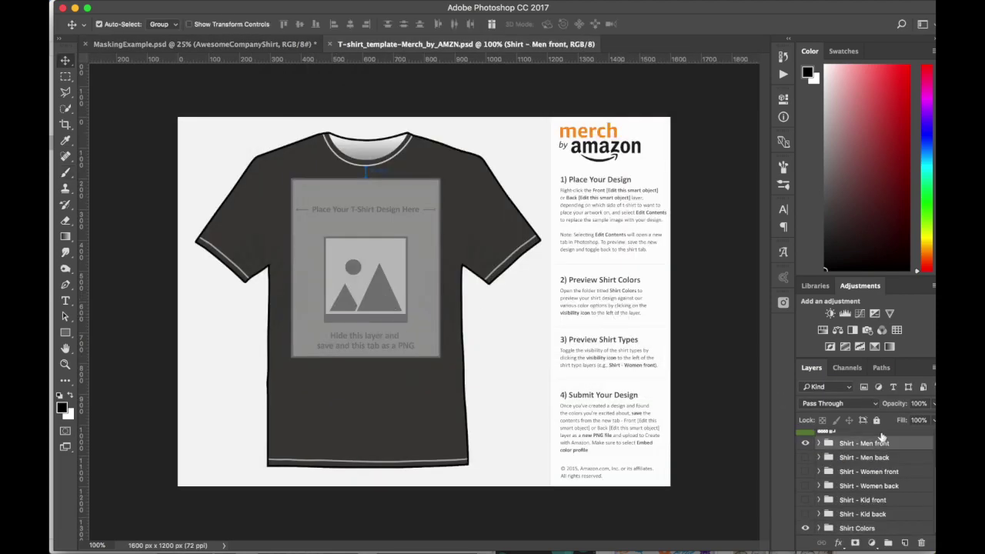
scroll(852, 479, up, 2)
click(818, 482)
scroll(821, 486, down, 1)
click(839, 483)
click(805, 484)
click(805, 484)
double_click(836, 484)
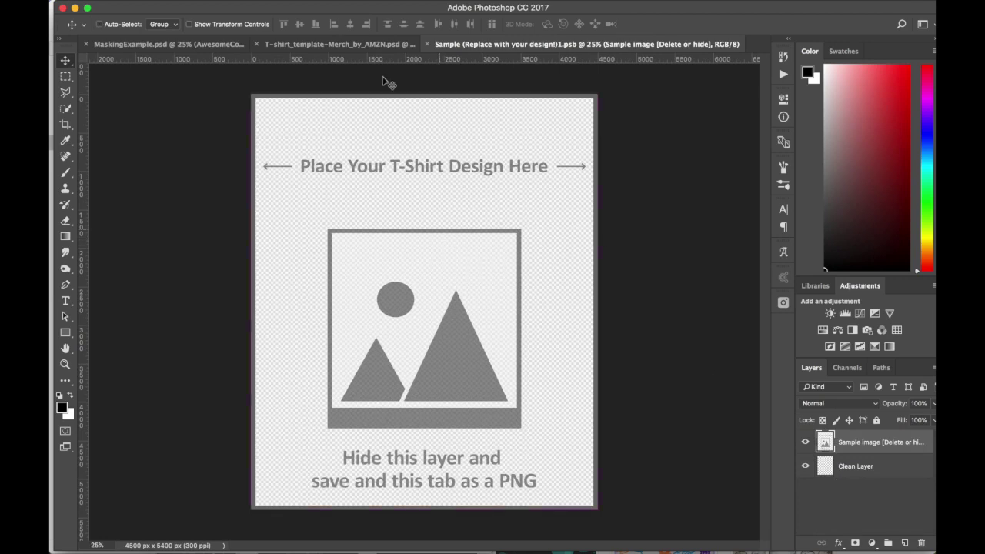
Copy the AwesomeCompanyShirt group from MaskingExample.psd into the sample design document and center it horizontally in the upper part of the canvas
click(354, 48)
click(217, 48)
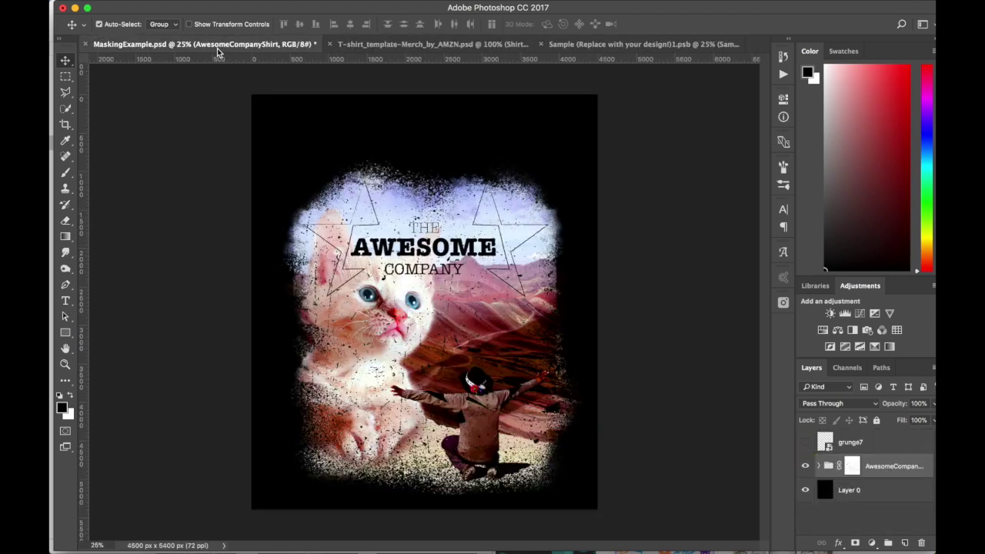
drag(827, 467, 435, 337)
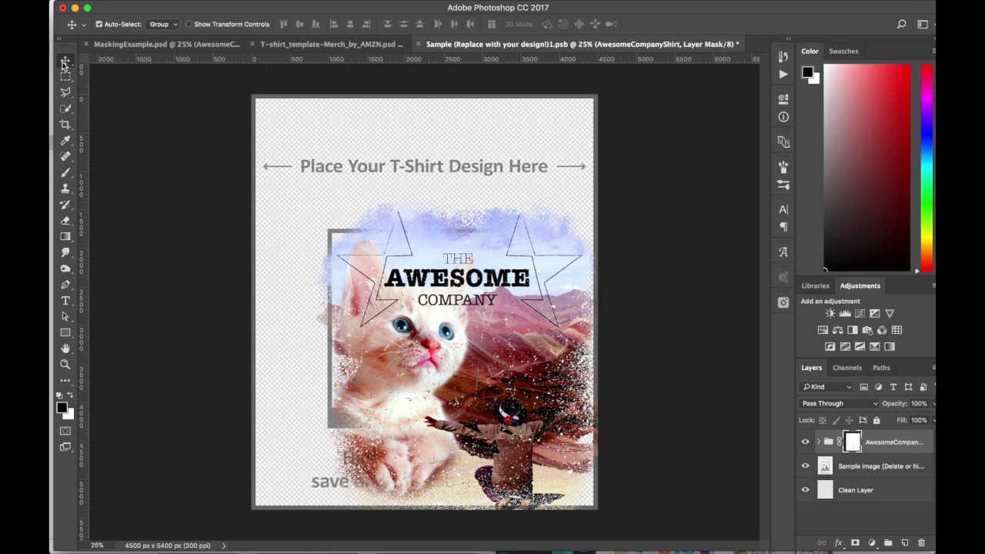
drag(461, 329, 431, 263)
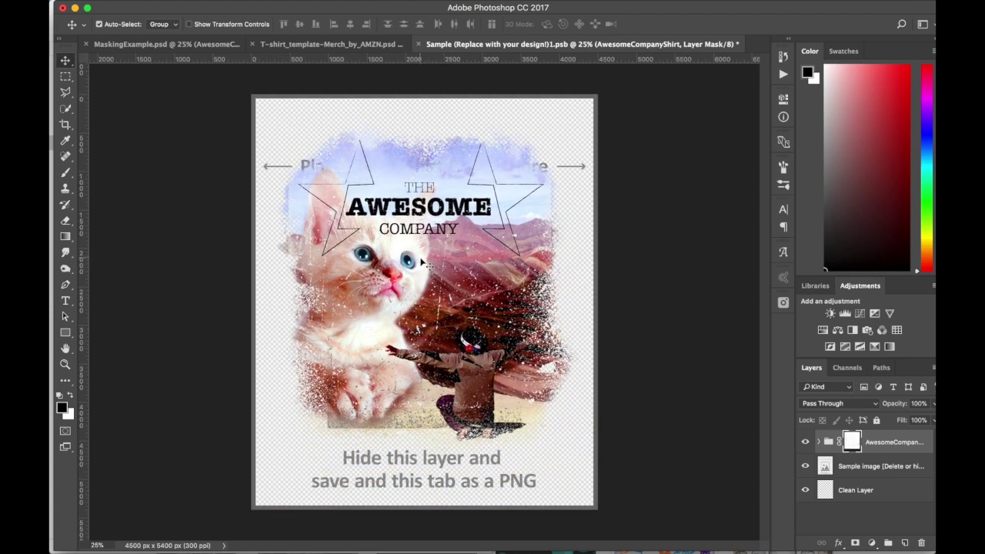
Hide the Sample image layer, save the smart object contents, and return to the T-shirt template
key(super+s)
click(805, 466)
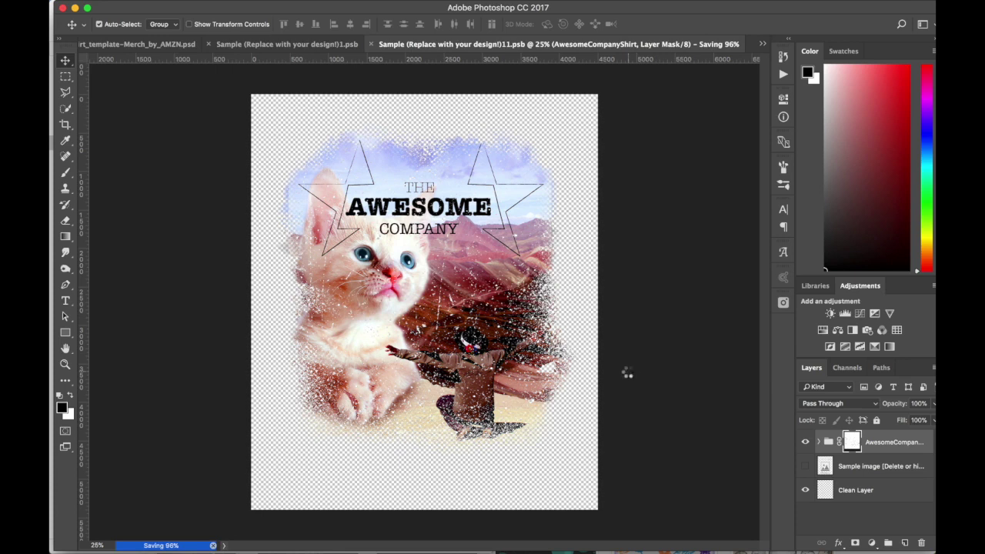
click(312, 45)
click(312, 45)
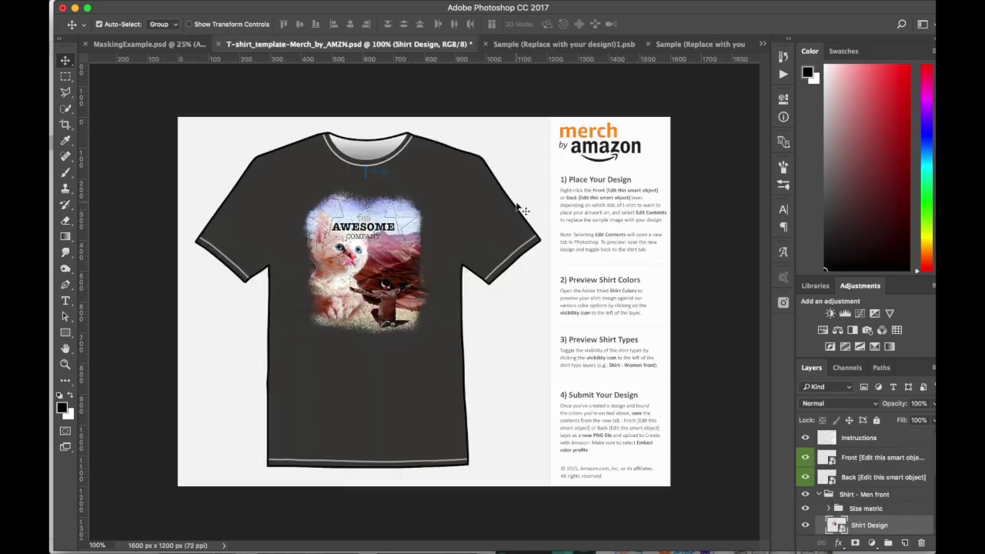
Collapse the Shirt - Men front group and toggle the Men back and Men front groups to check the shirt views
click(817, 496)
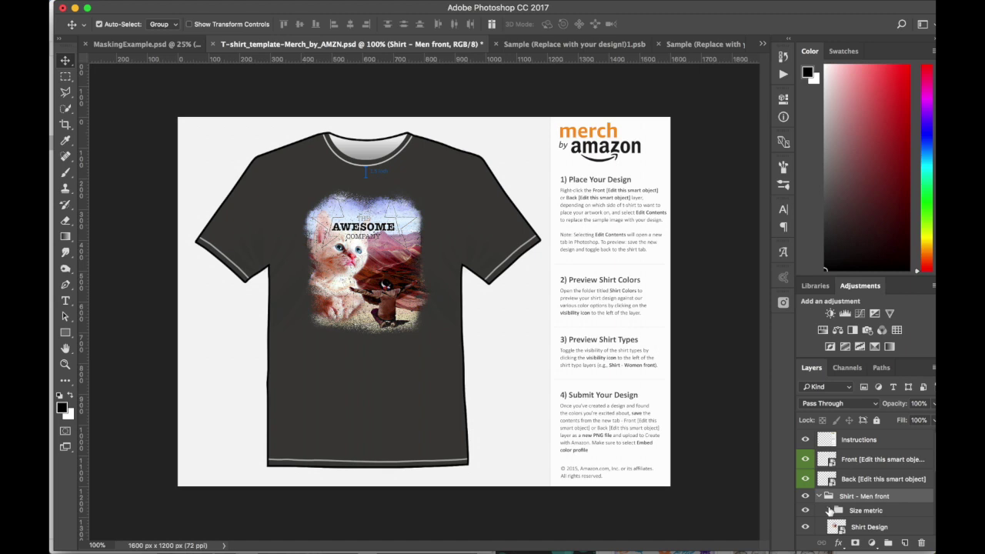
scroll(829, 511, down, 5)
click(805, 488)
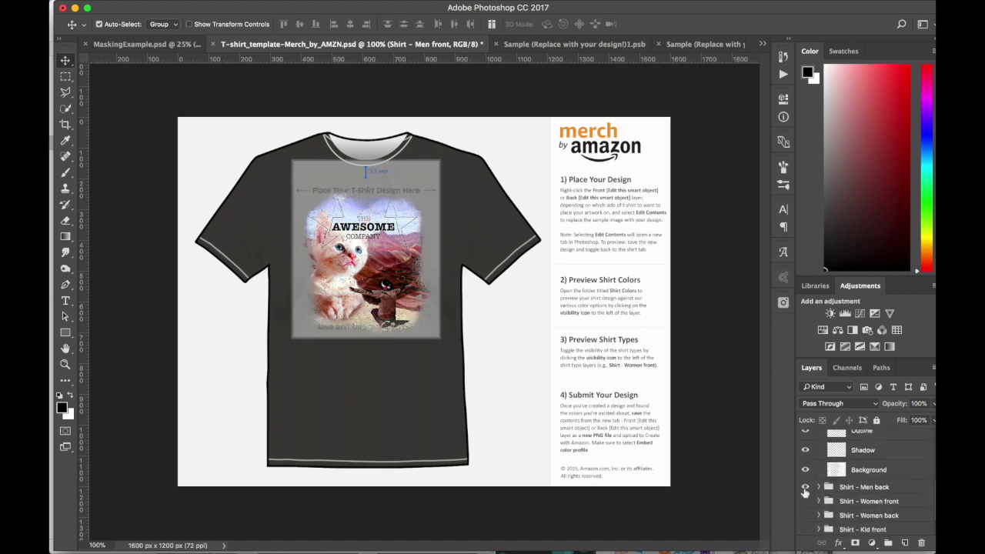
click(805, 489)
click(805, 486)
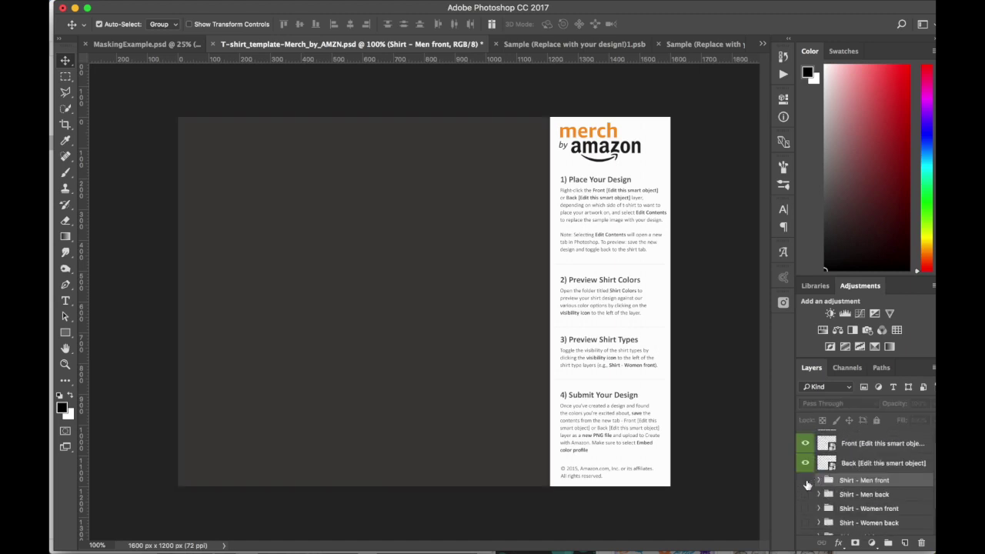
click(804, 445)
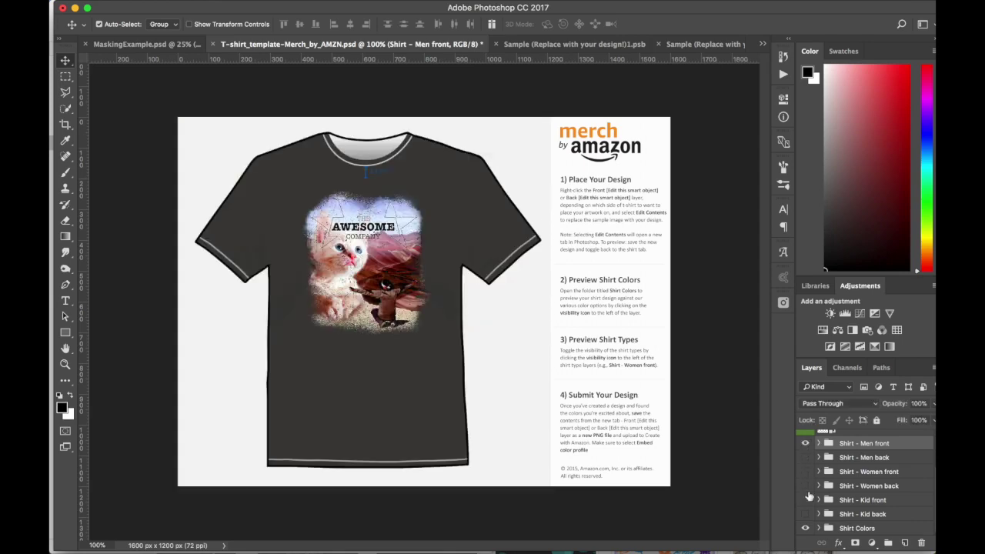
Expand the Shirt Colors group, hide the Asphalt layer and show Black to preview the design on a black shirt
click(818, 528)
scroll(819, 529, down, 6)
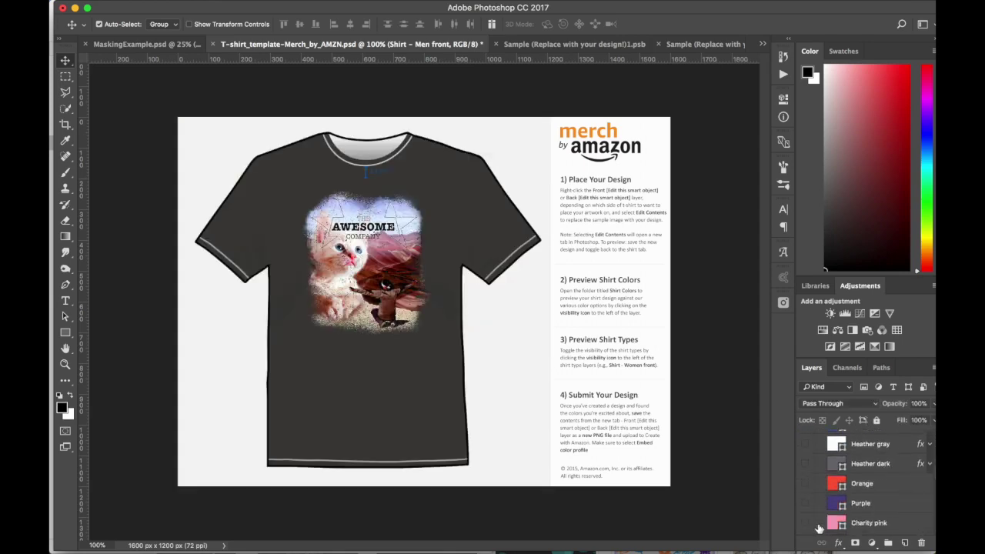
scroll(819, 529, down, 3)
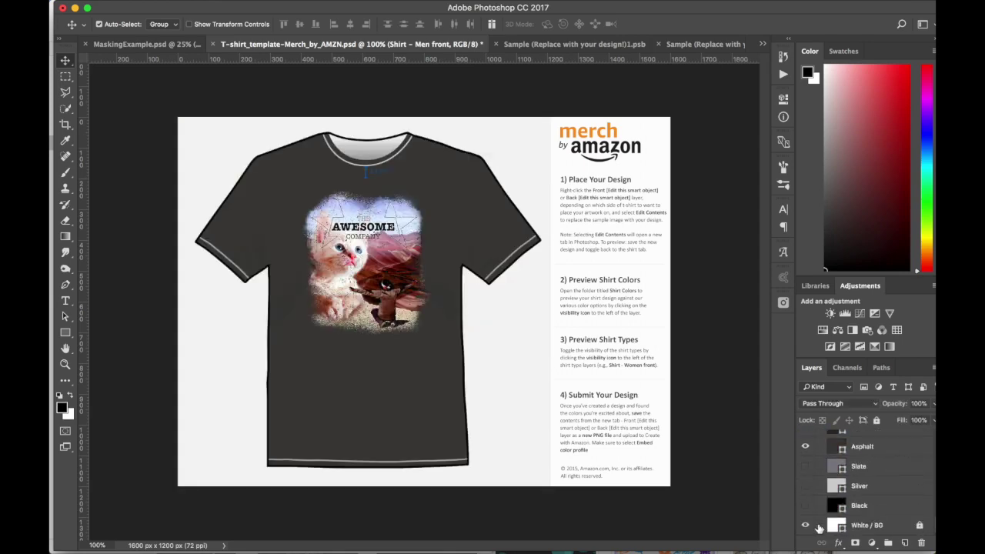
click(805, 447)
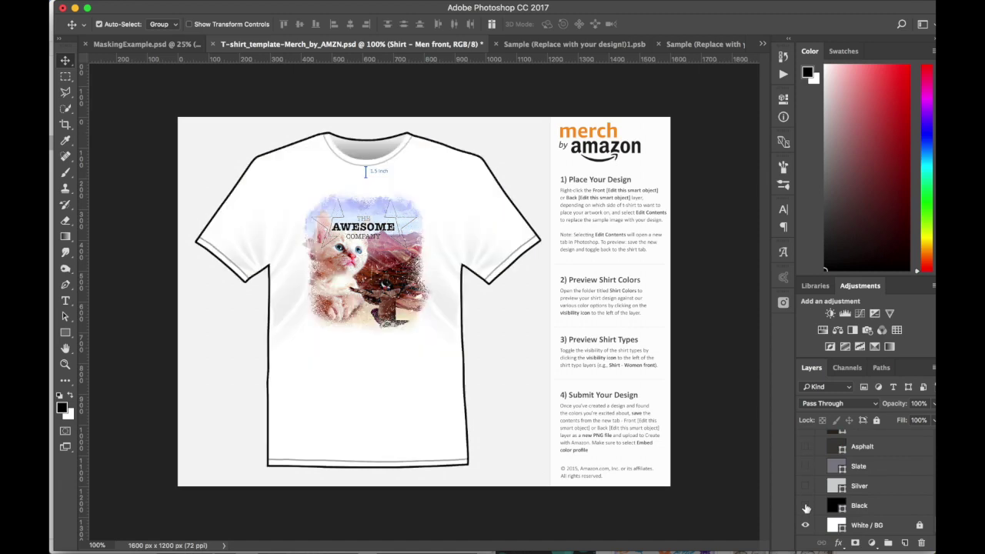
click(805, 505)
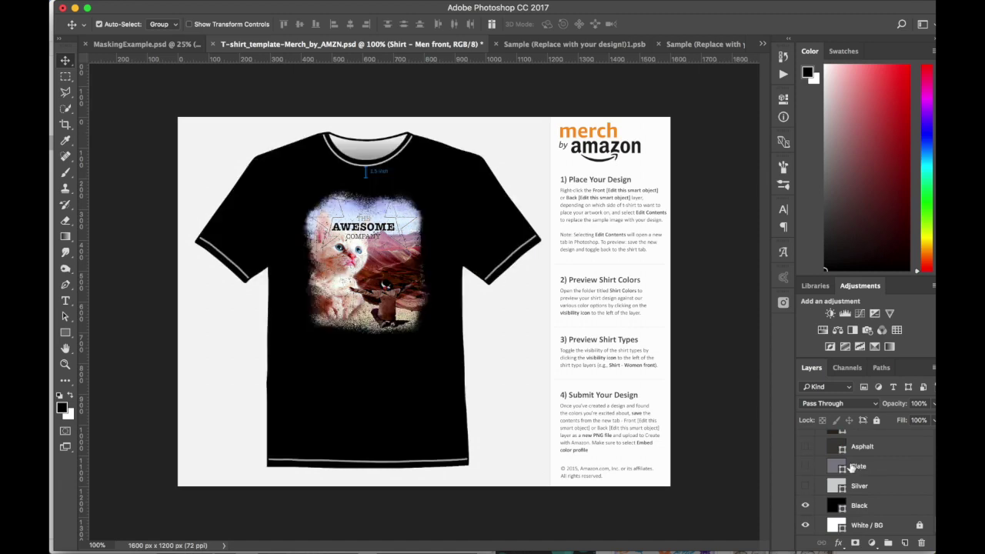
Reopen the Shirt Design smart object from the Shirt - Men front group and select its AwesomeCompanyShirt group
scroll(856, 467, up, 5)
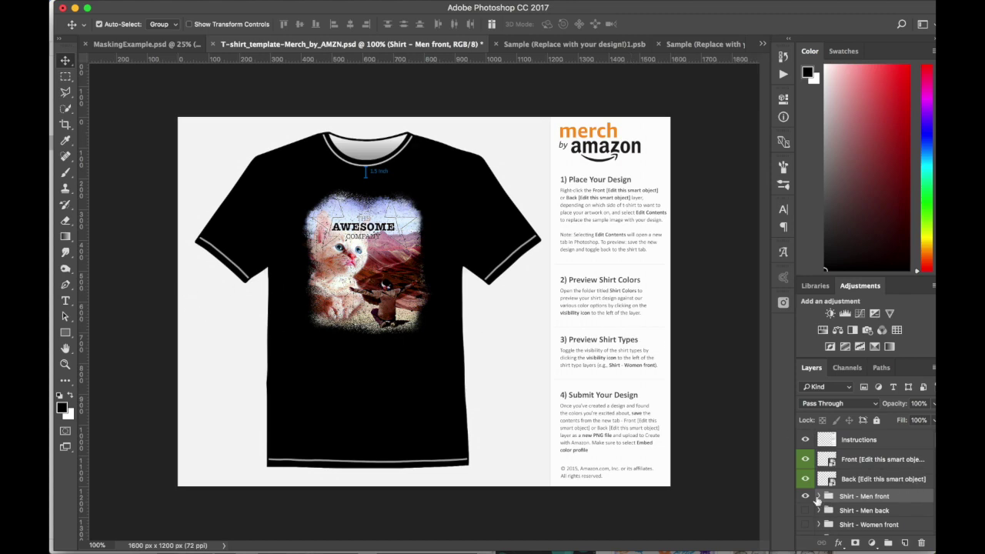
click(818, 496)
scroll(823, 500, down, 2)
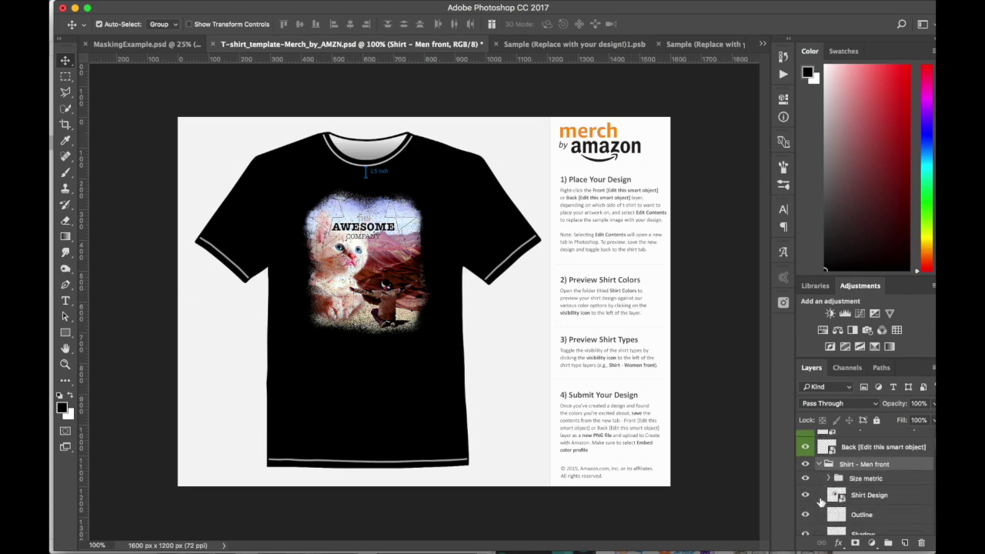
double_click(842, 481)
click(826, 446)
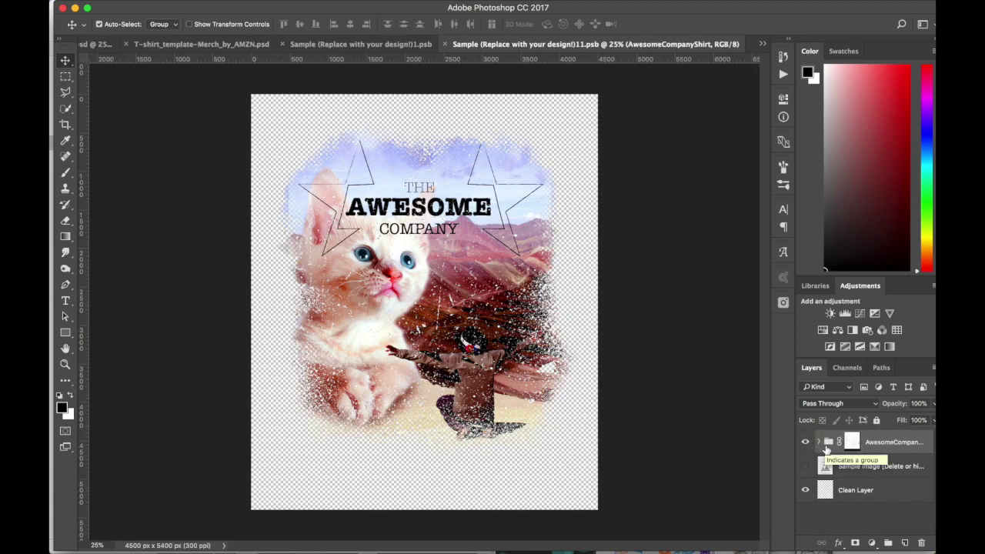
Nudge the AwesomeCompanyShirt group slightly down the canvas, save the smart object, and check the placement in the T-shirt template
key(shift+Down)
key(shift+Down)
key(shift+Down)
key(shift+Down)
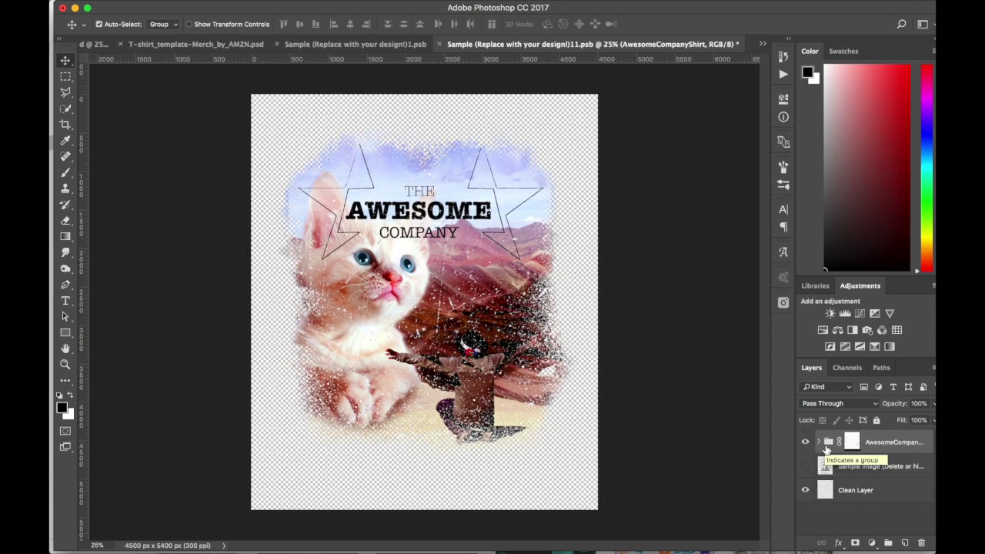
key(shift+Down)
key(super+s)
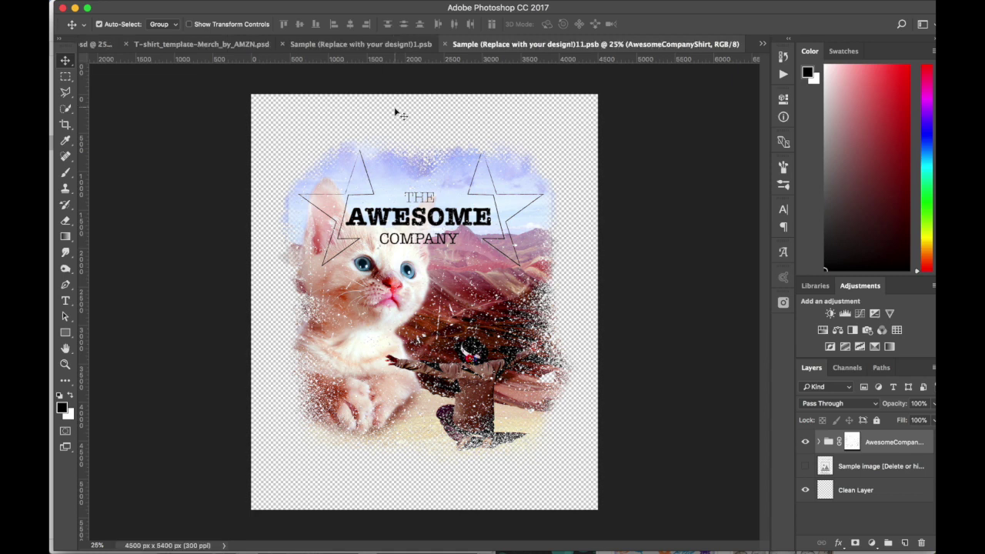
click(352, 43)
click(347, 44)
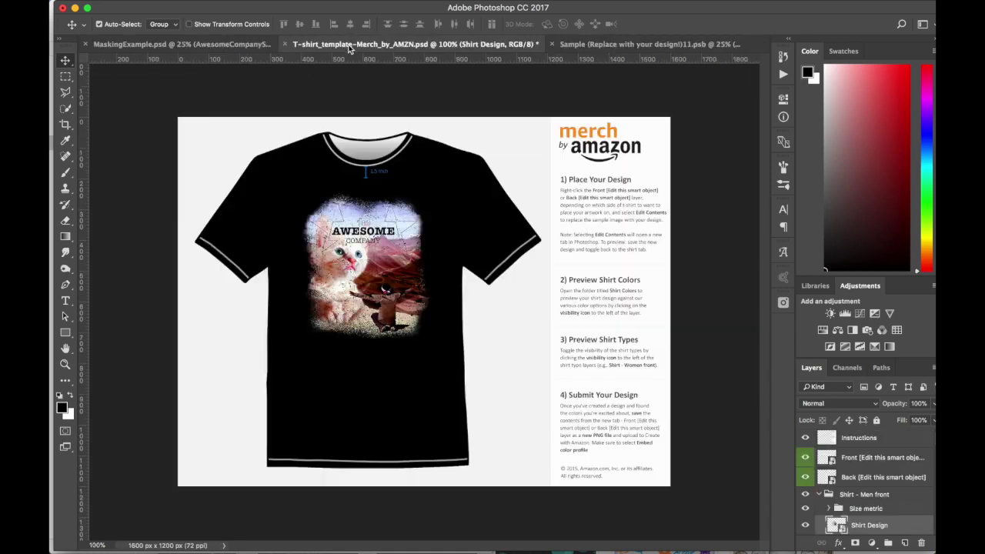
Move the artwork a little further down in the smart object, save it again, and return to the T-shirt template
mouse_move(645, 25)
click(645, 45)
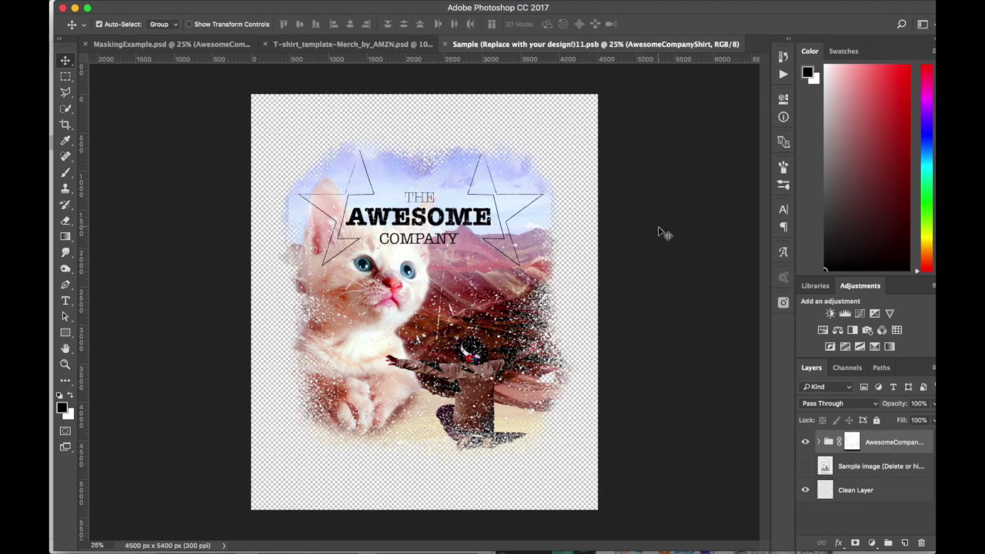
key(super+s)
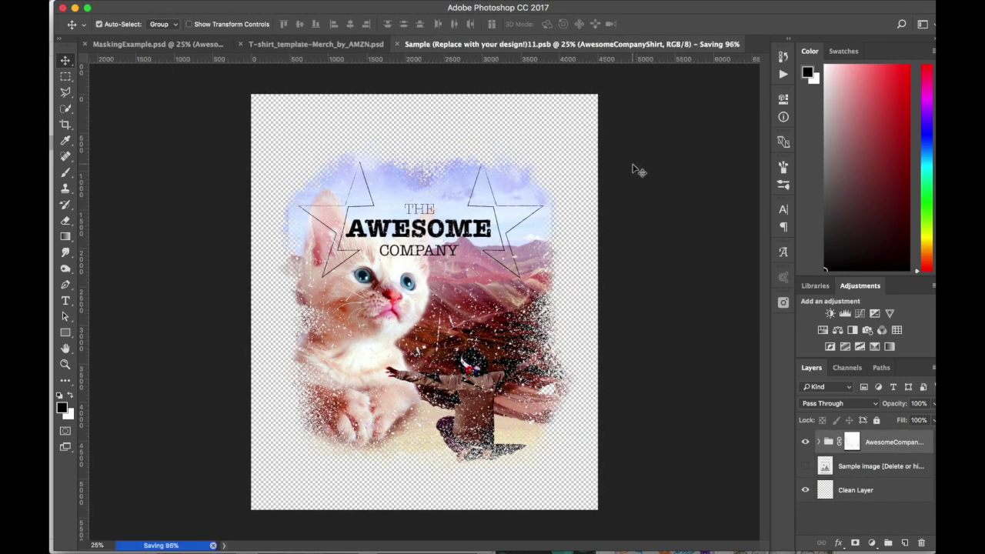
click(330, 43)
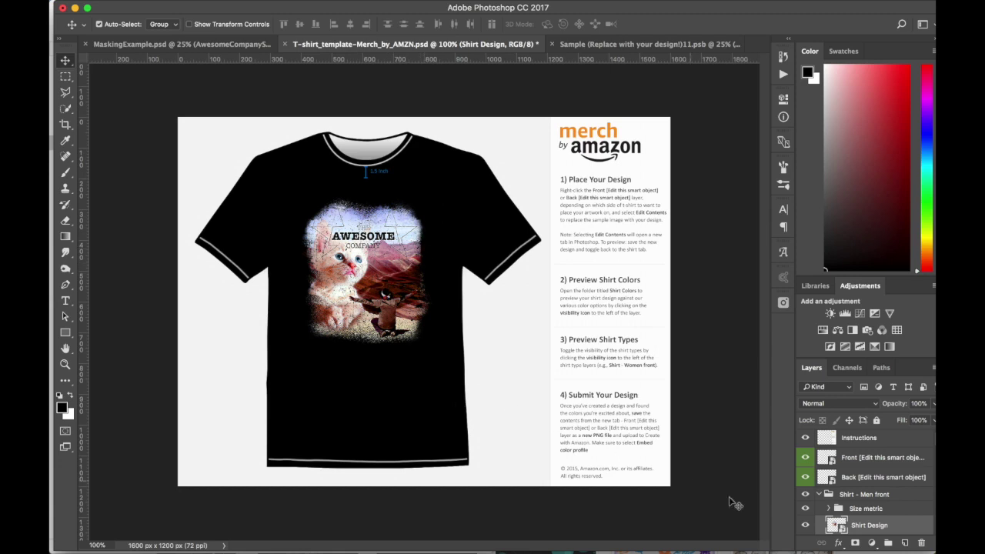
Preview the design on Royal Blue, Navy and Baby Blue shirts by toggling those color layers
scroll(870, 496, down, 5)
scroll(870, 496, down, 10)
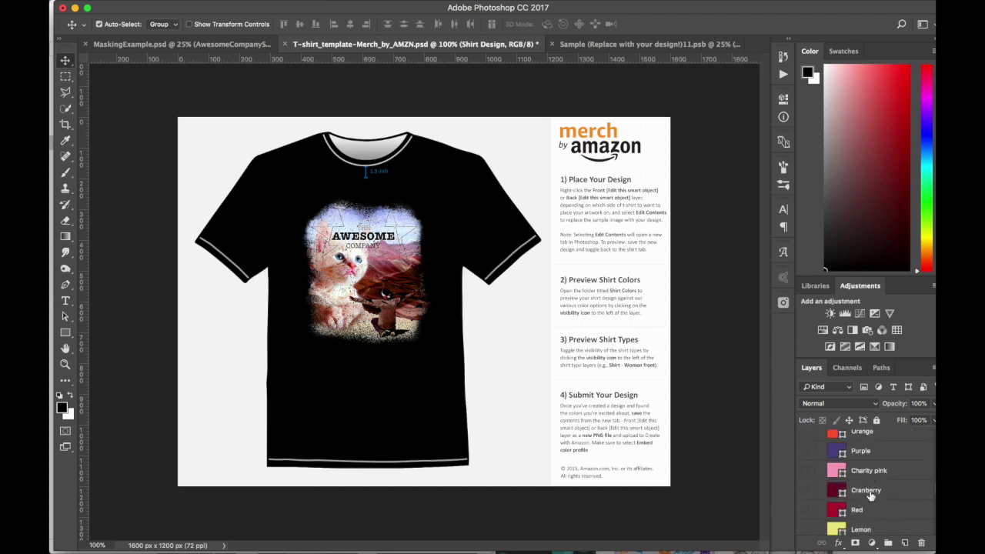
scroll(870, 496, up, 3)
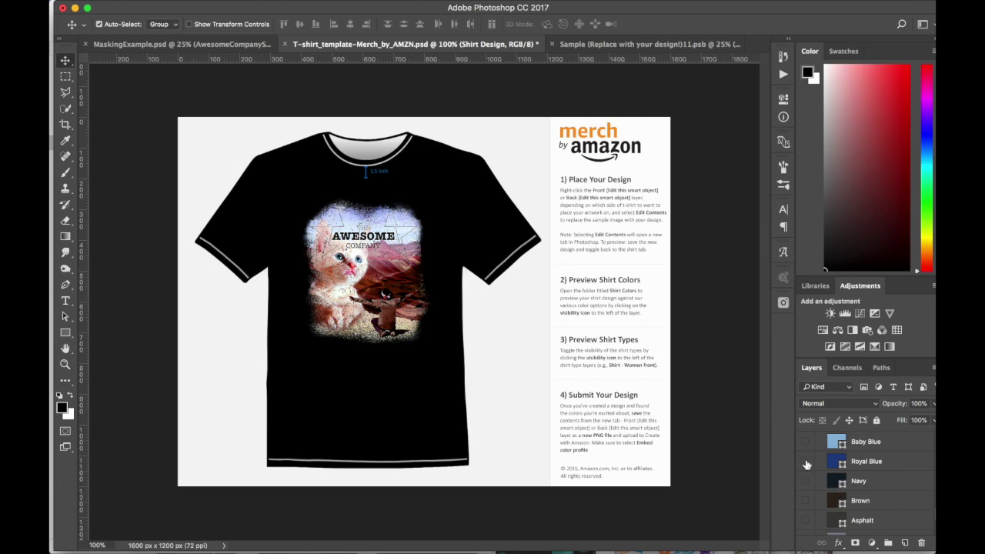
click(805, 462)
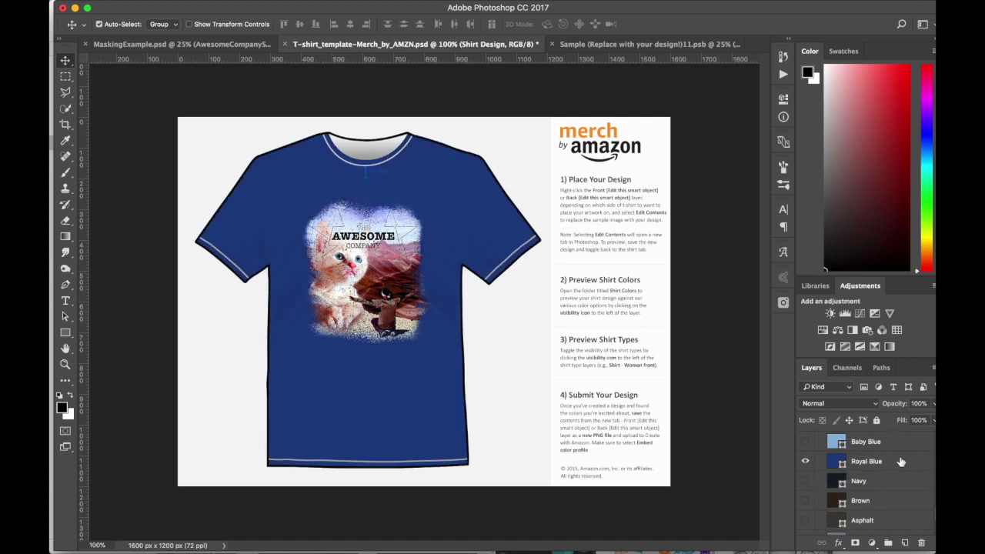
click(805, 462)
click(806, 482)
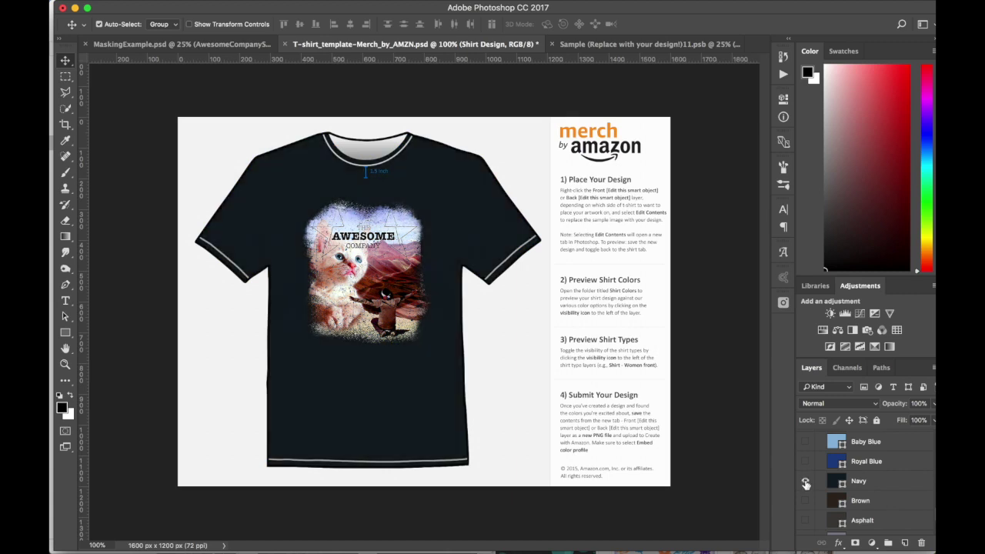
click(806, 483)
scroll(805, 478, up, 1)
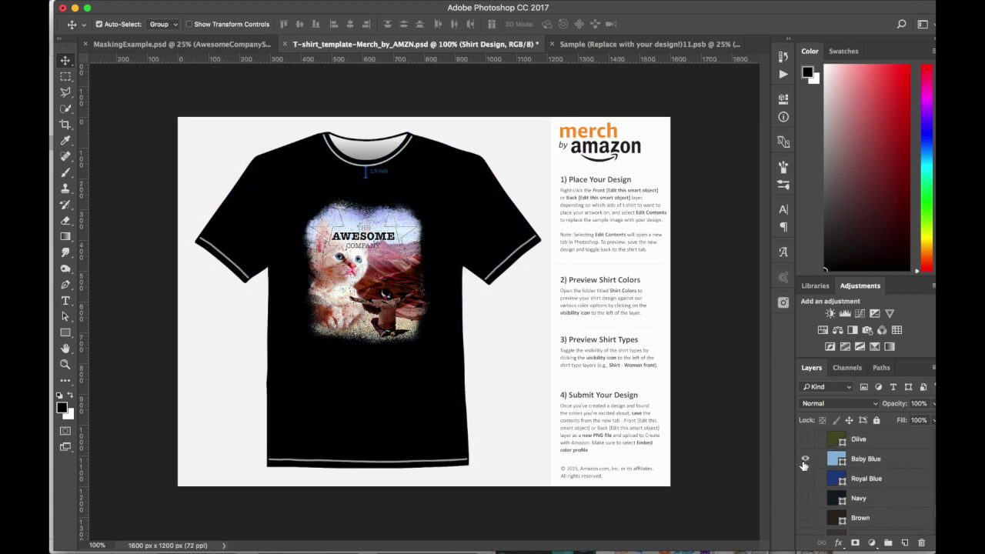
click(804, 460)
scroll(804, 464, up, 2)
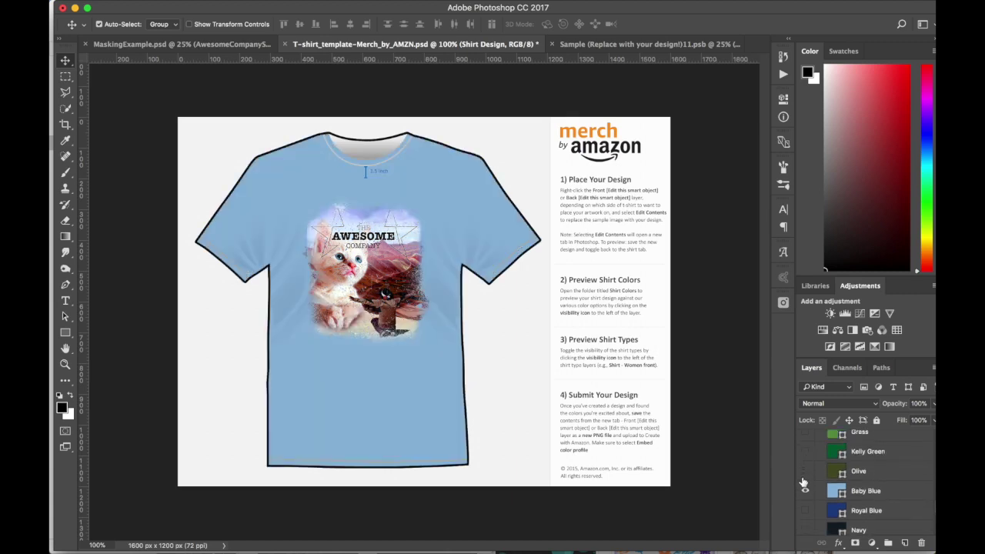
Preview the design on Kelly Green and Red shirts, and hide both color layers to view it on the Black shirt
click(804, 489)
click(805, 451)
scroll(803, 453, up, 4)
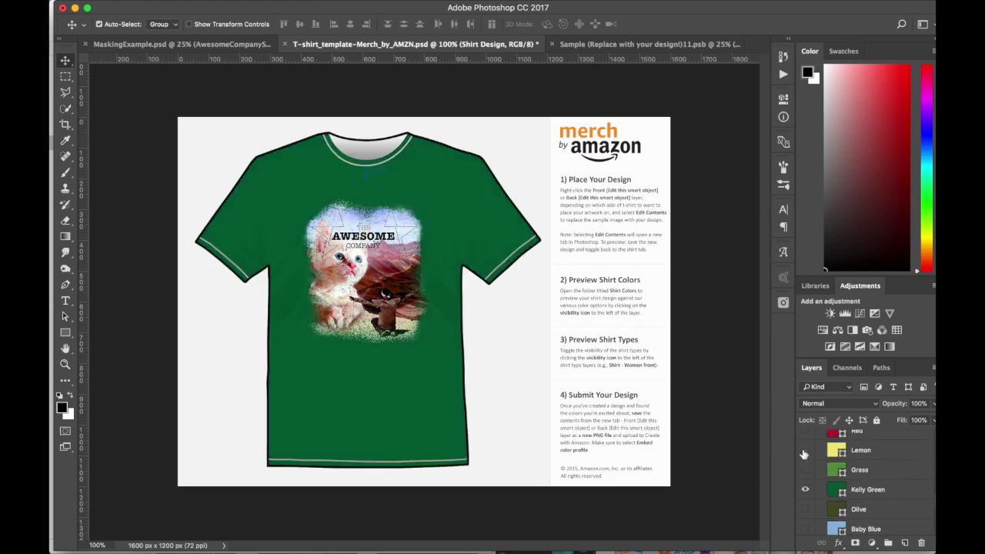
click(806, 466)
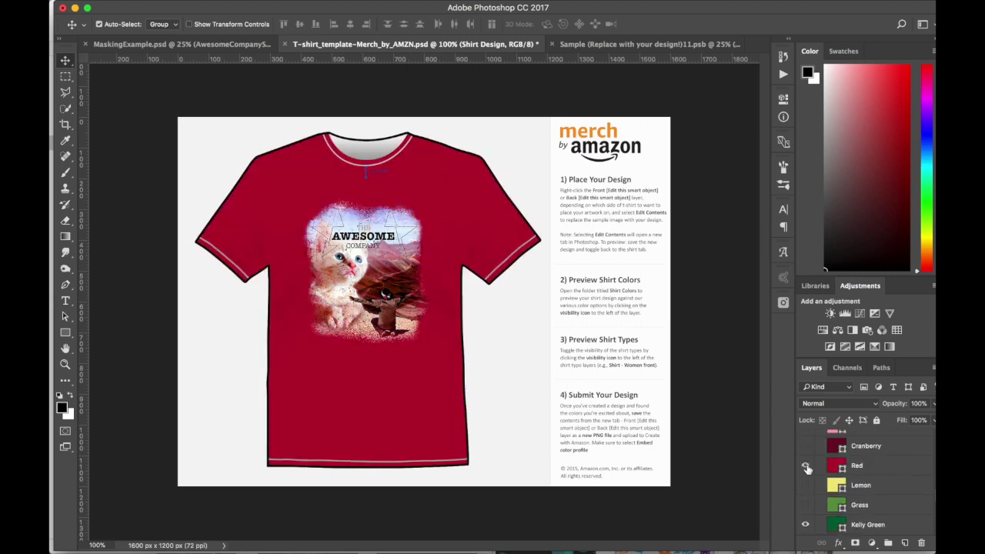
click(806, 465)
scroll(805, 465, down, 3)
click(804, 464)
scroll(804, 466, down, 4)
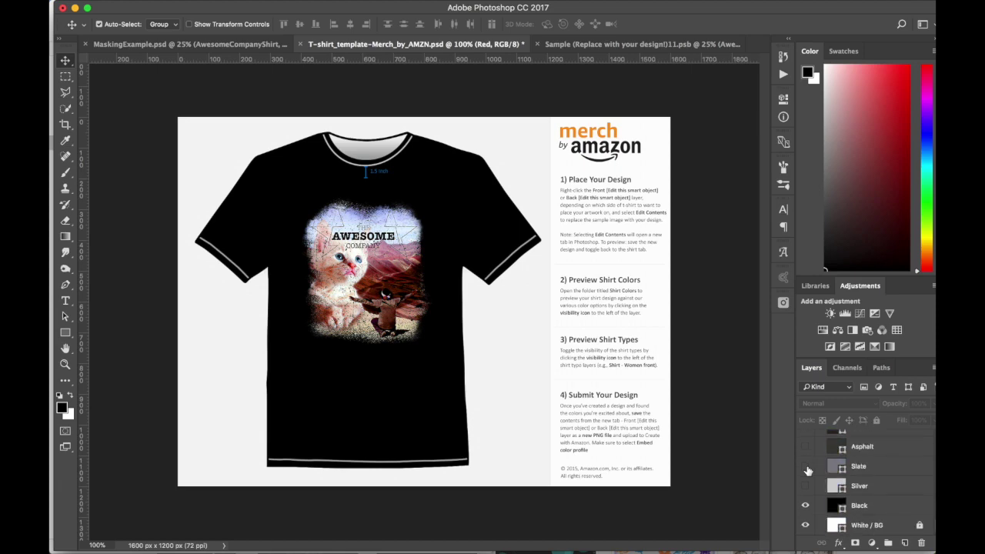
Bring the Sample smart object document to the front and switch to Finder's Desktop window
click(578, 48)
key(super+Tab)
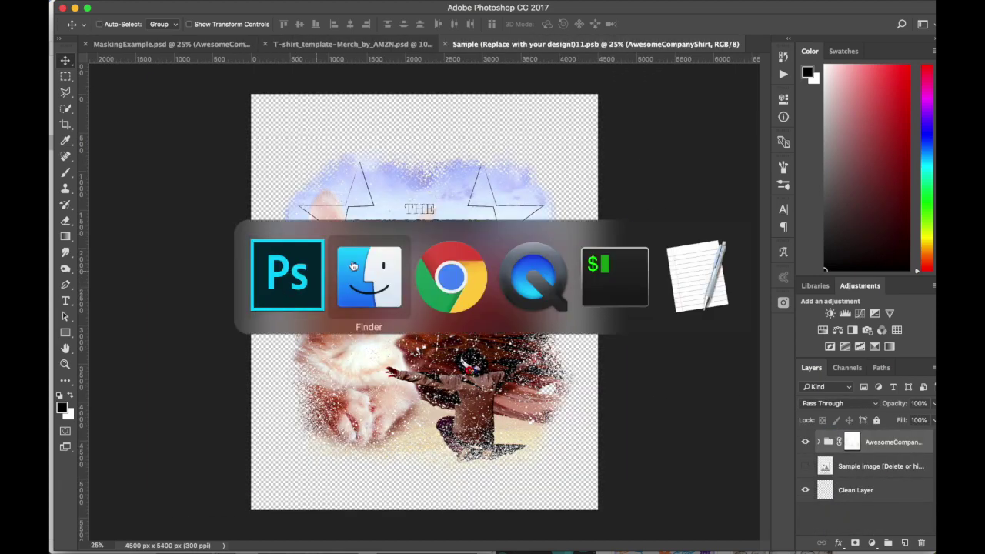
click(394, 267)
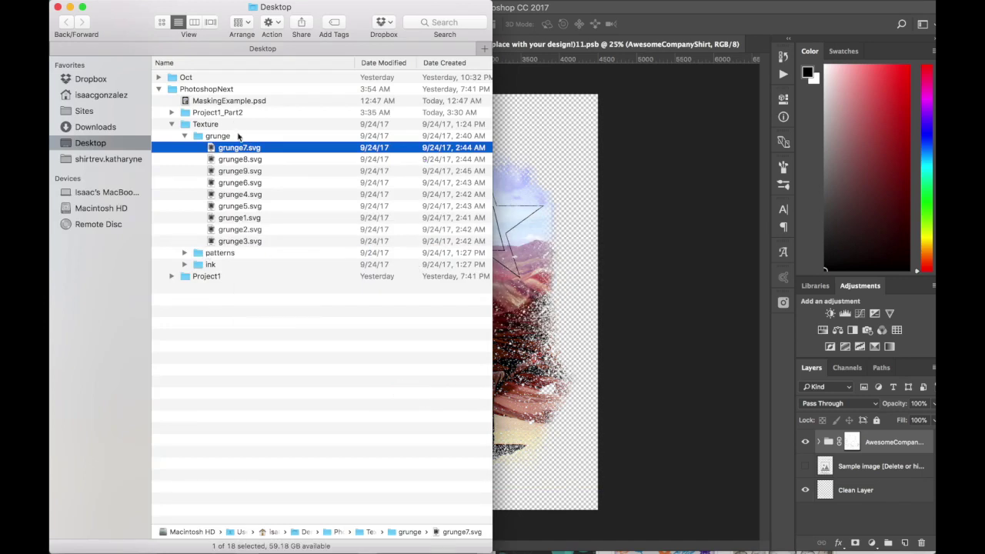
Look through the SVG texture files in the Texture folder's grunge subfolder, collapse it, and return to the smart object in Photoshop
key(Down)
key(Down)
key(Down)
key(Down)
key(Down)
key(Down)
key(Down)
key(Down)
key(Up)
key(Up)
key(Up)
key(Up)
key(Up)
key(Up)
key(Up)
key(Up)
key(Left)
key(Right)
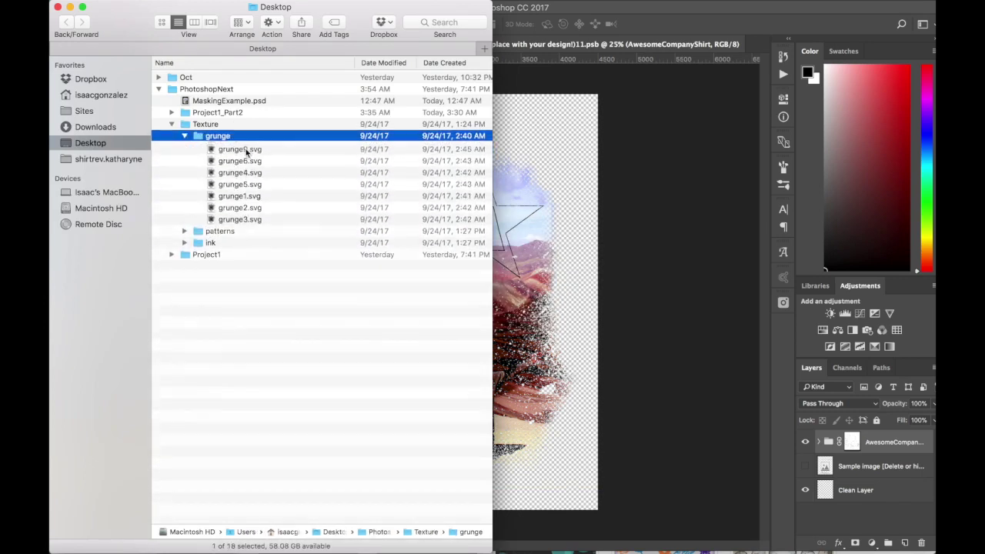
key(Down)
key(Down)
key(Down)
key(Down)
key(Down)
key(Down)
key(Down)
key(Down)
key(Down)
key(Up)
key(Up)
key(Up)
key(Up)
key(Up)
key(Up)
key(Up)
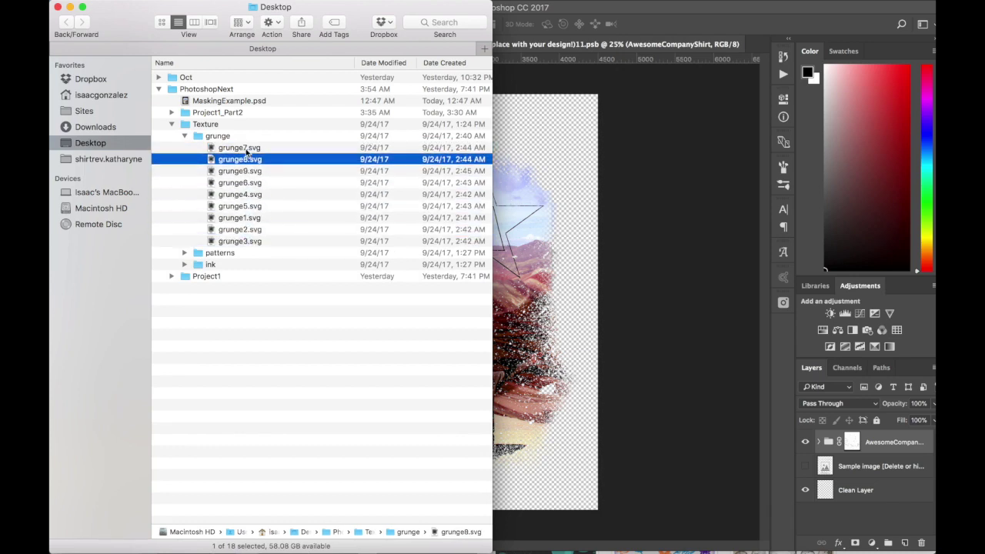
key(Up)
key(Up)
key(Left)
key(Right)
key(Left)
click(555, 211)
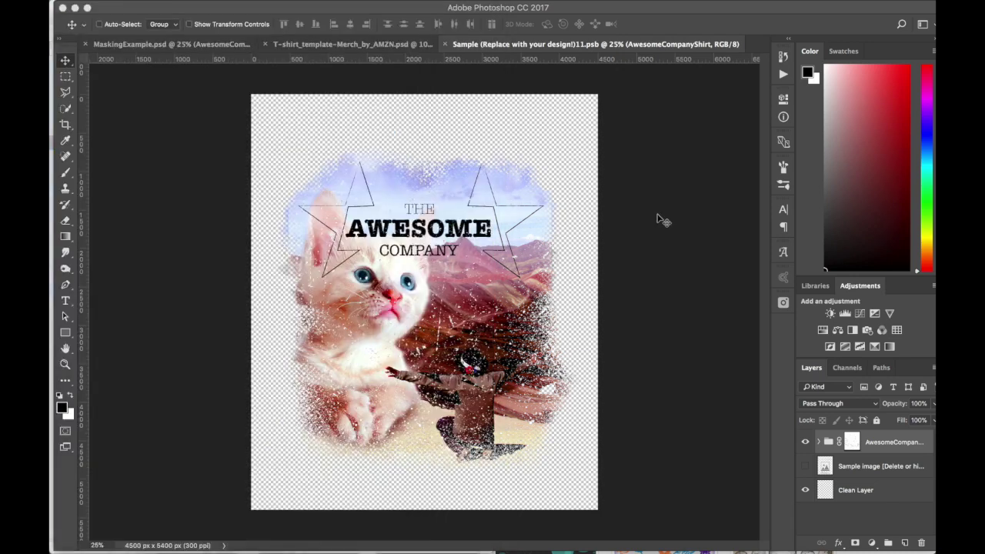